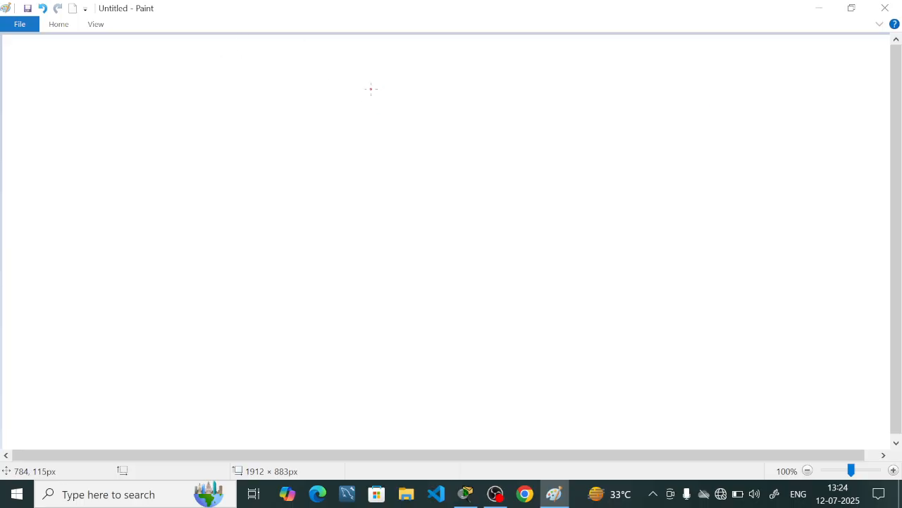
Handwrite "OSPF" in red near the upper middle of the canvas, enclosed in brackets with accent lines above and below
mouse_move(388, 66)
mouse_down()
mouse_move(413, 66)
mouse_move(380, 67)
mouse_up()
drag(433, 69, 418, 98)
drag(463, 62, 465, 100)
drag(463, 64, 487, 92)
drag(482, 79, 506, 71)
drag(518, 48, 485, 120)
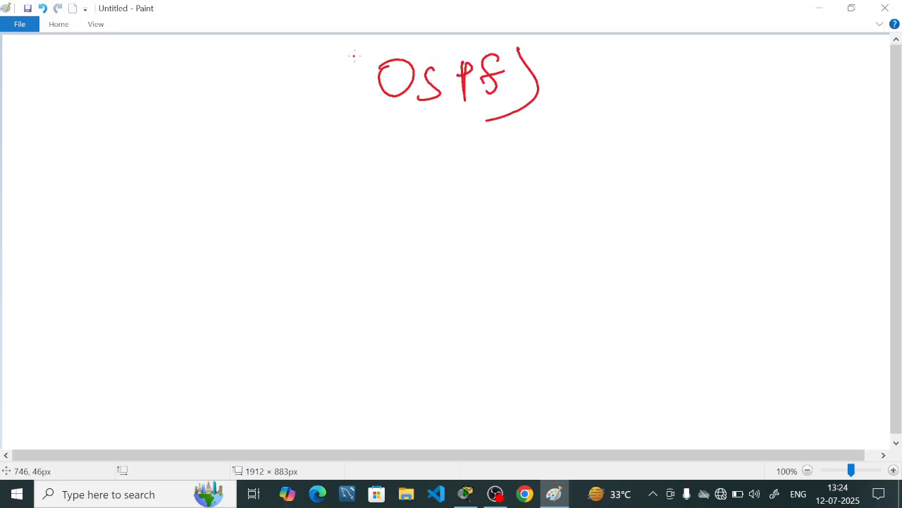
drag(367, 50, 402, 124)
drag(408, 52, 452, 48)
drag(401, 133, 454, 139)
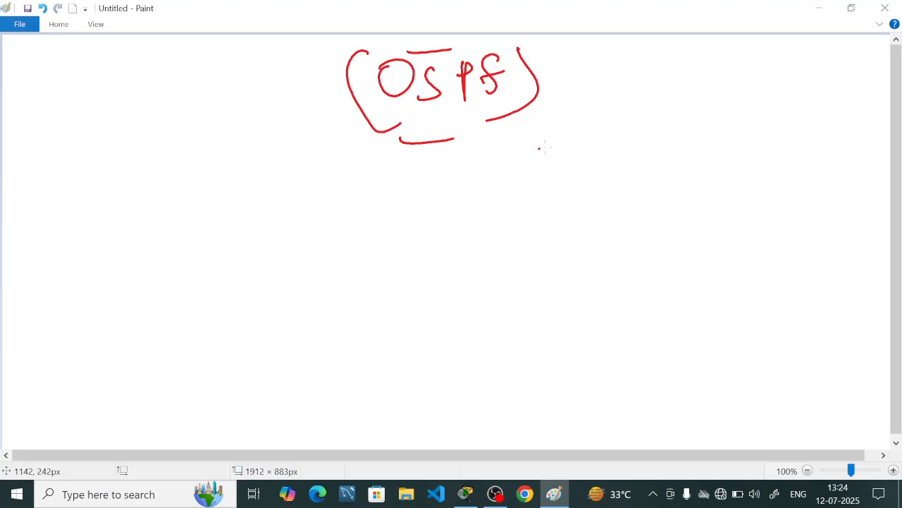
Draw an arrow beside "OSPF" and handwrite "2 Routers" next to it with a closing bracket
drag(579, 93, 612, 129)
drag(670, 78, 707, 101)
drag(703, 79, 726, 94)
drag(739, 77, 767, 90)
mouse_move(779, 73)
mouse_down()
mouse_move(772, 83)
mouse_move(796, 79)
mouse_up()
mouse_move(791, 88)
mouse_down()
mouse_move(816, 84)
mouse_move(820, 103)
mouse_up()
mouse_move(851, 67)
mouse_down()
mouse_move(863, 111)
mouse_move(822, 124)
mouse_up()
Handwrite the bracketed note "2 PCs" beneath "2 Routers" and add accent lines above and below it
mouse_move(669, 61)
mouse_down()
mouse_move(652, 114)
mouse_move(721, 163)
mouse_up()
drag(722, 137, 734, 131)
drag(753, 131, 751, 149)
mouse_move(772, 128)
mouse_down()
mouse_move(756, 157)
mouse_move(763, 185)
mouse_up()
mouse_move(687, 119)
mouse_down()
mouse_move(681, 164)
mouse_move(724, 110)
mouse_up()
drag(683, 178, 726, 182)
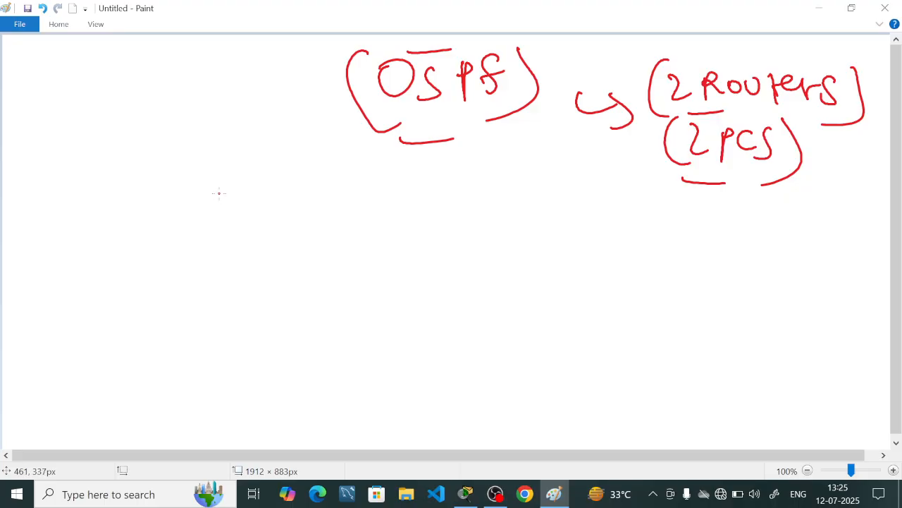
Draw a double hooked arrow below and left of "OSPF" and handwrite "(3 Routers)" in brackets beside it
drag(40, 176, 75, 206)
mouse_move(69, 184)
mouse_down()
mouse_move(79, 247)
mouse_move(55, 270)
mouse_up()
drag(119, 182, 110, 215)
drag(158, 179, 158, 204)
mouse_move(156, 179)
mouse_down()
mouse_move(175, 203)
mouse_move(185, 188)
mouse_move(224, 187)
mouse_up()
drag(227, 176, 242, 203)
mouse_move(223, 182)
mouse_down()
mouse_move(246, 179)
mouse_move(264, 199)
mouse_up()
mouse_move(269, 200)
mouse_down()
mouse_move(282, 185)
mouse_move(291, 207)
mouse_up()
mouse_move(315, 162)
mouse_down()
mouse_move(328, 215)
mouse_move(300, 226)
mouse_up()
drag(100, 176, 121, 231)
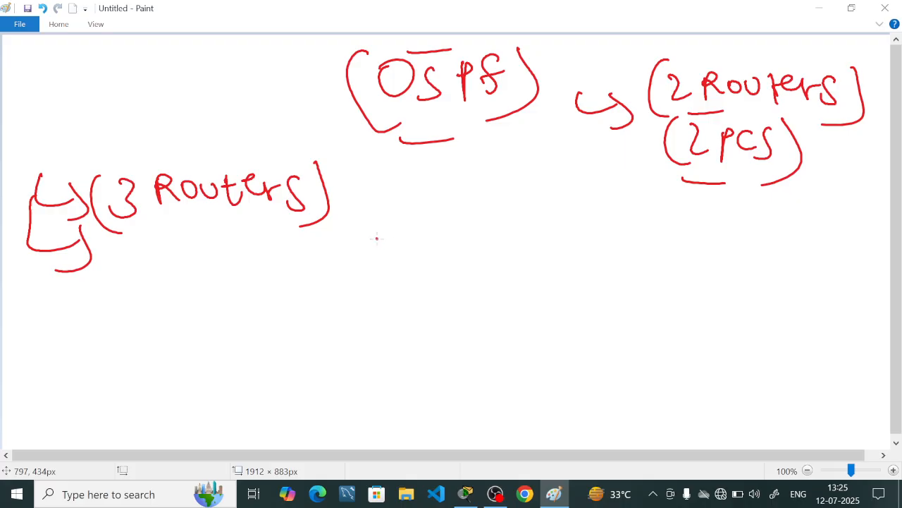
Handwrite "Area" below the "OSPF" heading, with arrows leading into it and on to a circled 3
drag(375, 237, 404, 292)
mouse_move(443, 266)
mouse_down()
mouse_move(462, 263)
mouse_move(468, 249)
mouse_up()
mouse_move(473, 262)
mouse_down()
mouse_move(488, 246)
mouse_move(507, 261)
mouse_up()
mouse_move(522, 249)
mouse_down()
mouse_move(511, 263)
mouse_move(559, 247)
mouse_move(570, 265)
mouse_up()
mouse_move(617, 237)
mouse_down()
mouse_move(619, 269)
mouse_move(598, 234)
mouse_up()
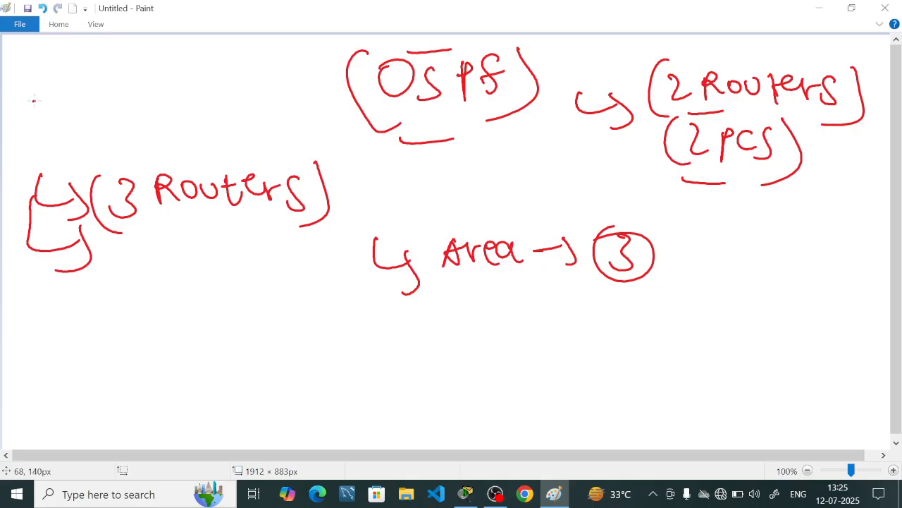
Handwrite the channel handle in brackets above the "3 Routers" note, with accent lines above and below
mouse_move(39, 103)
mouse_down()
mouse_move(50, 118)
mouse_move(124, 85)
mouse_move(160, 86)
mouse_move(174, 99)
mouse_move(191, 85)
mouse_move(225, 107)
mouse_move(253, 91)
mouse_move(241, 132)
mouse_up()
mouse_move(43, 80)
mouse_down()
mouse_move(44, 146)
mouse_move(103, 67)
mouse_up()
drag(47, 149, 119, 139)
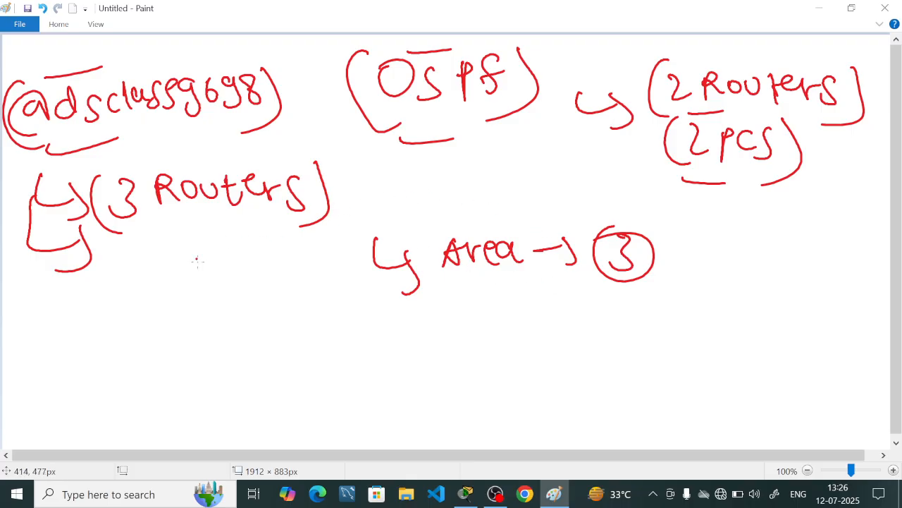
Draw a double hooked arrow below the "3 Routers" note and handwrite "What is preority" beside it
mouse_move(139, 300)
mouse_down()
mouse_move(138, 314)
mouse_move(191, 352)
mouse_move(164, 381)
mouse_up()
mouse_move(214, 303)
mouse_down()
mouse_move(244, 305)
mouse_move(249, 323)
mouse_up()
drag(247, 314, 283, 321)
mouse_move(298, 295)
mouse_down()
mouse_move(300, 319)
mouse_move(312, 306)
mouse_up()
mouse_move(338, 307)
mouse_down()
mouse_move(340, 323)
mouse_move(335, 302)
mouse_up()
drag(360, 303, 348, 328)
mouse_move(416, 309)
mouse_down()
mouse_move(418, 344)
mouse_move(418, 333)
mouse_up()
mouse_move(437, 326)
mouse_down()
mouse_move(449, 312)
mouse_move(467, 326)
mouse_move(501, 312)
mouse_up()
mouse_move(506, 311)
mouse_down()
mouse_move(509, 328)
mouse_move(515, 300)
mouse_up()
mouse_move(514, 296)
mouse_down()
mouse_move(517, 326)
mouse_move(531, 324)
mouse_up()
drag(547, 313, 535, 360)
Add "(110)" in brackets after "preority" with accent lines above and below the number
mouse_move(579, 299)
mouse_down()
mouse_move(581, 325)
mouse_move(595, 308)
mouse_up()
drag(594, 305, 607, 315)
drag(623, 301, 614, 347)
mouse_move(567, 292)
mouse_down()
mouse_move(557, 343)
mouse_move(611, 287)
mouse_up()
drag(590, 348, 606, 347)
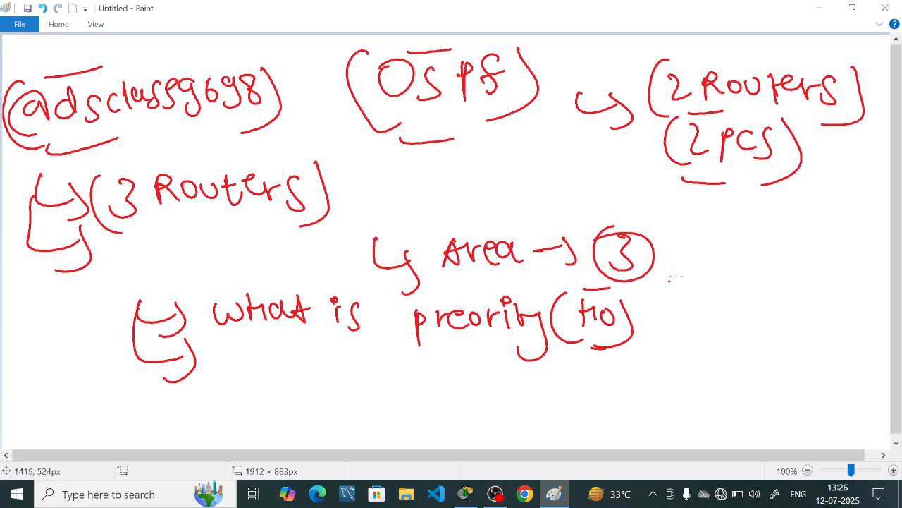
Draw an arrow from the priority note and handwrite "(Range)" in brackets with a line above it
drag(695, 301, 705, 299)
mouse_move(721, 272)
mouse_down()
mouse_move(712, 311)
mouse_move(742, 289)
mouse_up()
mouse_move(744, 271)
mouse_down()
mouse_move(784, 287)
mouse_move(811, 274)
mouse_move(798, 314)
mouse_up()
drag(819, 281, 833, 285)
drag(846, 249, 824, 313)
drag(729, 249, 763, 303)
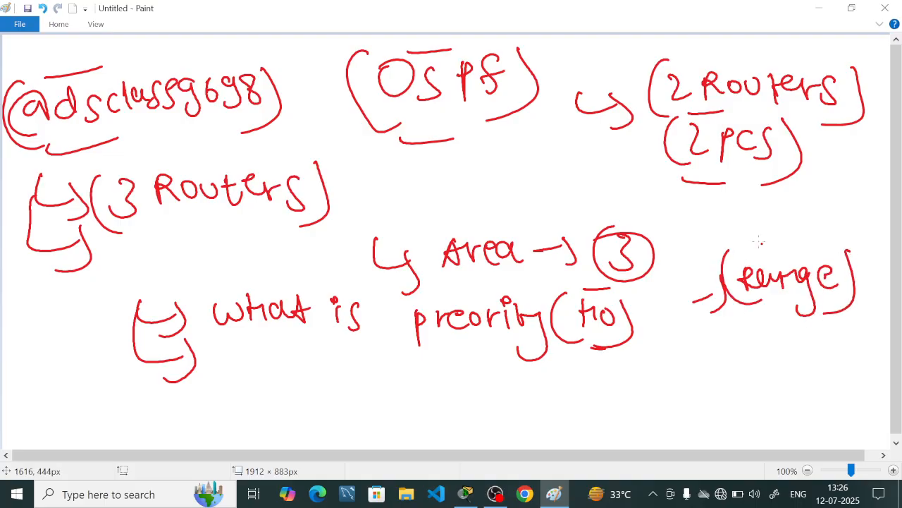
drag(756, 242, 788, 241)
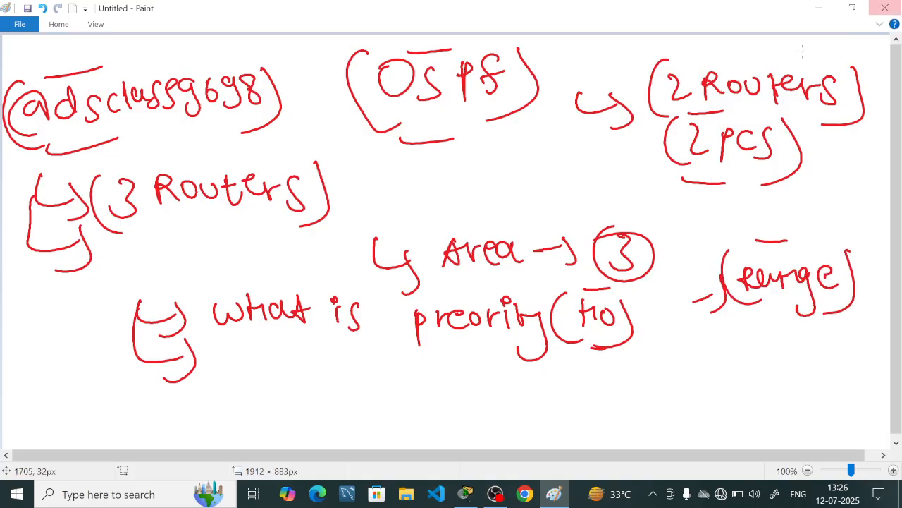
Select the whole canvas and delete all the red OSPF notes
click(879, 26)
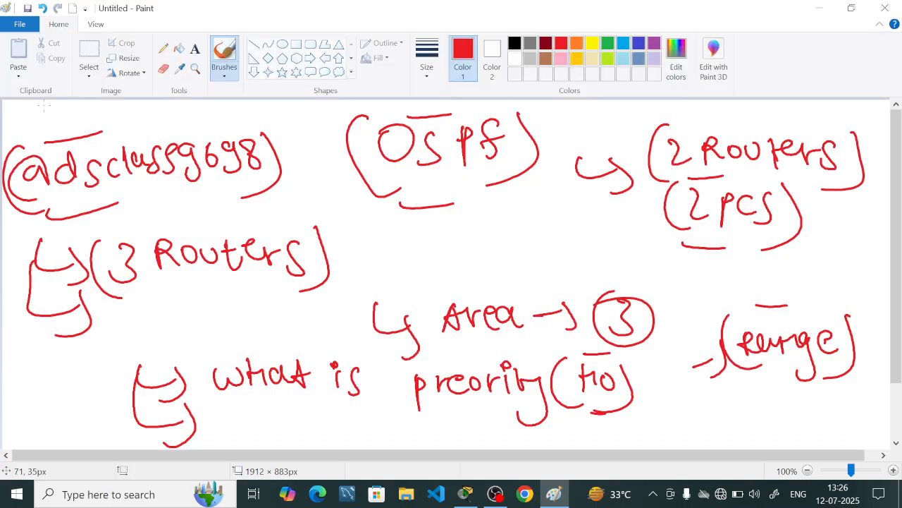
click(89, 77)
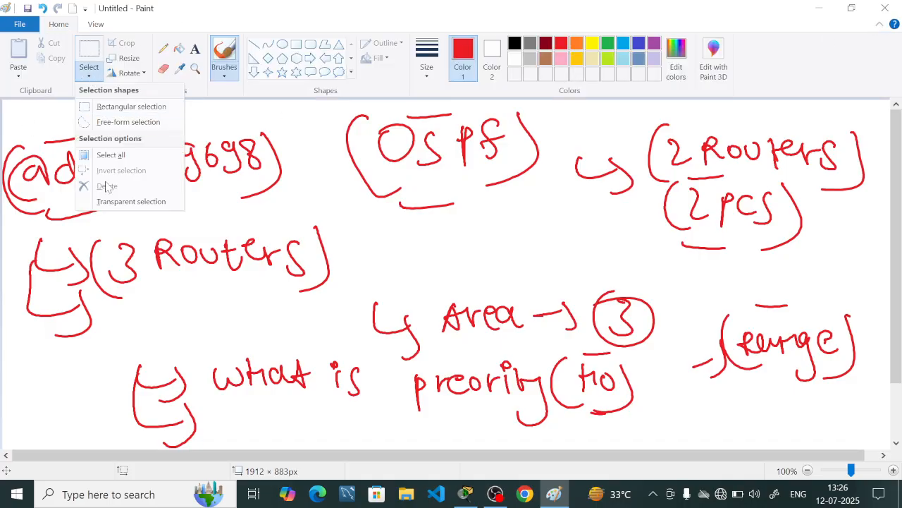
click(138, 157)
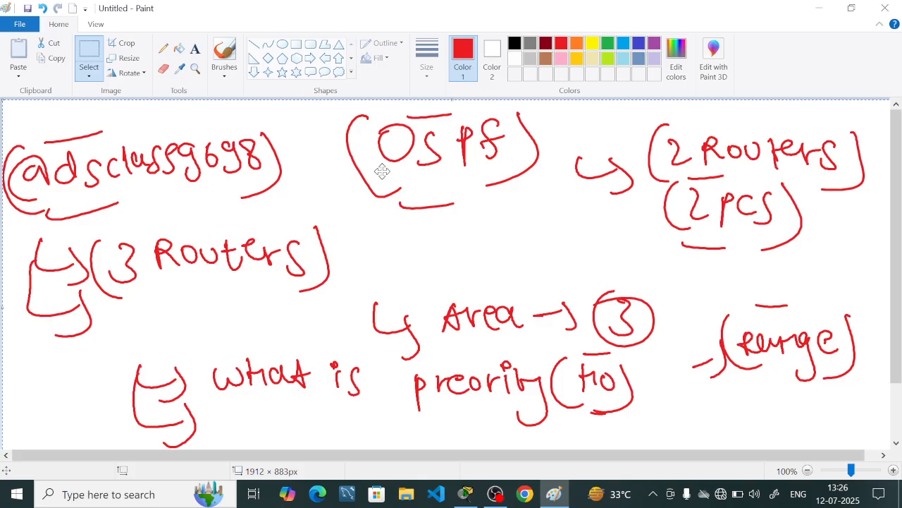
key(Delete)
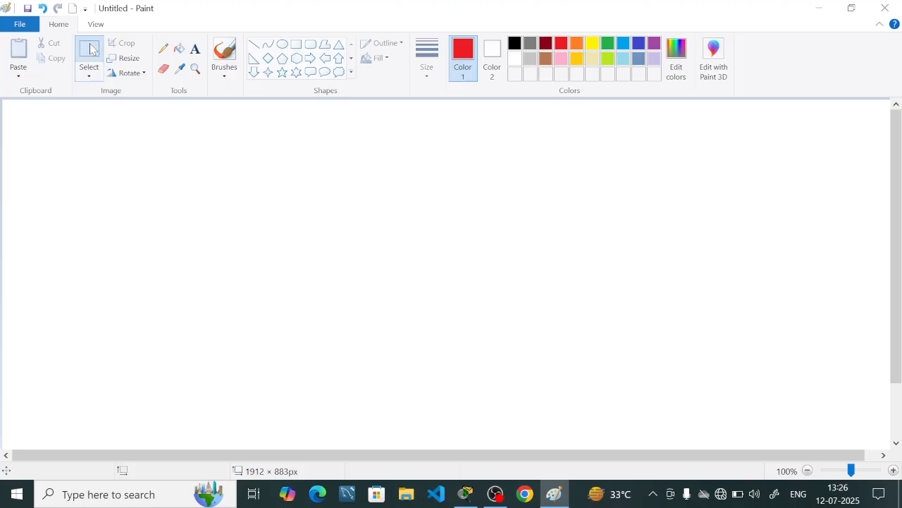
Using an indigo brush, handwrite "CPT" in brackets near the upper middle and draw an arrow leading from it
click(224, 53)
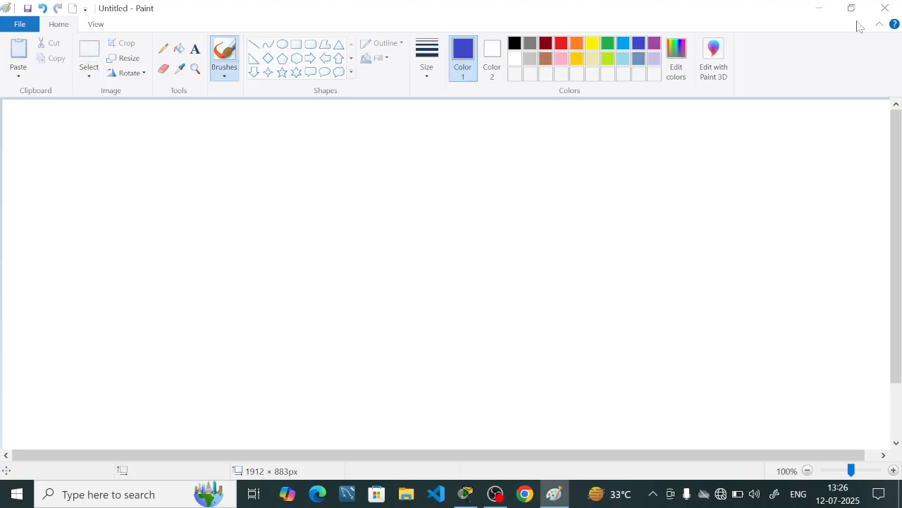
click(880, 24)
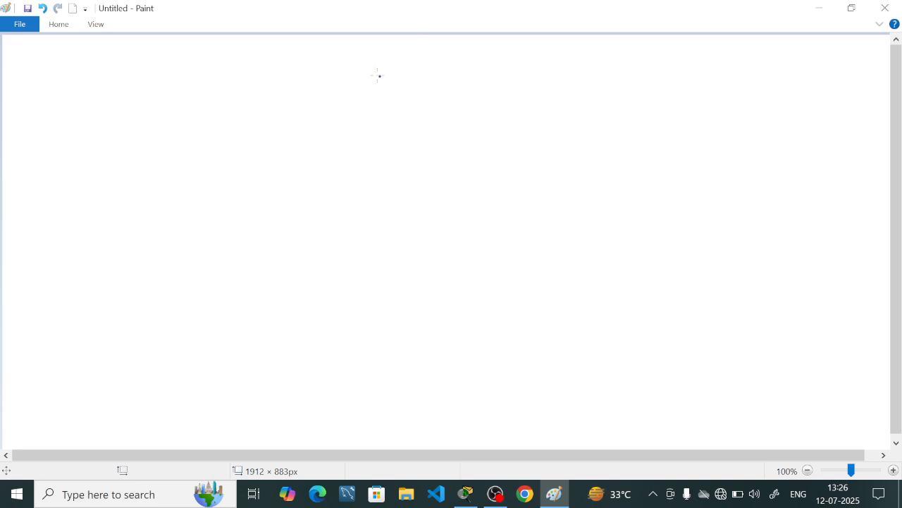
mouse_move(405, 57)
mouse_down()
mouse_move(401, 83)
mouse_move(422, 91)
mouse_up()
mouse_move(419, 61)
mouse_down()
mouse_move(418, 72)
mouse_move(444, 86)
mouse_up()
mouse_move(426, 63)
mouse_down()
mouse_move(460, 56)
mouse_move(446, 109)
mouse_up()
drag(366, 51, 406, 110)
drag(478, 66, 520, 62)
drag(518, 51, 509, 82)
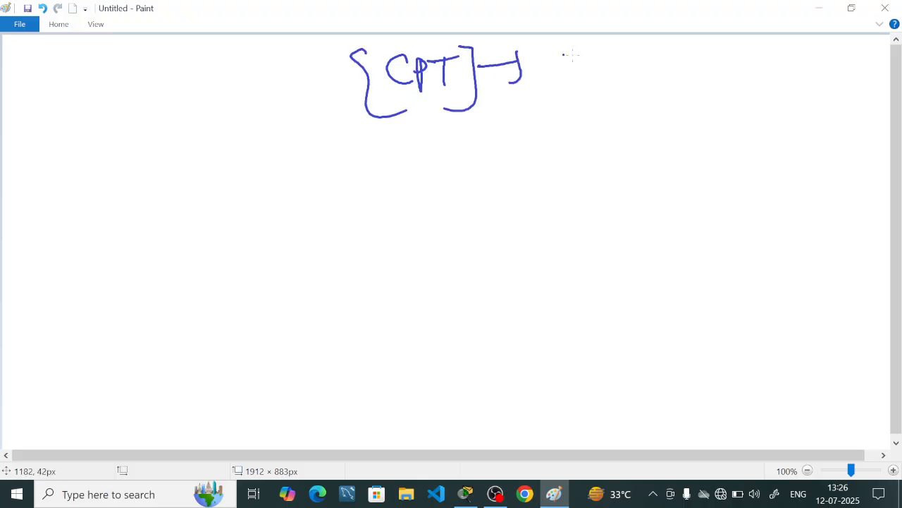
Handwrite "Cisco packet tracer" after the arrow, enclose it in brackets and underline "Cisco"
drag(570, 56, 581, 79)
drag(581, 46, 591, 80)
mouse_move(617, 58)
mouse_down()
mouse_move(613, 70)
mouse_move(629, 59)
mouse_move(663, 93)
mouse_up()
drag(660, 65, 694, 69)
mouse_move(703, 63)
mouse_down()
mouse_move(705, 79)
mouse_move(714, 73)
mouse_up()
mouse_move(726, 51)
mouse_down()
mouse_move(725, 76)
mouse_move(745, 77)
mouse_up()
drag(752, 64, 779, 78)
drag(769, 59, 796, 55)
drag(716, 100, 717, 124)
mouse_move(714, 106)
mouse_down()
mouse_move(737, 103)
mouse_move(744, 122)
mouse_up()
mouse_move(762, 102)
mouse_down()
mouse_move(763, 117)
mouse_move(777, 120)
mouse_up()
drag(791, 104, 811, 99)
mouse_move(802, 120)
mouse_down()
mouse_move(823, 102)
mouse_move(806, 143)
mouse_up()
mouse_move(544, 46)
mouse_down()
mouse_move(564, 91)
mouse_move(647, 92)
mouse_up()
Handwrite "Routers" below "Cisco" and draw a circled S beneath it
drag(534, 124, 535, 139)
mouse_move(536, 125)
mouse_down()
mouse_move(548, 139)
mouse_move(560, 128)
mouse_up()
drag(568, 127, 591, 141)
mouse_move(584, 128)
mouse_down()
mouse_move(601, 125)
mouse_move(612, 139)
mouse_up()
mouse_move(615, 139)
mouse_down()
mouse_move(624, 127)
mouse_move(627, 147)
mouse_up()
mouse_move(588, 158)
mouse_down()
mouse_move(576, 161)
mouse_move(573, 178)
mouse_up()
drag(582, 152, 580, 157)
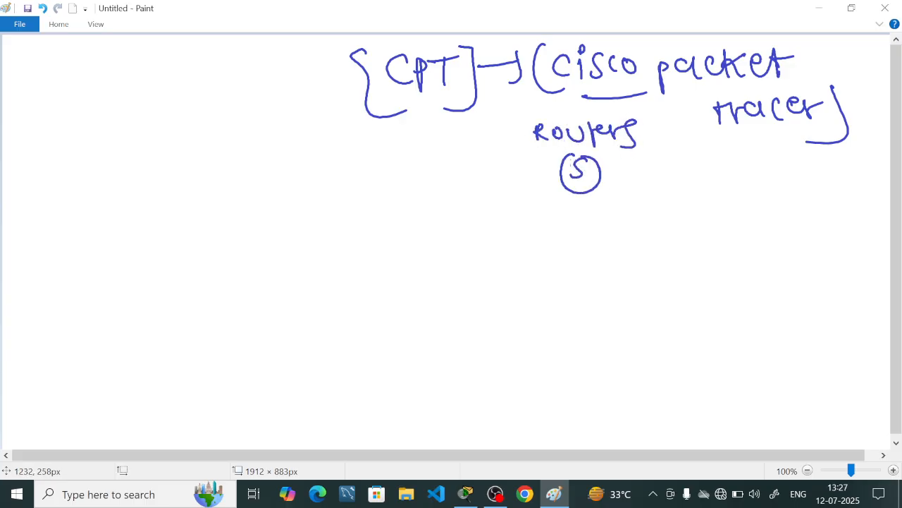
Draw an arrow from the circled S and handwrite "(ASA)" in brackets with a line above it
mouse_move(641, 166)
mouse_down()
mouse_move(643, 187)
mouse_move(698, 176)
mouse_move(708, 165)
mouse_up()
mouse_move(719, 156)
mouse_down()
mouse_move(705, 179)
mouse_move(739, 174)
mouse_up()
mouse_move(730, 167)
mouse_down()
mouse_move(748, 159)
mouse_move(763, 189)
mouse_up()
drag(689, 144, 705, 195)
drag(704, 144, 740, 141)
Handwrite "PC, Laptop" beneath the "ASA" note
mouse_move(705, 190)
mouse_down()
mouse_move(740, 200)
mouse_move(725, 243)
mouse_up()
mouse_move(724, 227)
mouse_down()
mouse_move(733, 220)
mouse_move(759, 229)
mouse_up()
drag(767, 224, 762, 242)
mouse_move(796, 215)
mouse_down()
mouse_move(807, 230)
mouse_move(819, 227)
mouse_up()
drag(823, 215, 824, 226)
drag(837, 210, 836, 235)
drag(837, 220, 851, 213)
mouse_move(861, 210)
mouse_down()
mouse_move(861, 244)
mouse_move(861, 224)
mouse_up()
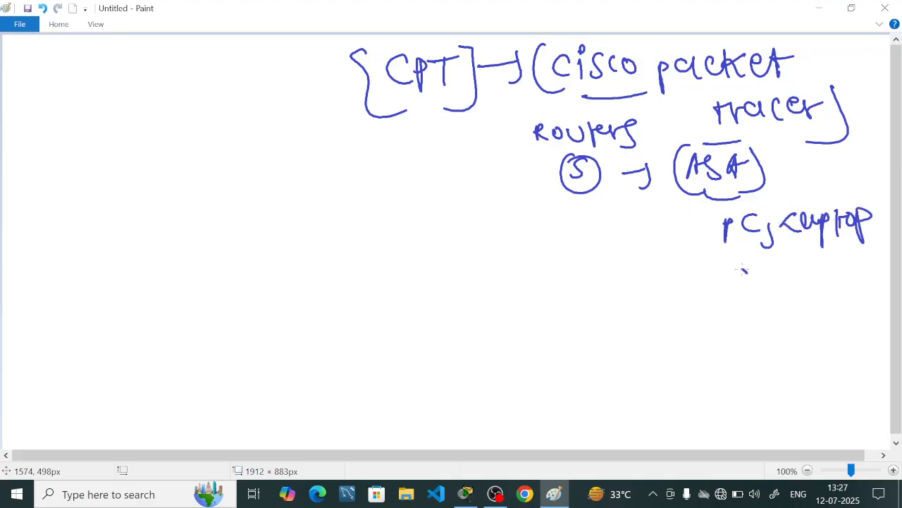
Handwrite "(cables)" in brackets below "PC, Laptop" and draw a stepped boundary line around all the Packet Tracer notes
drag(746, 269, 751, 289)
mouse_move(764, 269)
mouse_down()
mouse_move(758, 277)
mouse_move(811, 293)
mouse_up()
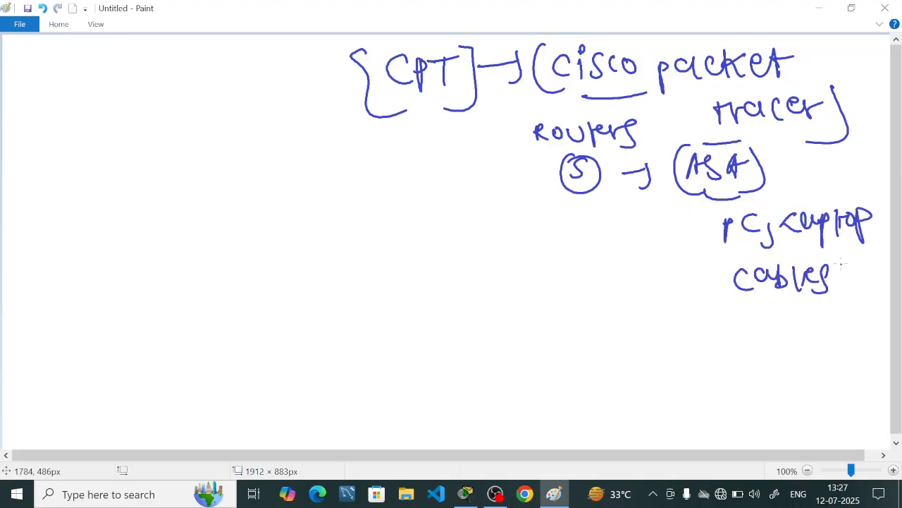
drag(842, 264, 802, 310)
mouse_move(727, 259)
mouse_down()
mouse_move(749, 311)
mouse_move(776, 251)
mouse_up()
drag(739, 311, 765, 310)
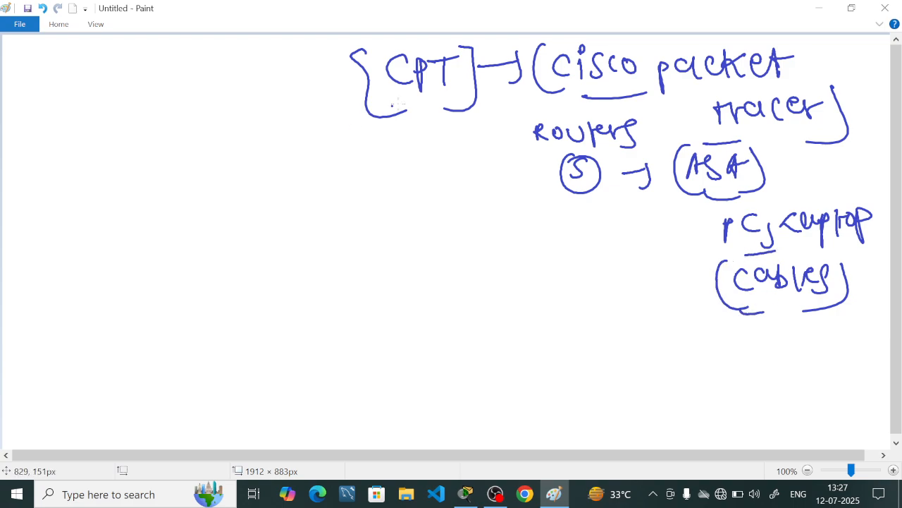
mouse_move(327, 51)
mouse_down()
mouse_move(587, 218)
mouse_move(650, 275)
mouse_move(899, 326)
mouse_up()
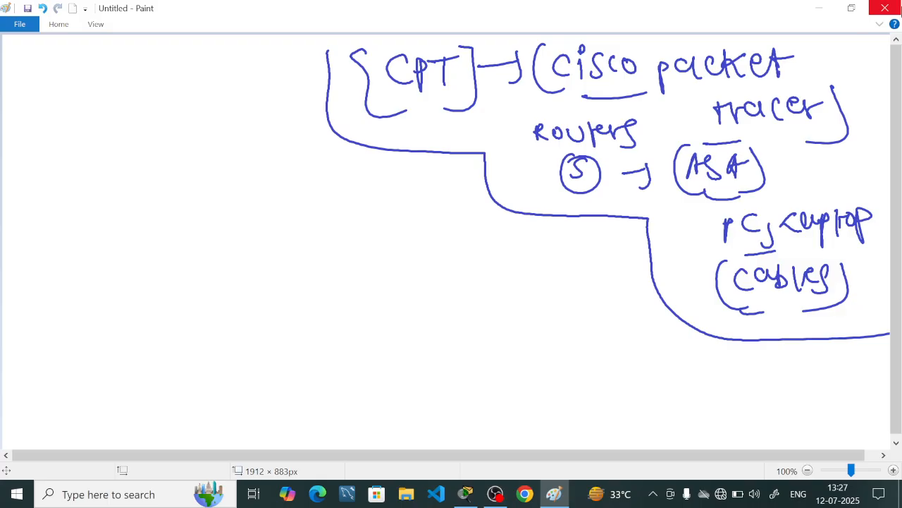
Clear the Packet Tracer notes by selecting the entire canvas and deleting its contents
click(879, 24)
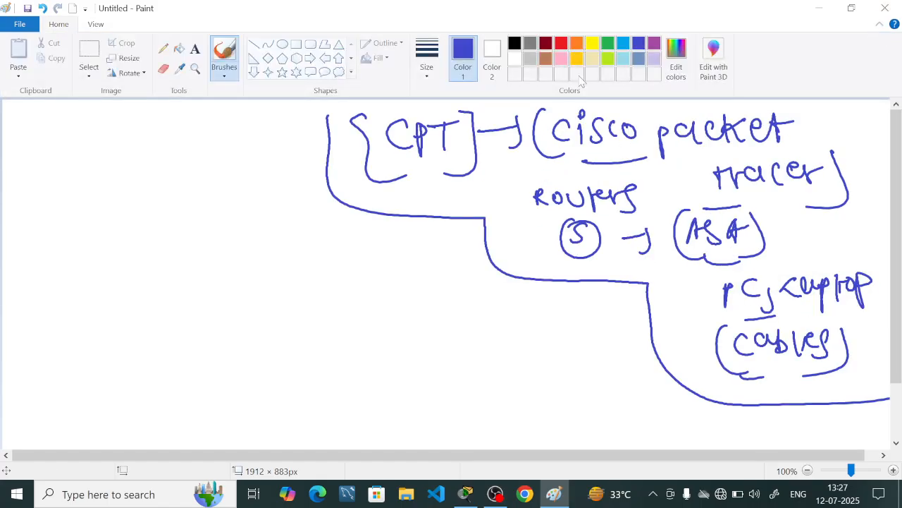
click(89, 73)
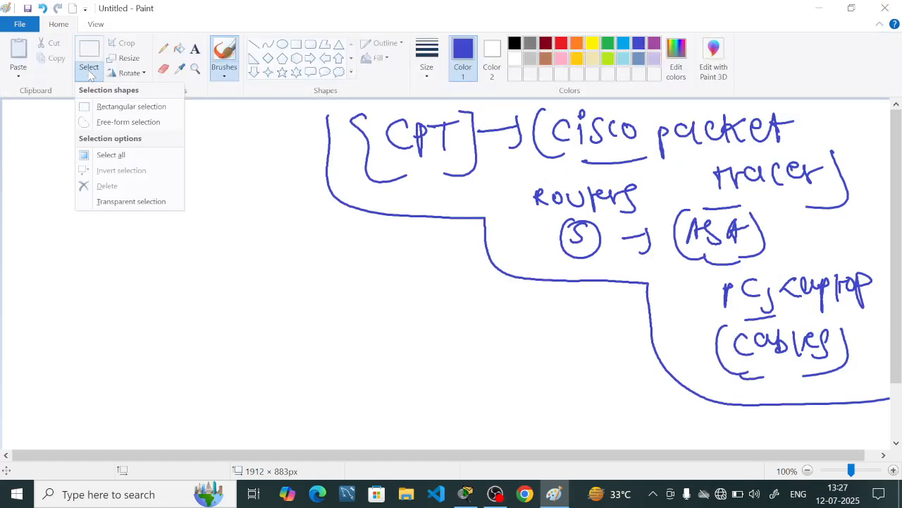
click(127, 155)
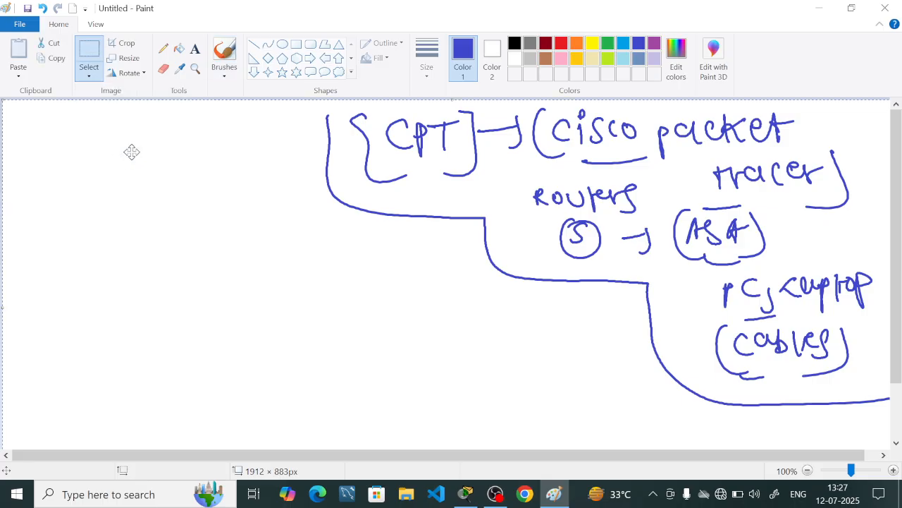
key(Delete)
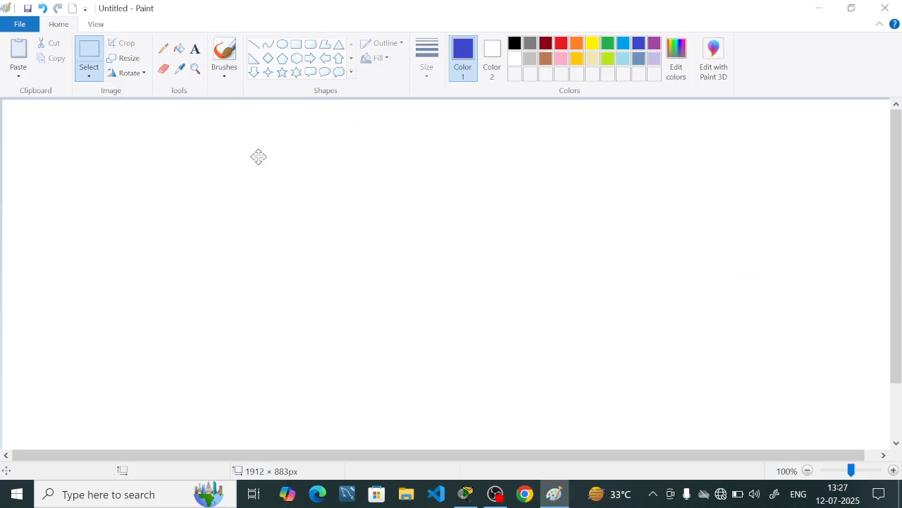
Switch back to the brush and handwrite the heading "Architecture" at the upper middle of the blank canvas
click(224, 55)
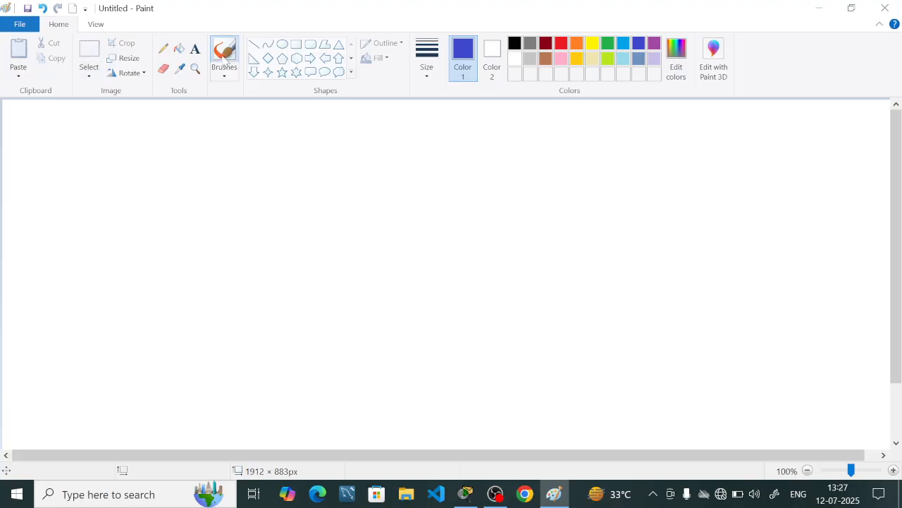
click(879, 25)
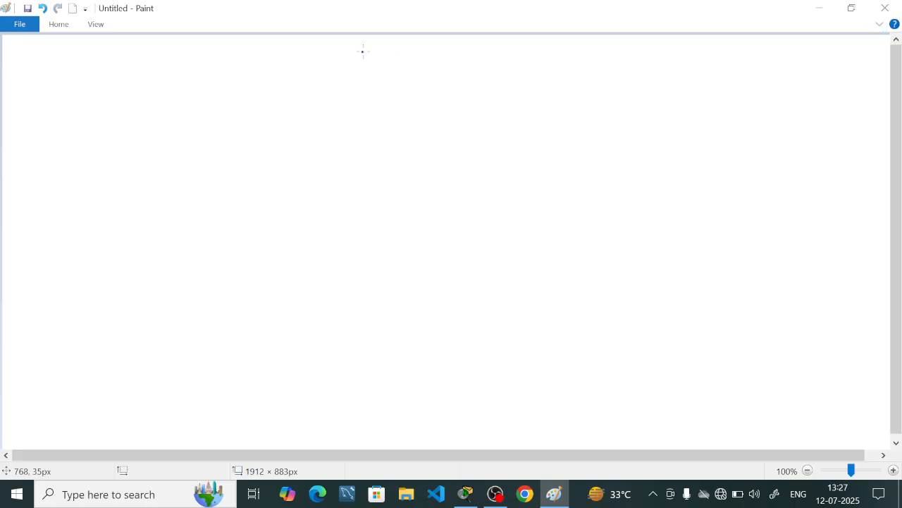
mouse_move(362, 51)
mouse_down()
mouse_move(374, 74)
mouse_move(427, 47)
mouse_move(446, 60)
mouse_move(476, 48)
mouse_move(538, 51)
mouse_move(550, 68)
mouse_up()
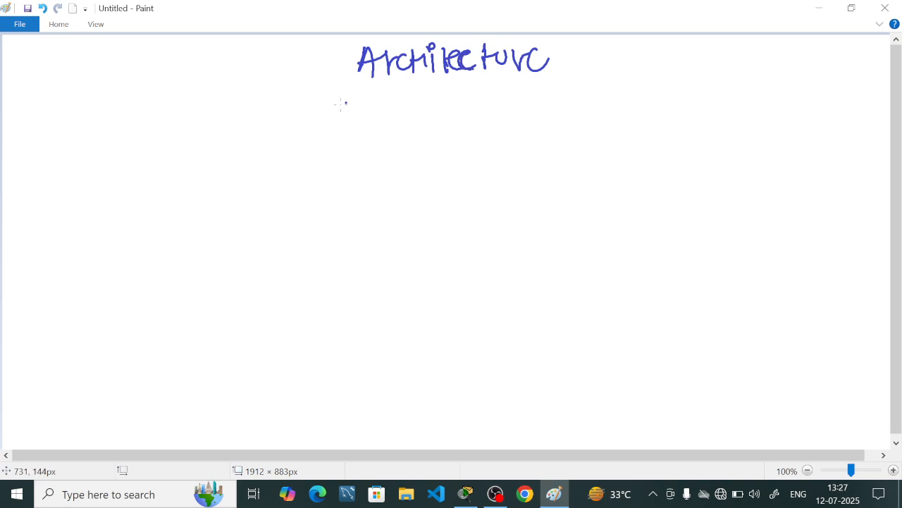
Sketch the first network column: a circled X router linked down to a switch marked S and a PC
mouse_move(131, 119)
mouse_down()
mouse_move(128, 163)
mouse_move(117, 126)
mouse_up()
drag(141, 134, 135, 157)
mouse_move(133, 139)
mouse_down()
mouse_move(147, 159)
mouse_move(149, 227)
mouse_move(135, 291)
mouse_up()
mouse_move(151, 246)
mouse_down()
mouse_move(186, 255)
mouse_move(135, 295)
mouse_up()
drag(166, 263, 154, 285)
drag(164, 318, 166, 392)
drag(171, 361, 155, 427)
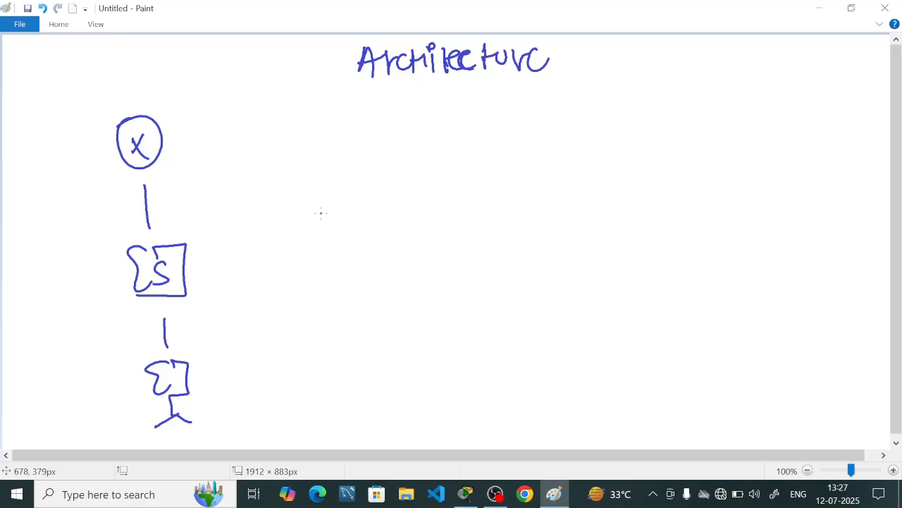
Draw a link from the first router to a second circled X router, with a switch marked S and a PC below
mouse_move(203, 142)
mouse_down()
mouse_move(377, 131)
mouse_move(381, 148)
mouse_move(386, 117)
mouse_up()
drag(411, 133, 402, 146)
drag(413, 177, 421, 209)
drag(400, 232, 404, 278)
mouse_move(409, 233)
mouse_down()
mouse_move(445, 250)
mouse_move(406, 279)
mouse_up()
drag(424, 249, 412, 272)
drag(420, 289, 425, 339)
mouse_move(418, 346)
mouse_down()
mouse_move(408, 365)
mouse_move(423, 375)
mouse_up()
drag(427, 345, 437, 398)
drag(422, 404, 440, 386)
Draw a link from the second router to a third circled X router, with a switch marked S and a PC below
mouse_move(459, 138)
mouse_down()
mouse_move(605, 121)
mouse_move(644, 140)
mouse_up()
drag(643, 128, 632, 141)
mouse_move(616, 175)
mouse_down()
mouse_move(622, 224)
mouse_move(612, 264)
mouse_up()
mouse_move(623, 224)
mouse_down()
mouse_move(649, 233)
mouse_move(631, 265)
mouse_up()
drag(635, 234, 636, 236)
drag(628, 294, 637, 368)
mouse_move(637, 345)
mouse_down()
mouse_move(656, 339)
mouse_move(635, 370)
mouse_move(646, 395)
mouse_up()
drag(656, 392, 636, 405)
drag(647, 392, 665, 403)
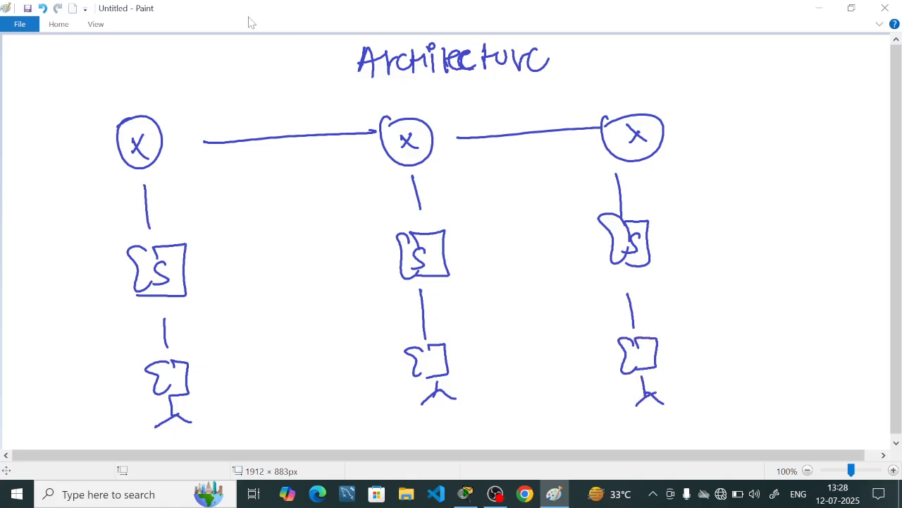
Label the link beneath each of the three routers with the interface name "Fa/0"
mouse_move(177, 184)
mouse_down()
mouse_move(174, 207)
mouse_move(213, 209)
mouse_up()
drag(220, 192, 240, 219)
mouse_move(463, 168)
mouse_down()
mouse_move(451, 191)
mouse_move(480, 186)
mouse_up()
mouse_move(490, 170)
mouse_down()
mouse_move(485, 197)
mouse_move(500, 179)
mouse_up()
mouse_move(659, 172)
mouse_down()
mouse_move(644, 177)
mouse_move(650, 200)
mouse_up()
mouse_move(667, 184)
mouse_down()
mouse_move(675, 176)
mouse_move(680, 192)
mouse_up()
mouse_move(692, 176)
mouse_down()
mouse_move(685, 205)
mouse_move(706, 186)
mouse_up()
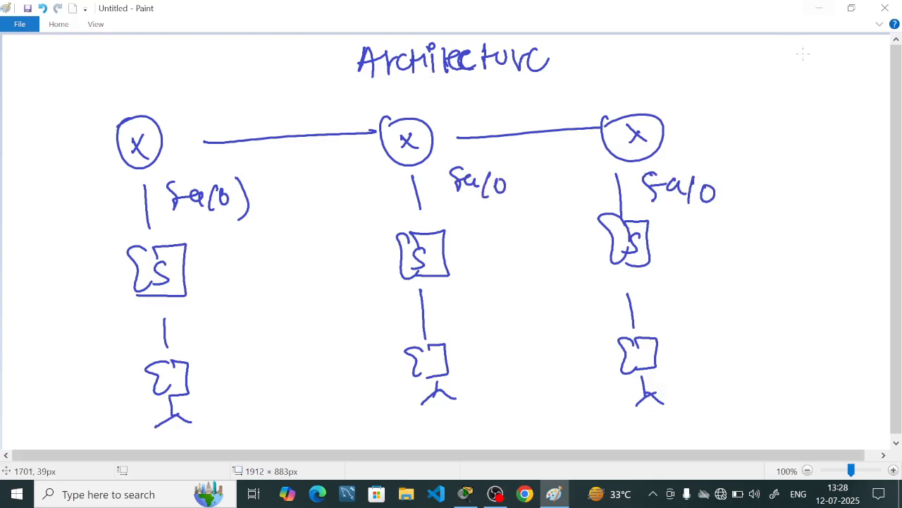
Change the brush colour to red
click(879, 25)
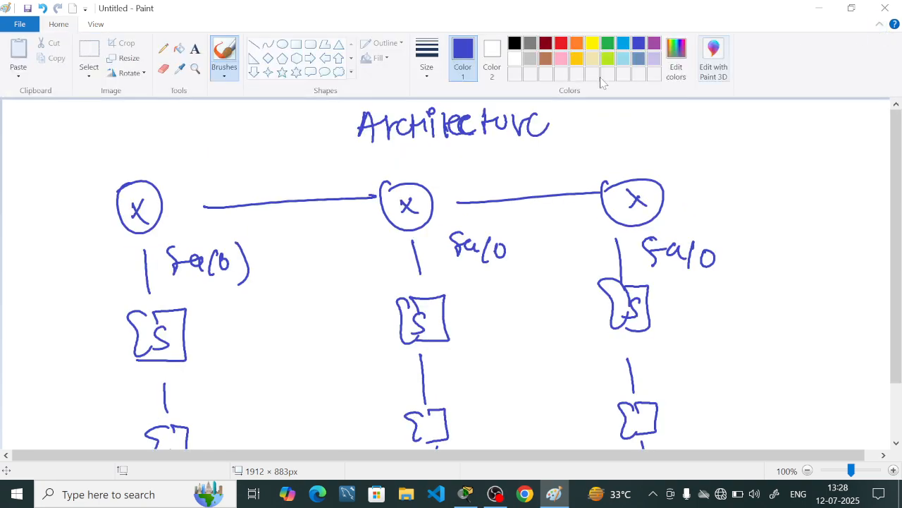
click(563, 44)
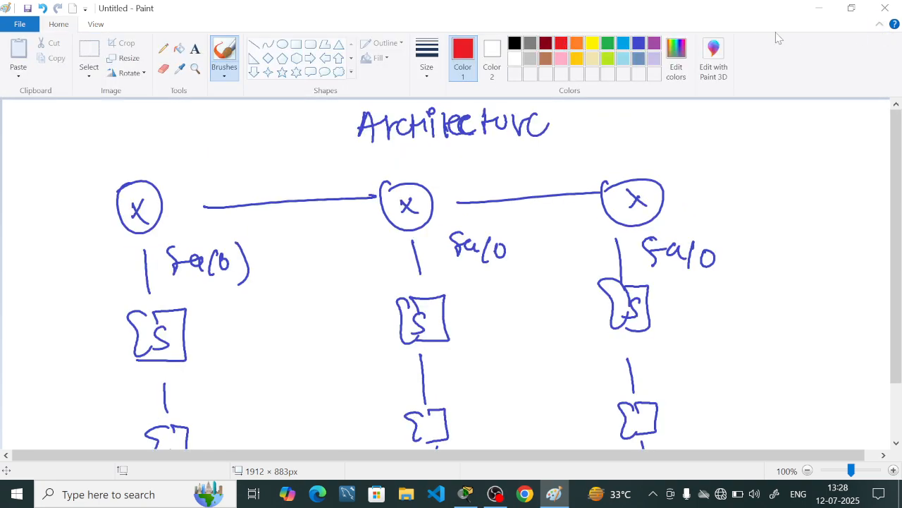
click(879, 25)
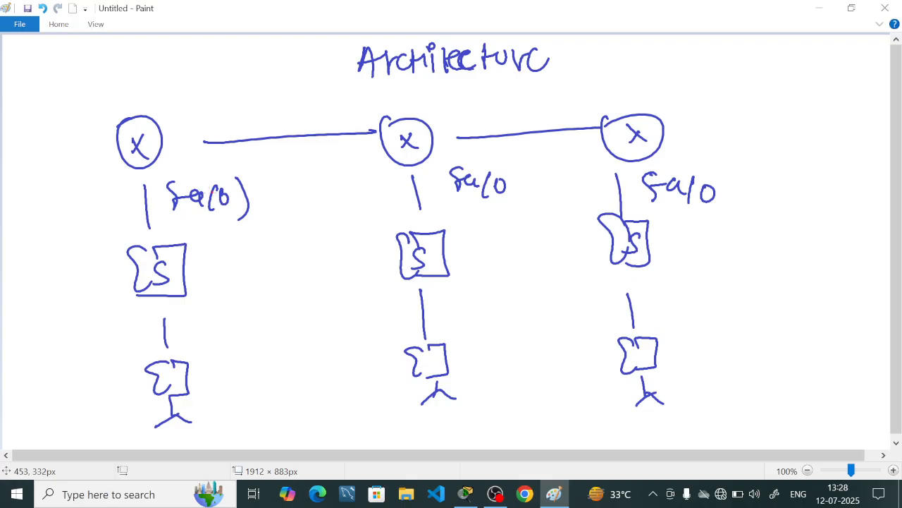
Label both ends of the link between the first and second routers "(se2/0)" in red
mouse_move(182, 114)
mouse_down()
mouse_move(231, 113)
mouse_move(227, 124)
mouse_up()
drag(246, 104, 226, 127)
drag(176, 92, 194, 130)
mouse_move(332, 97)
mouse_down()
mouse_move(325, 117)
mouse_move(361, 119)
mouse_move(377, 99)
mouse_up()
drag(382, 89, 380, 120)
drag(313, 91, 311, 121)
Label the link between the second and third routers "se3/0" at the second router and "(se2/0)" at the third
mouse_move(443, 98)
mouse_down()
mouse_move(435, 114)
mouse_move(448, 113)
mouse_up()
mouse_move(459, 98)
mouse_down()
mouse_move(468, 103)
mouse_move(463, 115)
mouse_move(477, 115)
mouse_up()
drag(490, 100, 490, 102)
mouse_move(593, 86)
mouse_down()
mouse_move(584, 109)
mouse_move(612, 105)
mouse_up()
drag(609, 85, 621, 102)
mouse_move(631, 82)
mouse_down()
mouse_move(626, 105)
mouse_move(642, 103)
mouse_up()
drag(649, 79, 653, 111)
drag(577, 83, 572, 112)
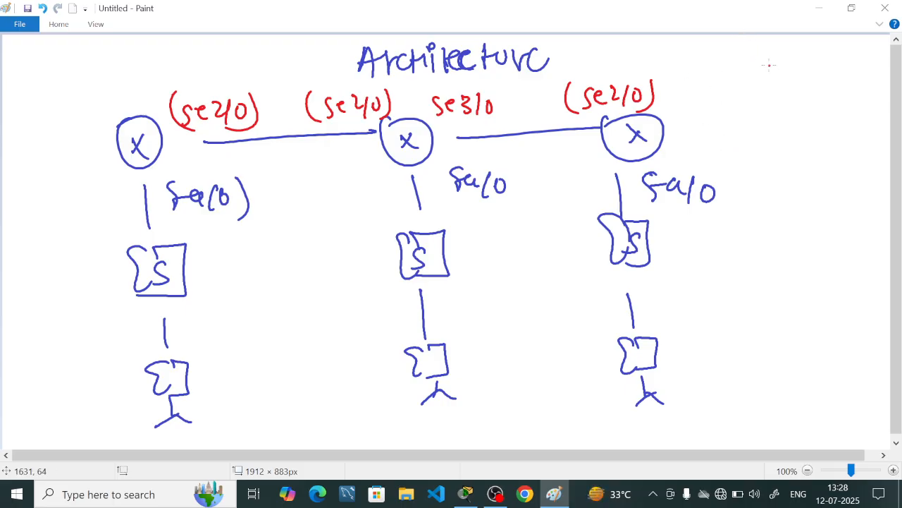
Write "Class-C" in the blank area right of the Architecture title and circle the class letter
drag(762, 49, 759, 71)
drag(779, 52, 781, 71)
drag(795, 55, 804, 65)
mouse_move(815, 50)
mouse_down()
mouse_move(804, 69)
mouse_move(840, 58)
mouse_up()
mouse_move(846, 50)
mouse_down()
mouse_move(855, 67)
mouse_move(845, 72)
mouse_up()
mouse_move(848, 43)
mouse_down()
mouse_move(853, 76)
mouse_move(855, 55)
mouse_up()
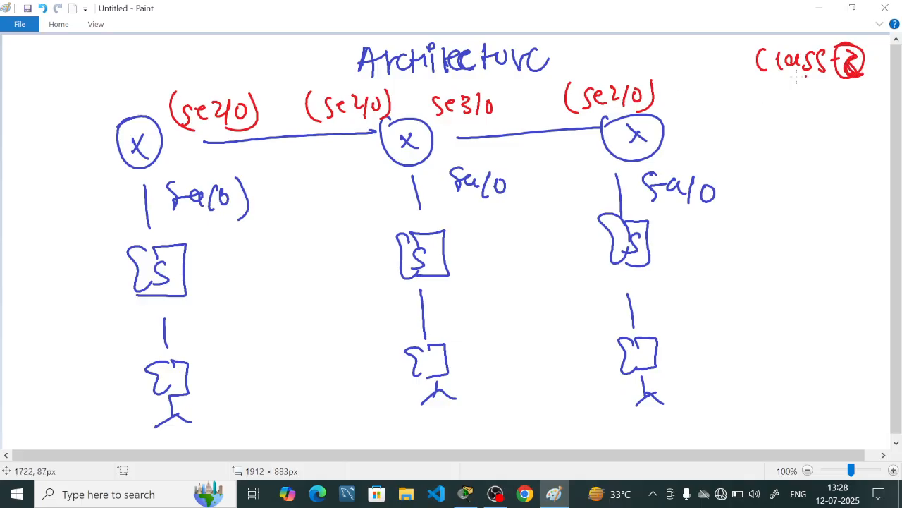
Write the address prefix "192.168." beneath the class heading and sketch a rough frame around it
drag(758, 99, 761, 121)
mouse_move(777, 104)
mouse_down()
mouse_move(776, 127)
mouse_move(820, 120)
mouse_up()
click(808, 111)
drag(838, 99, 837, 117)
drag(850, 96, 854, 100)
click(871, 108)
mouse_move(768, 89)
mouse_down()
mouse_move(752, 144)
mouse_move(793, 133)
mouse_up()
drag(783, 90, 833, 83)
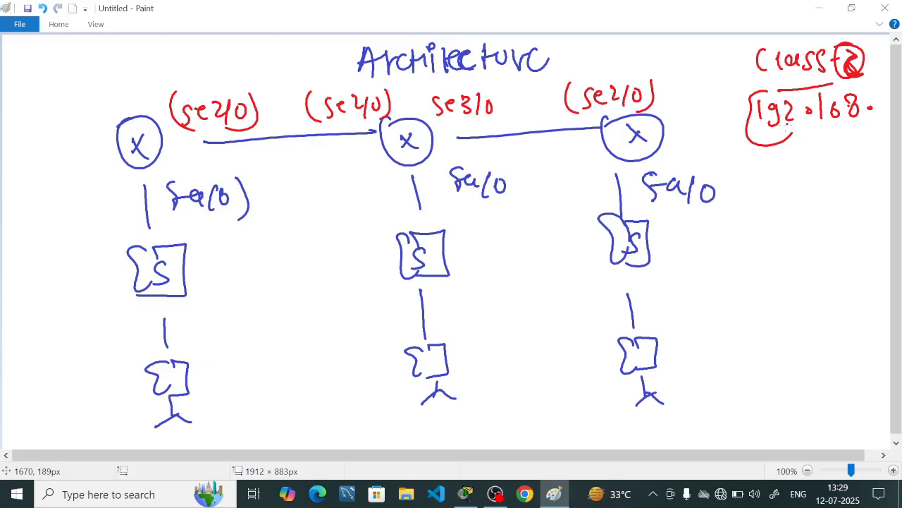
drag(774, 144, 838, 140)
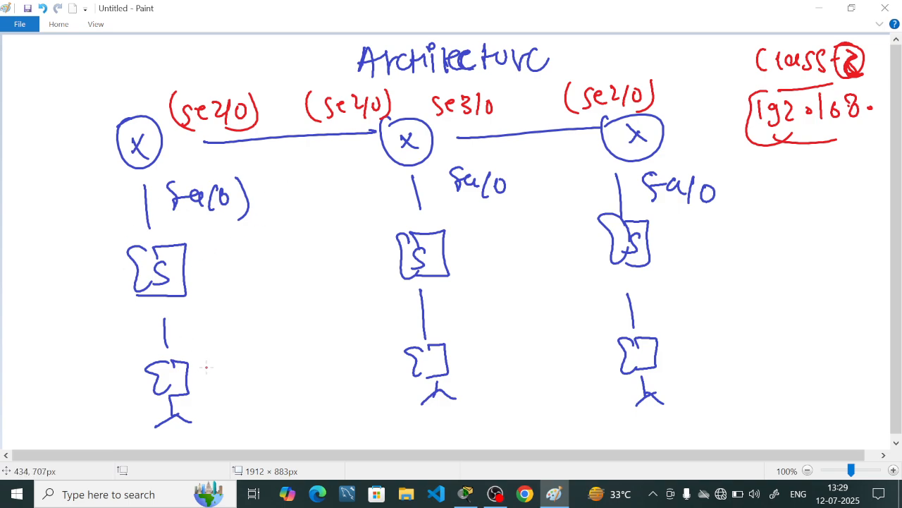
Label the three computers "PC1", "PC-2" and "PC-3", circling the 2 and the whole PC-3 label
drag(208, 400, 215, 412)
mouse_move(236, 403)
mouse_down()
mouse_move(223, 408)
mouse_move(234, 421)
mouse_up()
drag(241, 403, 243, 422)
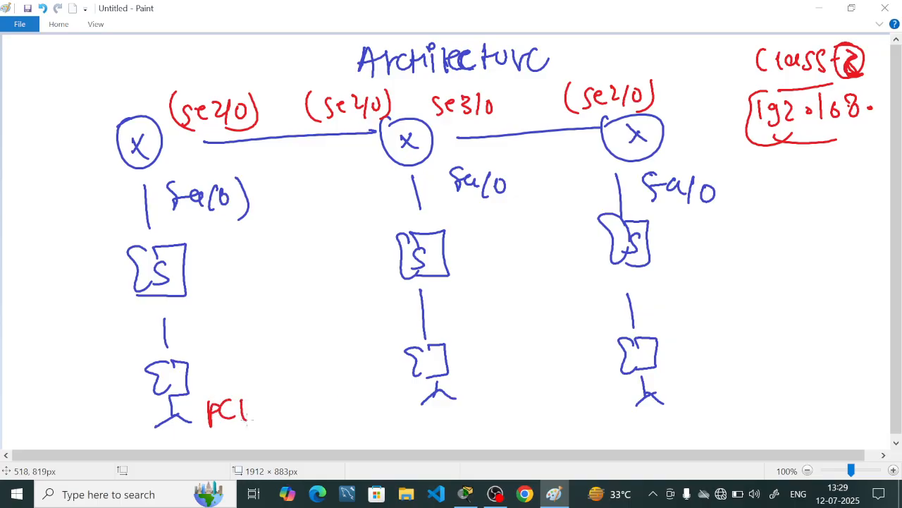
drag(473, 400, 474, 422)
drag(474, 403, 497, 415)
drag(497, 405, 505, 405)
mouse_move(509, 398)
mouse_down()
mouse_move(513, 410)
mouse_move(525, 399)
mouse_up()
drag(513, 387, 509, 388)
drag(715, 385, 717, 406)
mouse_move(717, 387)
mouse_down()
mouse_move(741, 399)
mouse_move(766, 385)
mouse_up()
mouse_move(770, 377)
mouse_down()
mouse_move(781, 389)
mouse_move(773, 399)
mouse_up()
mouse_move(783, 368)
mouse_down()
mouse_move(718, 420)
mouse_move(786, 366)
mouse_up()
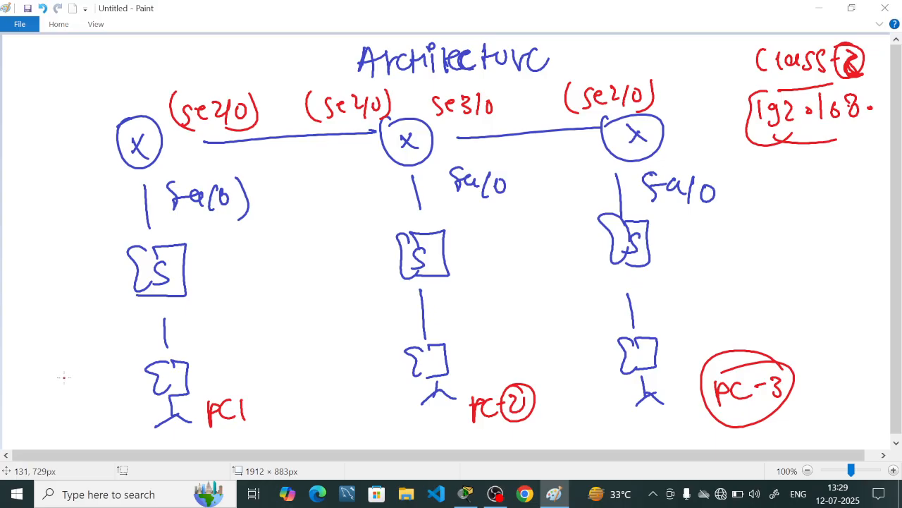
Write address "(4.2)" beside PC1 and a circled "4.3" beside the first router's Fa/0 label, underlining that label
mouse_move(62, 380)
mouse_down()
mouse_move(81, 399)
mouse_move(108, 399)
mouse_up()
click(89, 391)
drag(111, 368, 95, 415)
drag(45, 374, 74, 415)
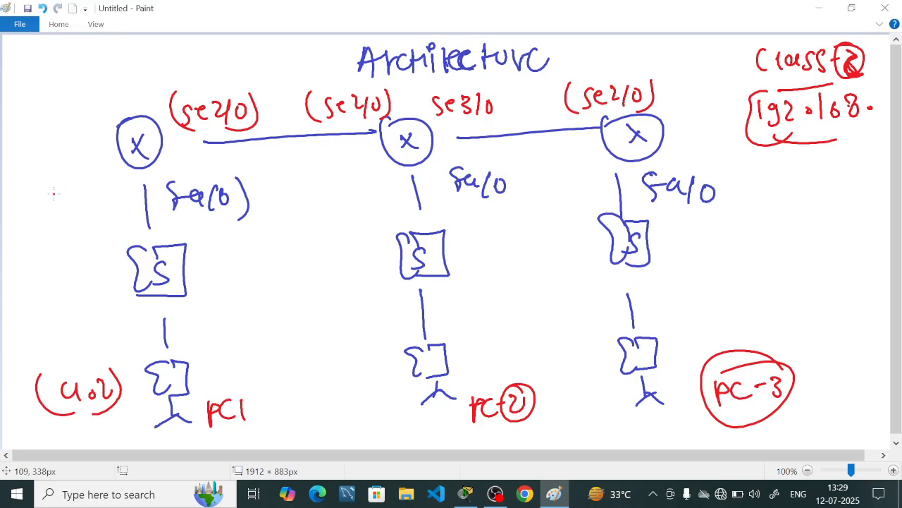
mouse_move(55, 181)
mouse_down()
mouse_move(68, 204)
mouse_move(99, 182)
mouse_move(94, 203)
mouse_up()
click(79, 195)
mouse_move(78, 166)
mouse_down()
mouse_move(46, 206)
mouse_move(58, 171)
mouse_up()
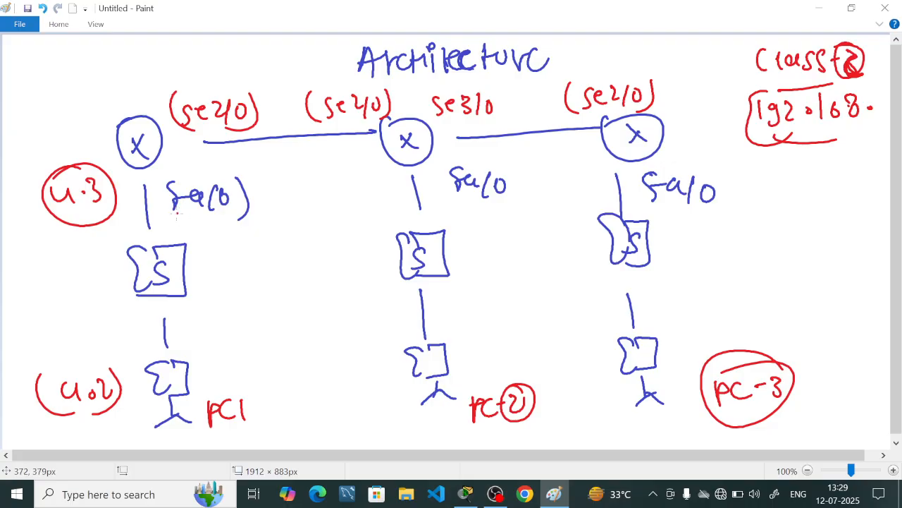
drag(176, 213, 212, 209)
Write circled addresses "5.2" and "5.3" above the two se2/0 labels on the link between the first and second routers
drag(152, 64, 145, 82)
click(164, 70)
mouse_move(172, 53)
mouse_down()
mouse_move(191, 71)
mouse_move(145, 46)
mouse_up()
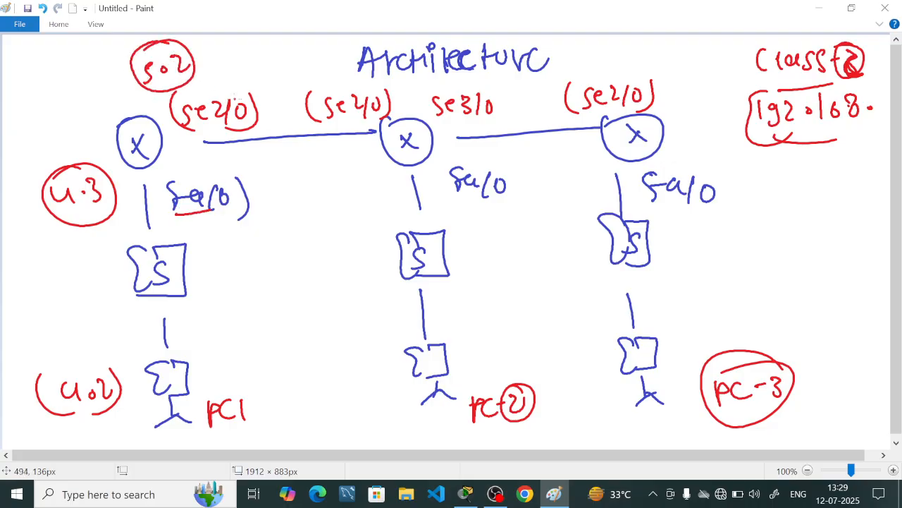
drag(216, 92, 225, 89)
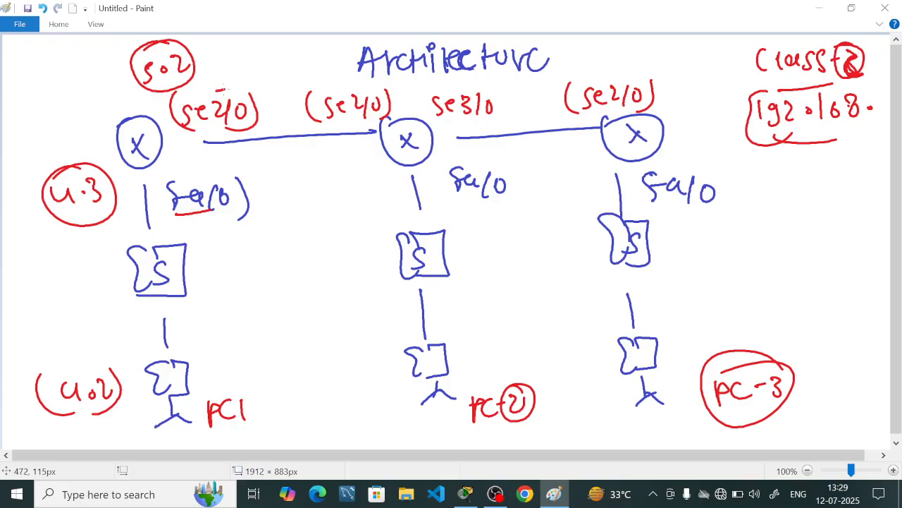
mouse_move(305, 55)
mouse_down()
mouse_move(295, 75)
mouse_move(332, 63)
mouse_move(319, 73)
mouse_up()
click(311, 66)
mouse_move(344, 50)
mouse_down()
mouse_move(343, 67)
mouse_move(302, 44)
mouse_up()
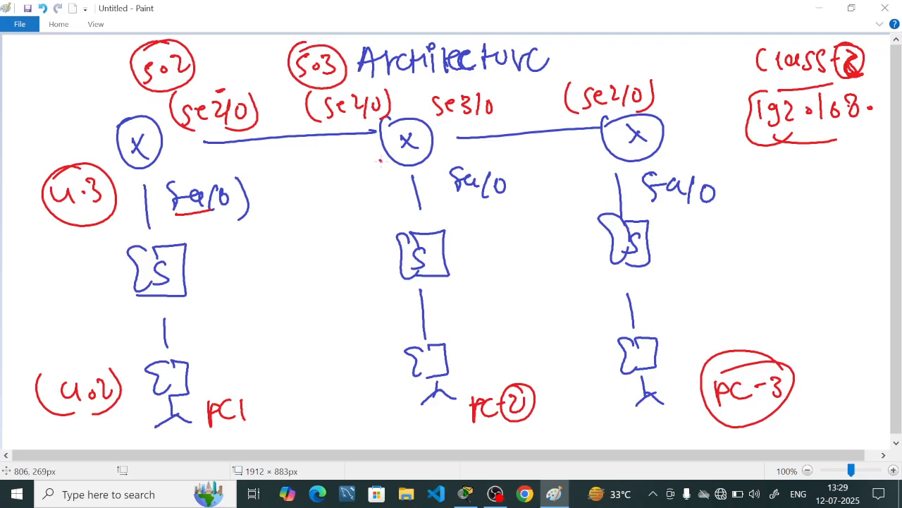
Label the three routers "R1", "R2" and "R3" and circle each name
mouse_move(175, 161)
mouse_down()
mouse_move(175, 175)
mouse_move(185, 166)
mouse_up()
drag(189, 164, 194, 173)
drag(354, 174, 355, 192)
drag(356, 176, 393, 190)
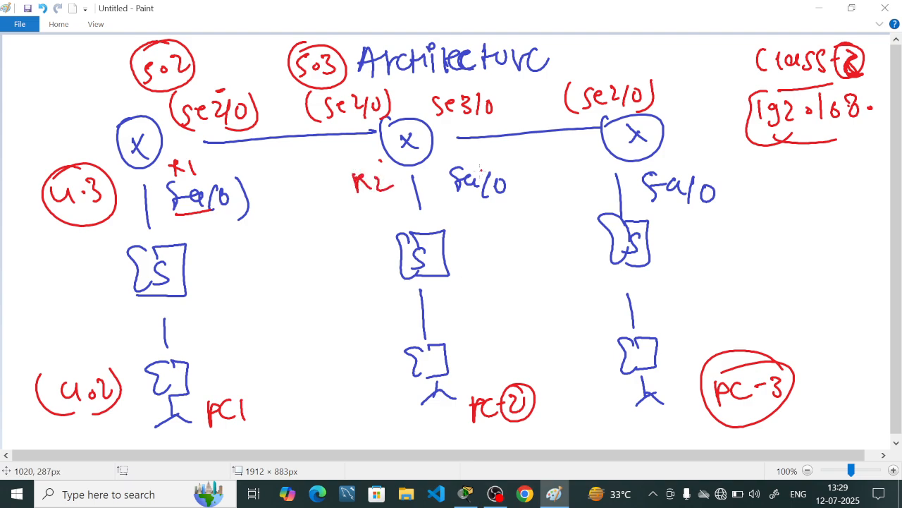
drag(669, 151, 700, 164)
drag(698, 144, 719, 167)
mouse_move(686, 139)
mouse_down()
mouse_move(705, 129)
mouse_move(688, 136)
mouse_up()
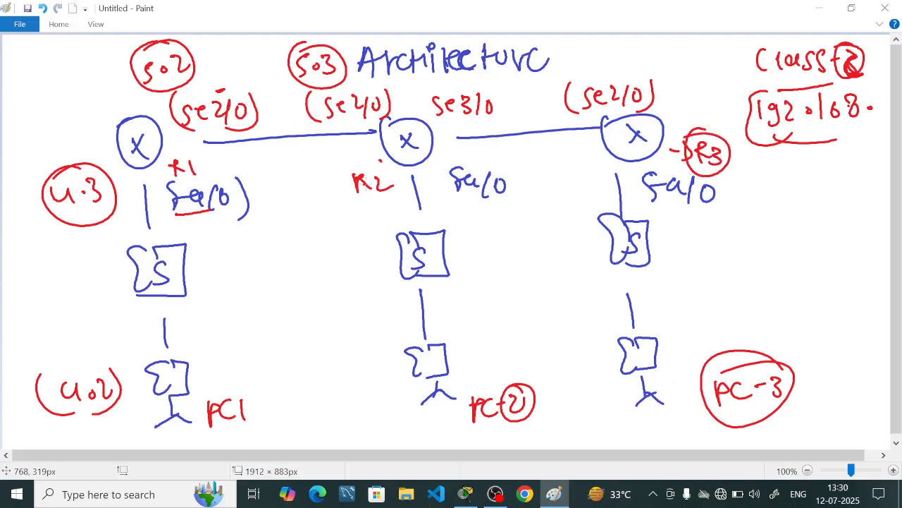
drag(368, 169, 339, 182)
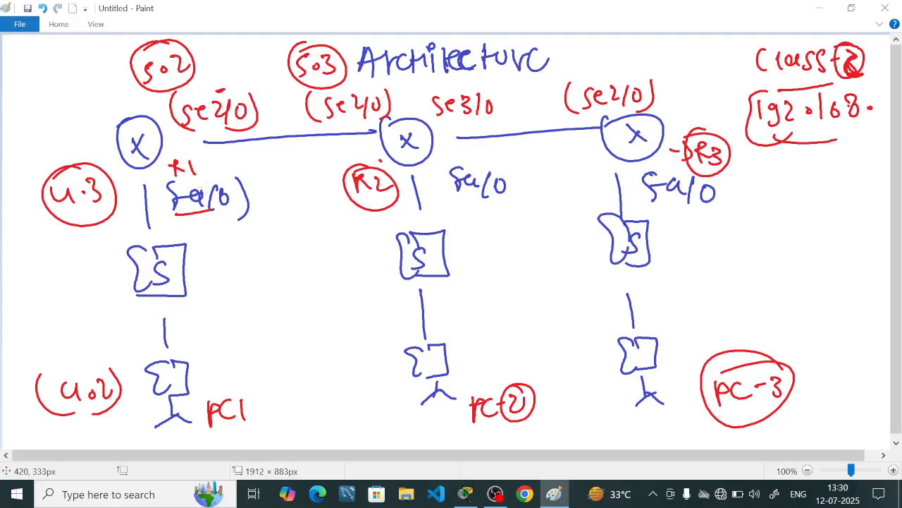
drag(183, 154, 156, 184)
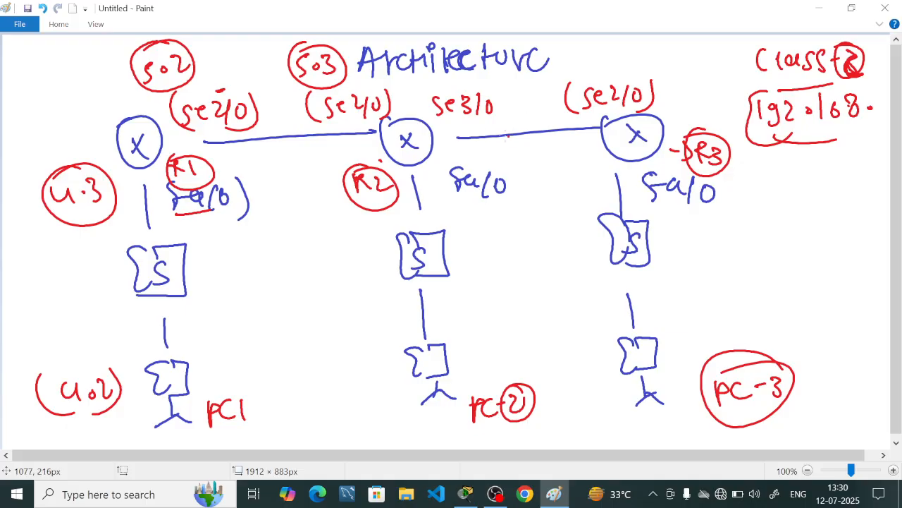
Write addresses "3.3" and "3.2" under the R2–R3 link, with arrows pointing from the se3/0 and se2/0 labels
mouse_move(493, 146)
mouse_down()
mouse_move(502, 151)
mouse_move(493, 168)
mouse_up()
mouse_move(515, 154)
mouse_down()
mouse_move(509, 161)
mouse_move(515, 155)
mouse_up()
mouse_move(527, 147)
mouse_down()
mouse_move(527, 169)
mouse_move(615, 164)
mouse_up()
click(593, 173)
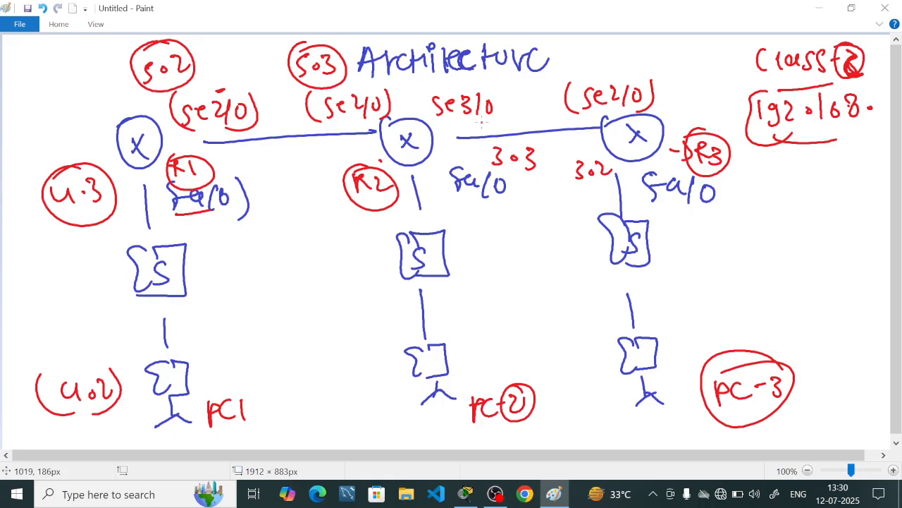
mouse_move(483, 123)
mouse_down()
mouse_move(486, 134)
mouse_move(497, 130)
mouse_up()
mouse_move(581, 112)
mouse_down()
mouse_move(576, 147)
mouse_move(588, 138)
mouse_up()
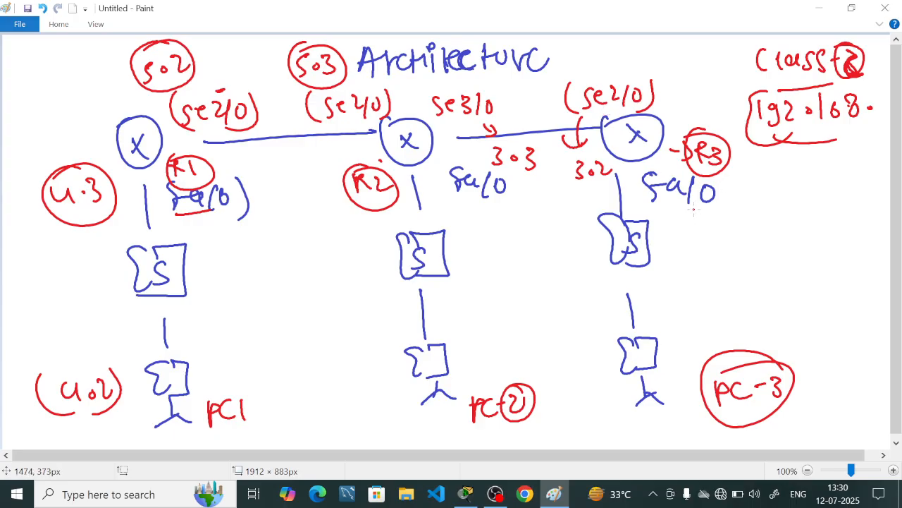
Underline R3's Fa/0 label and point it to "6.3", and draw an arrow from PC-3 to a circled "6.2"
mouse_move(662, 214)
mouse_down()
mouse_move(753, 199)
mouse_move(752, 211)
mouse_up()
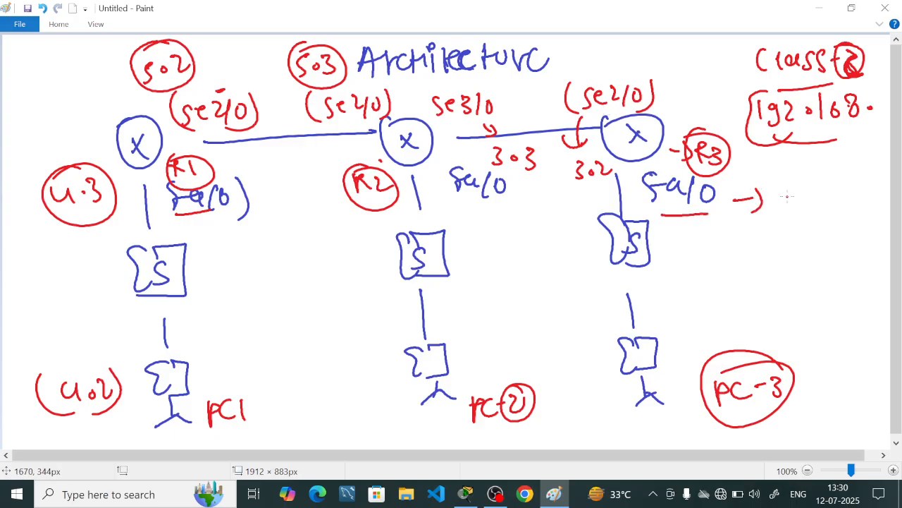
mouse_move(793, 187)
mouse_down()
mouse_move(784, 203)
mouse_move(821, 198)
mouse_move(811, 210)
mouse_up()
click(803, 202)
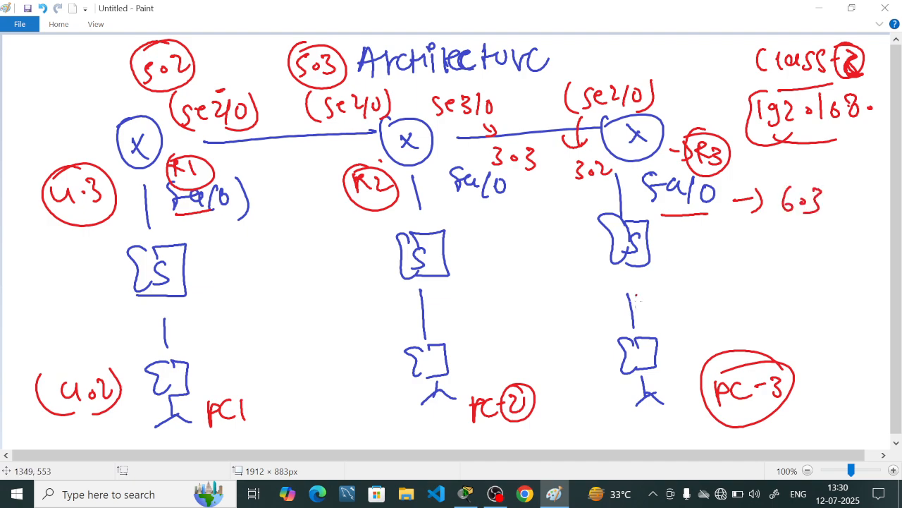
mouse_move(657, 343)
mouse_down()
mouse_move(691, 327)
mouse_move(691, 346)
mouse_up()
click(735, 323)
mouse_move(727, 310)
mouse_down()
mouse_move(721, 326)
mouse_move(765, 323)
mouse_move(772, 331)
mouse_up()
mouse_move(739, 295)
mouse_down()
mouse_move(714, 310)
mouse_move(733, 295)
mouse_up()
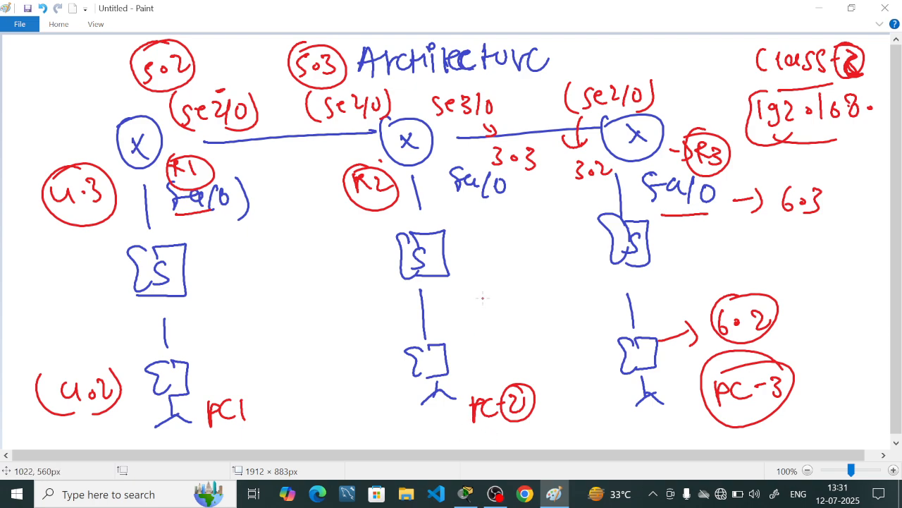
Write a circled "1.2" beside PC-2 and an arrow from R2's Fa/0 label to a circled "1.3"
mouse_move(355, 379)
mouse_down()
mouse_move(357, 405)
mouse_move(387, 402)
mouse_up()
click(370, 394)
mouse_move(386, 401)
mouse_down()
mouse_move(358, 414)
mouse_move(363, 366)
mouse_up()
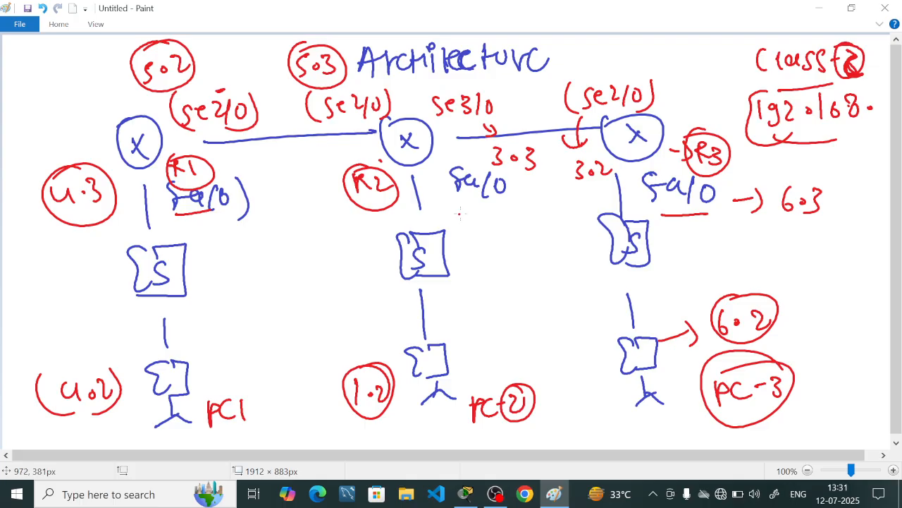
drag(471, 208, 489, 229)
drag(495, 213, 510, 246)
mouse_move(524, 230)
mouse_down()
mouse_move(528, 224)
mouse_move(533, 248)
mouse_up()
drag(523, 212, 496, 232)
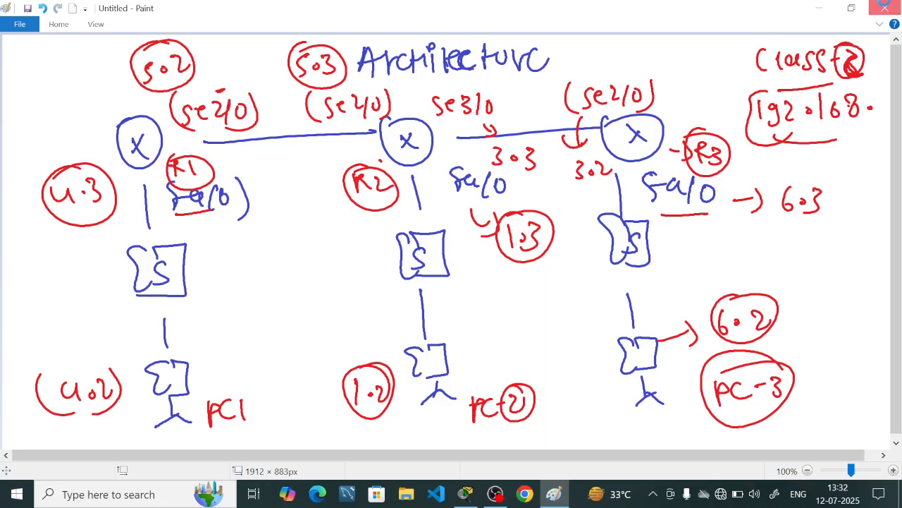
Close the whiteboard drawing without saving it and switch to Cisco Packet Tracer in a maximized window
click(885, 7)
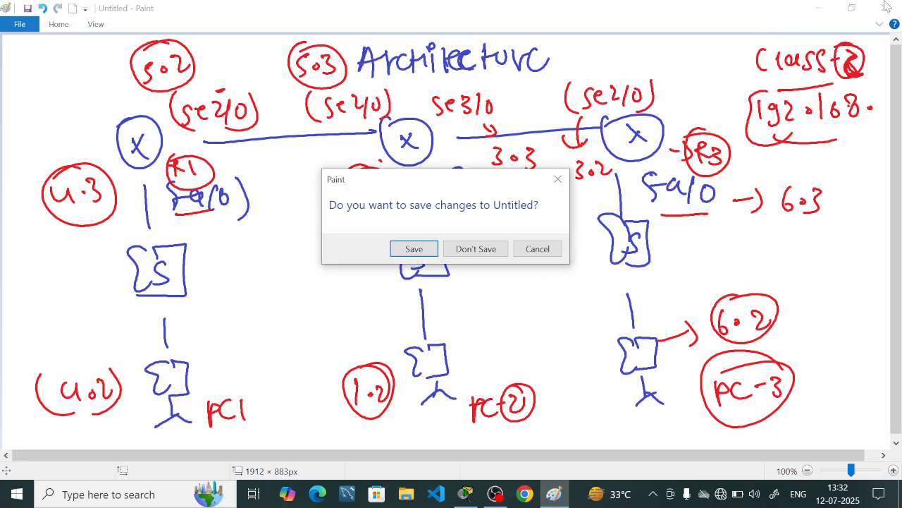
click(478, 247)
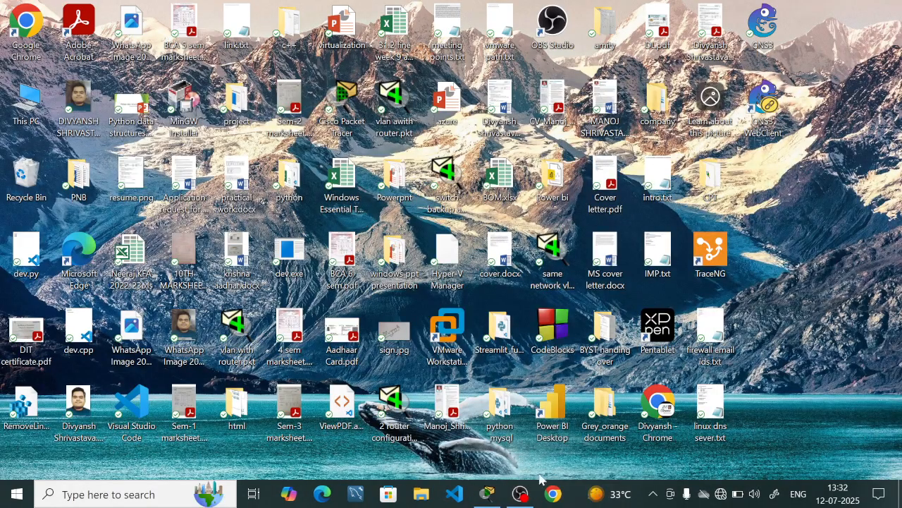
click(486, 493)
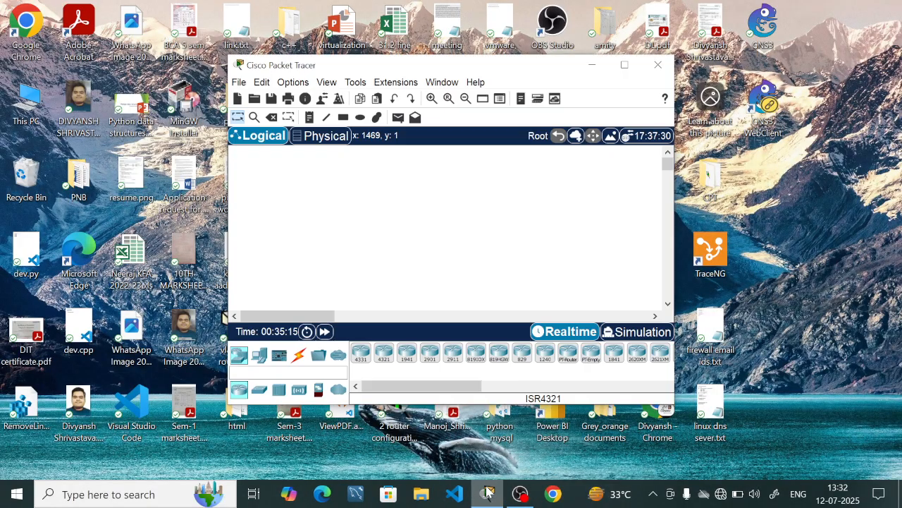
click(625, 65)
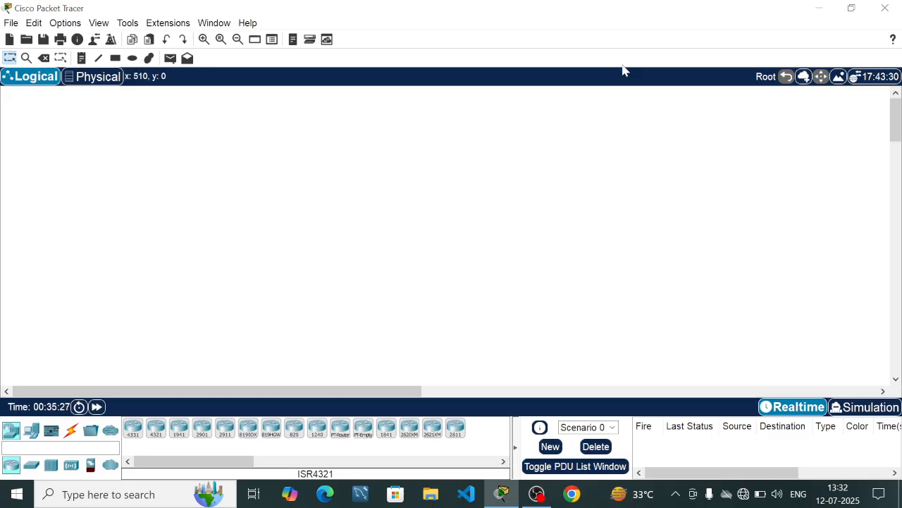
Place a PT-Router on the empty workspace and a 2950-24 switch directly below it
click(339, 427)
click(245, 158)
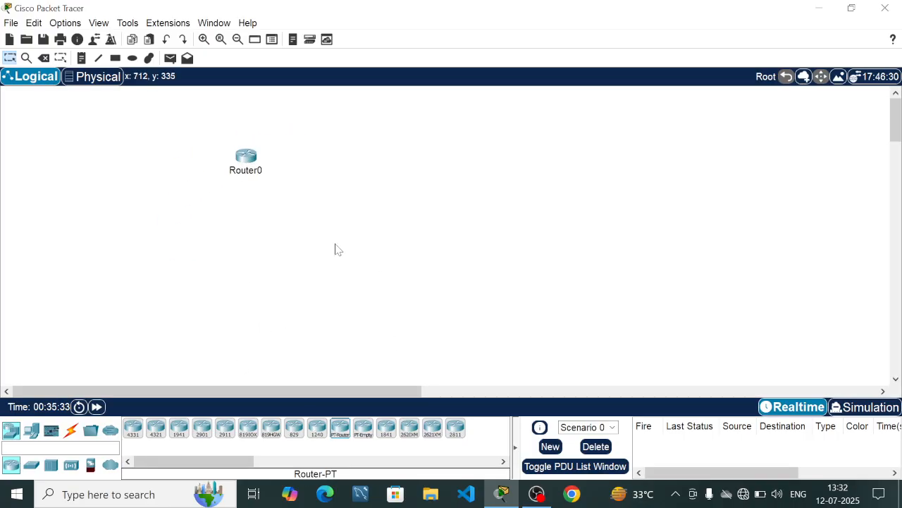
mouse_move(335, 427)
mouse_down()
mouse_move(356, 394)
mouse_move(332, 424)
mouse_up()
click(33, 470)
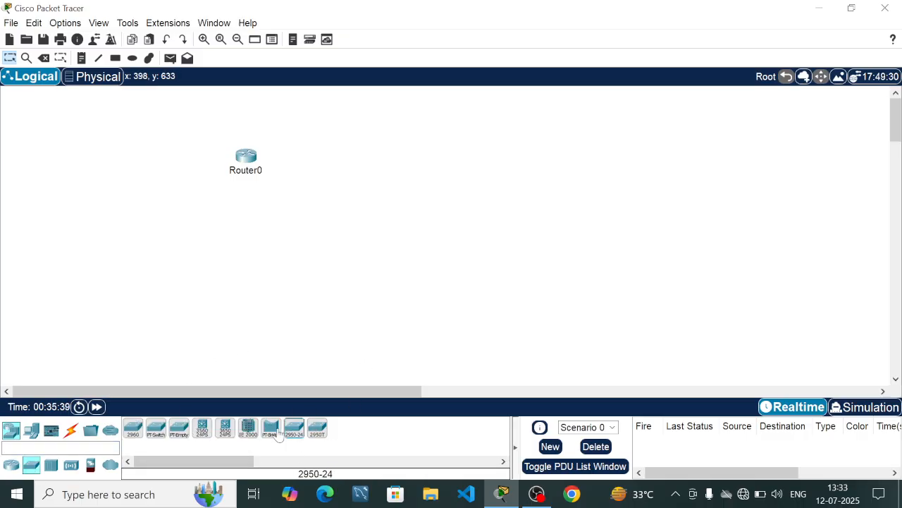
drag(294, 429, 224, 241)
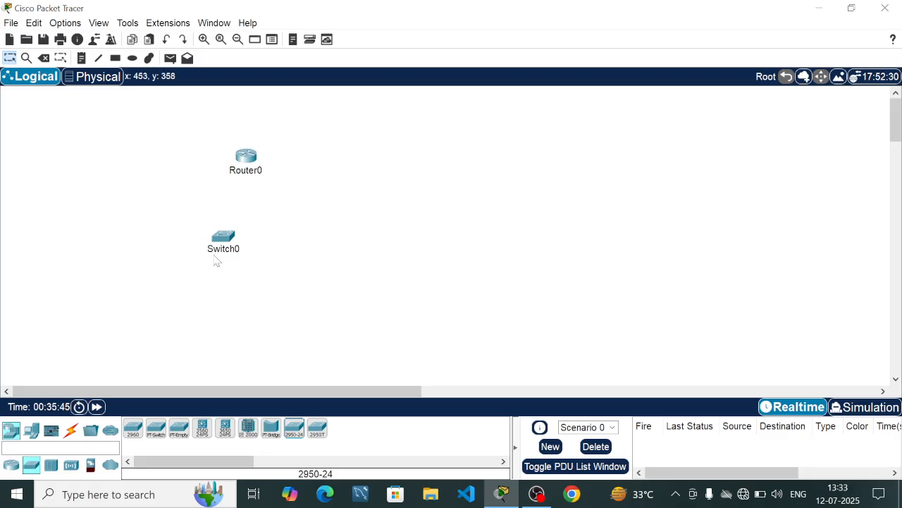
drag(224, 238, 247, 232)
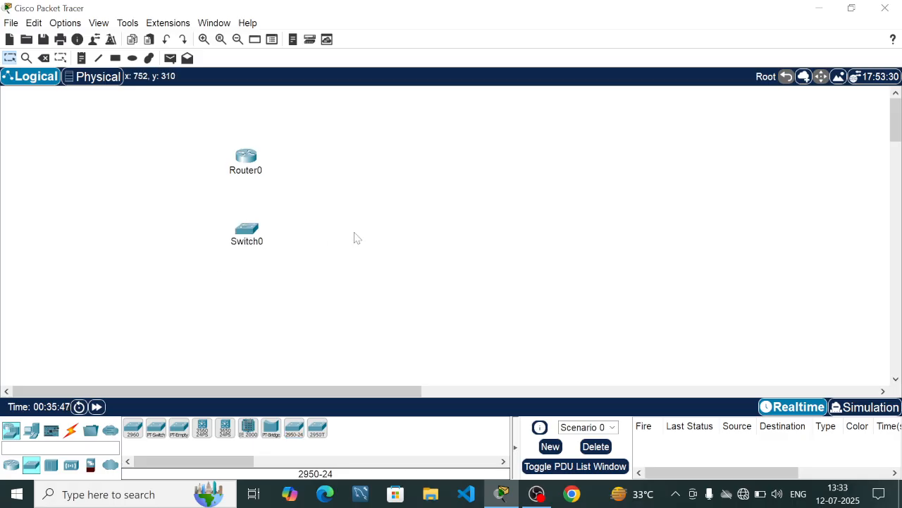
Place a PC directly below the switch, moving the trial laptop out of the topology area
click(31, 430)
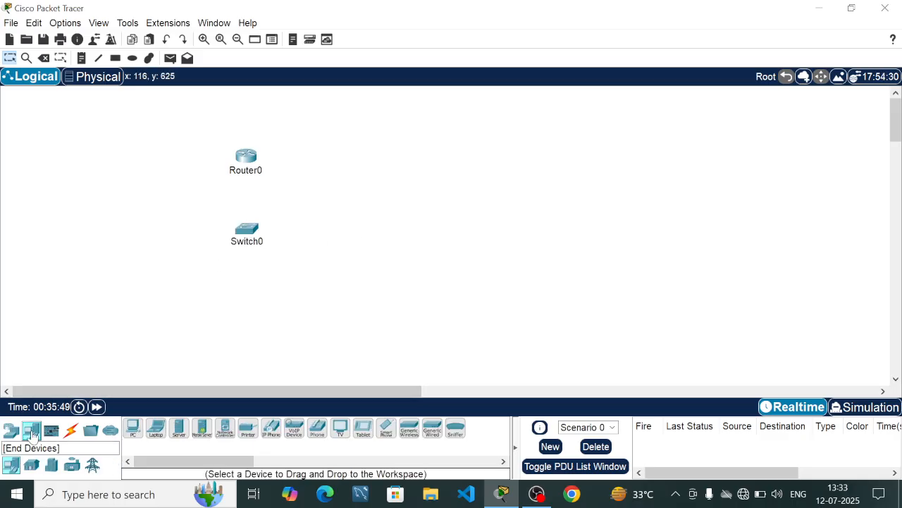
drag(153, 433, 245, 337)
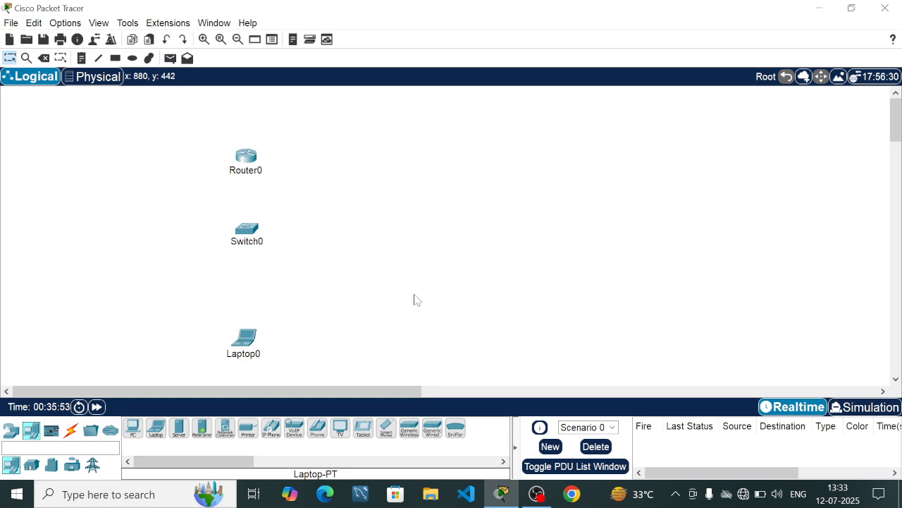
drag(243, 337, 209, 236)
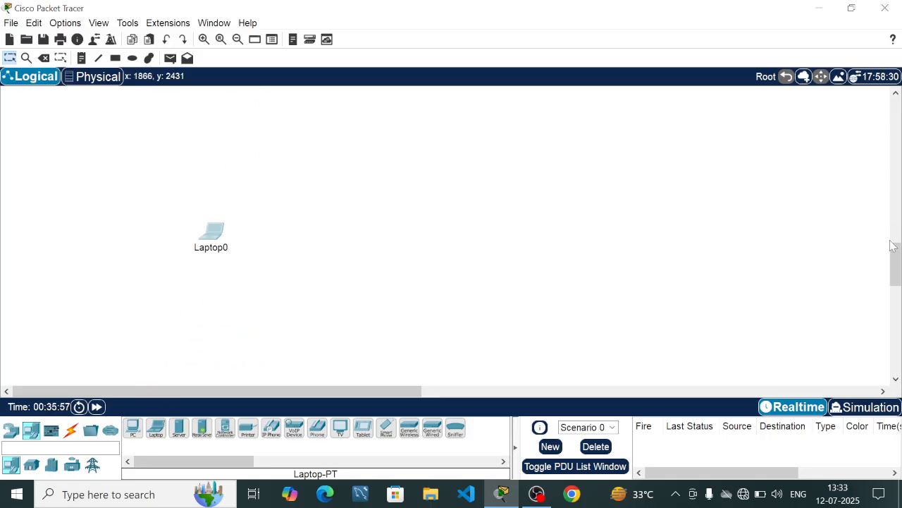
drag(896, 275, 897, 130)
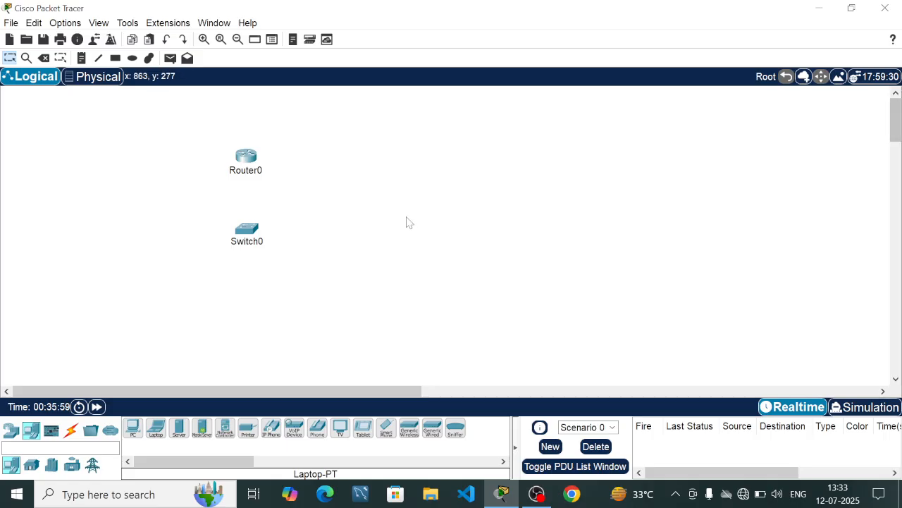
drag(133, 429, 249, 331)
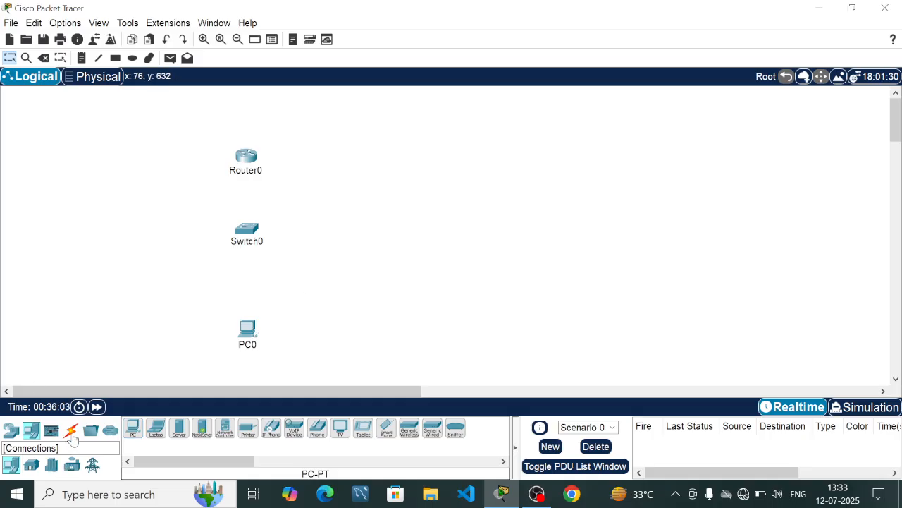
Connect PC0 to Switch0 with an automatically chosen cable, dismissing the connection error
click(72, 433)
click(133, 428)
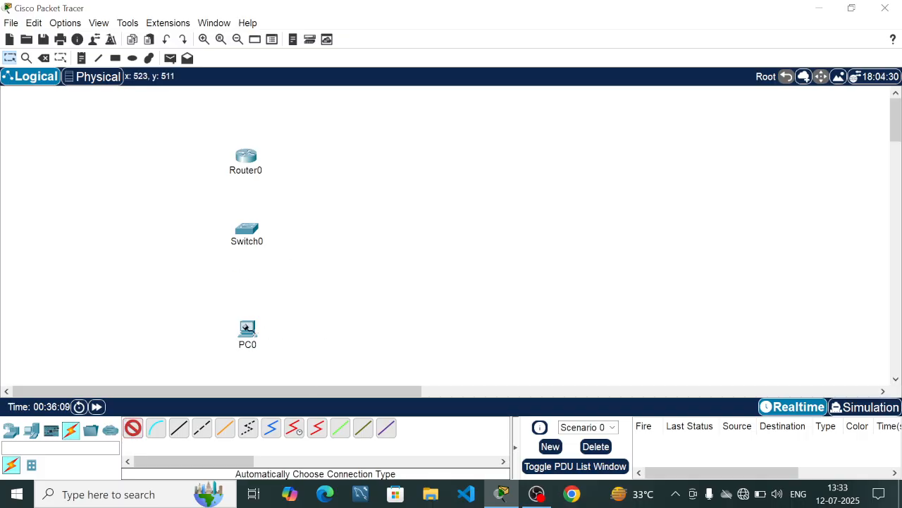
click(247, 328)
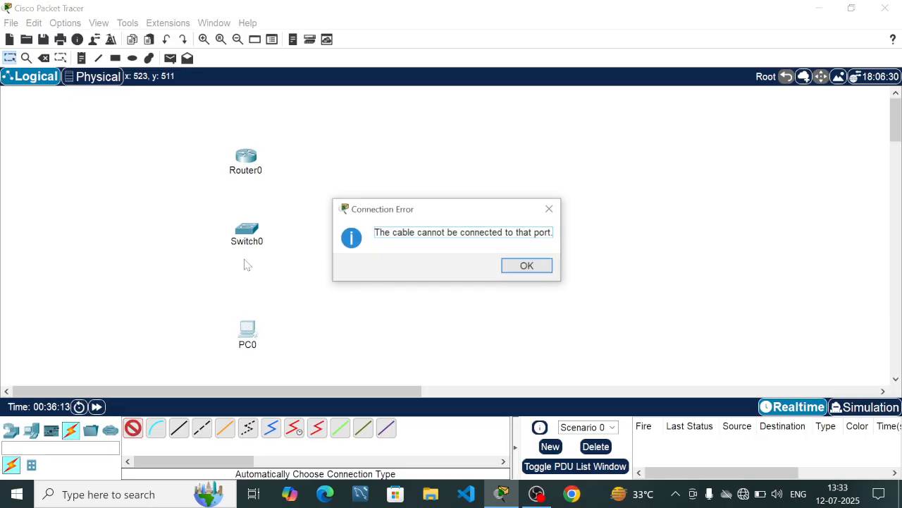
click(527, 265)
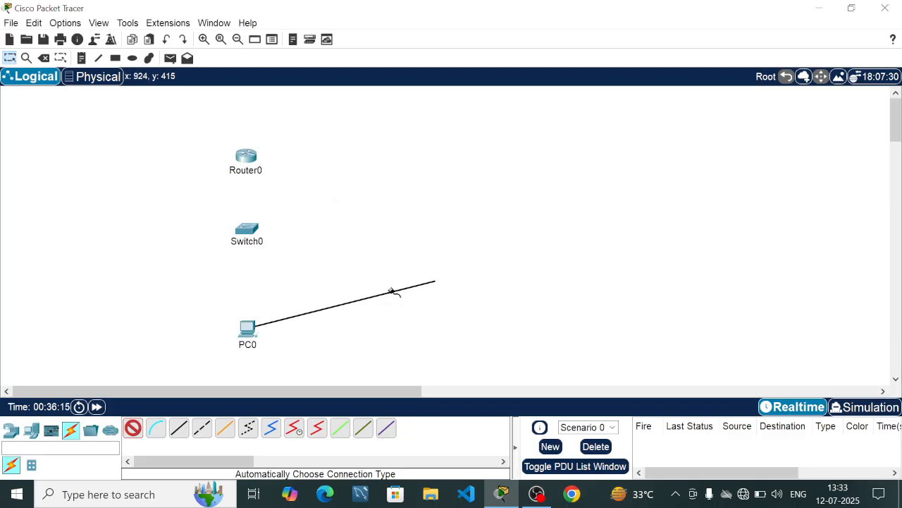
click(247, 231)
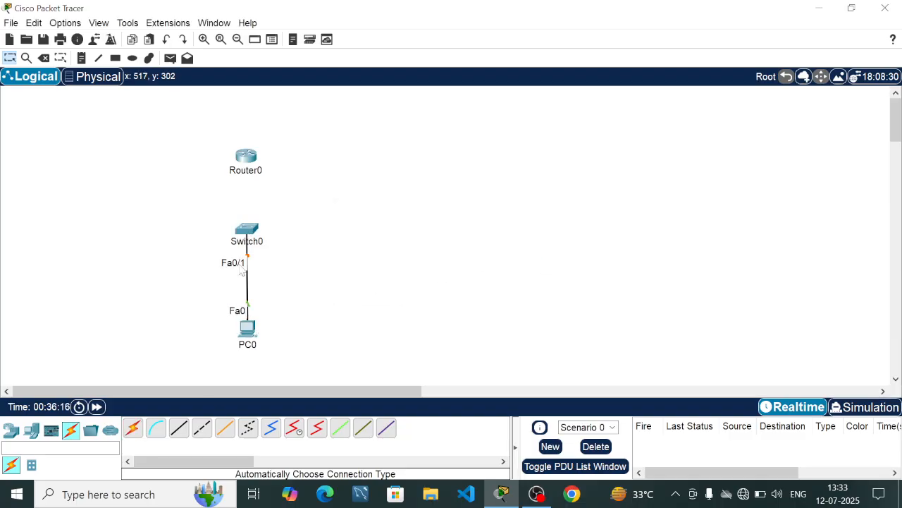
Connect Switch0 to Router0 with an automatically chosen cable and move the router slightly upward to separate the port labels
click(133, 428)
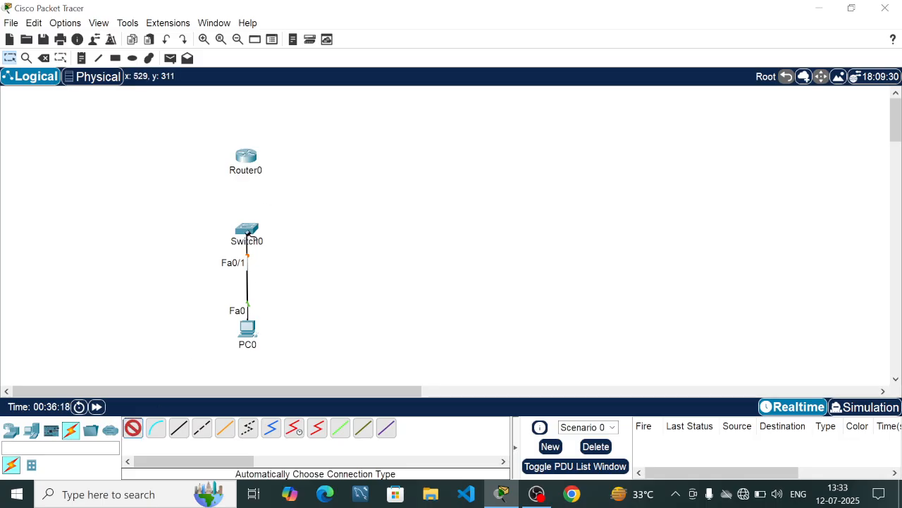
click(247, 231)
click(246, 158)
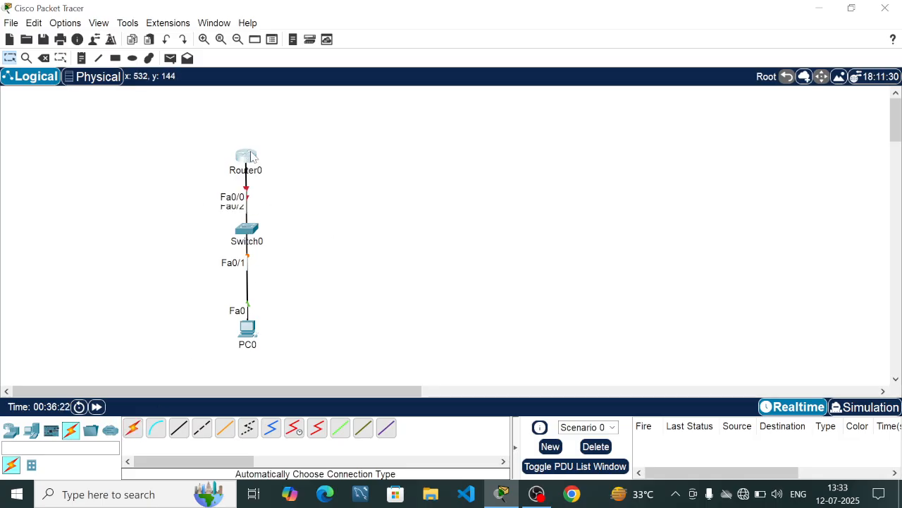
drag(251, 160, 251, 150)
drag(360, 211, 246, 180)
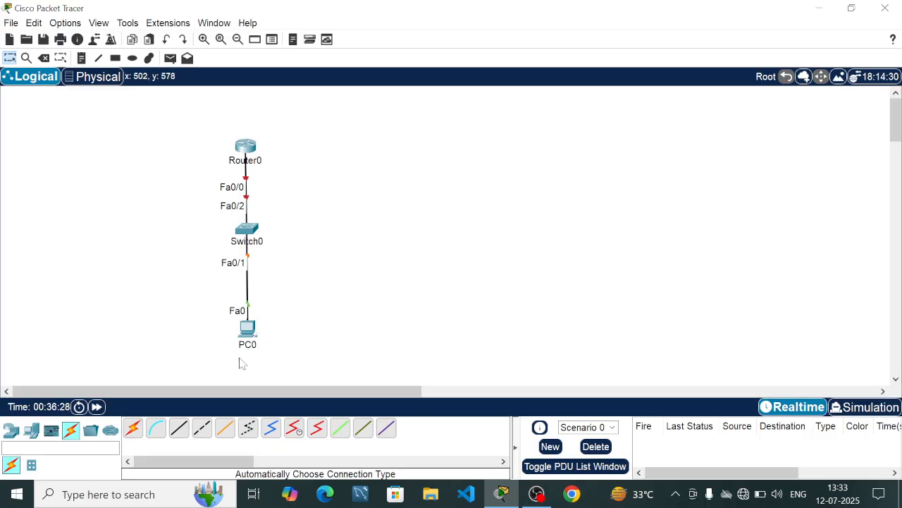
Duplicate the cabled router, switch and PC column twice and place the copies in a row beside the original
drag(177, 120, 303, 368)
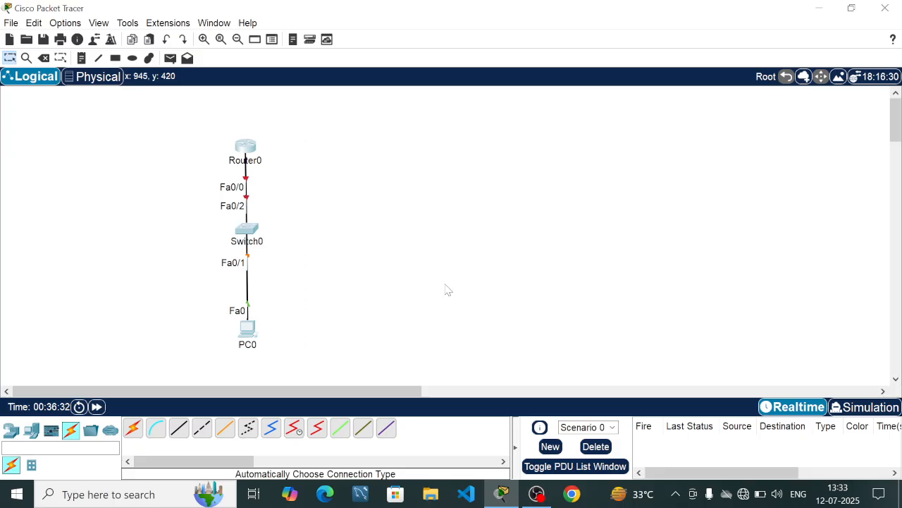
key(ctrl+v)
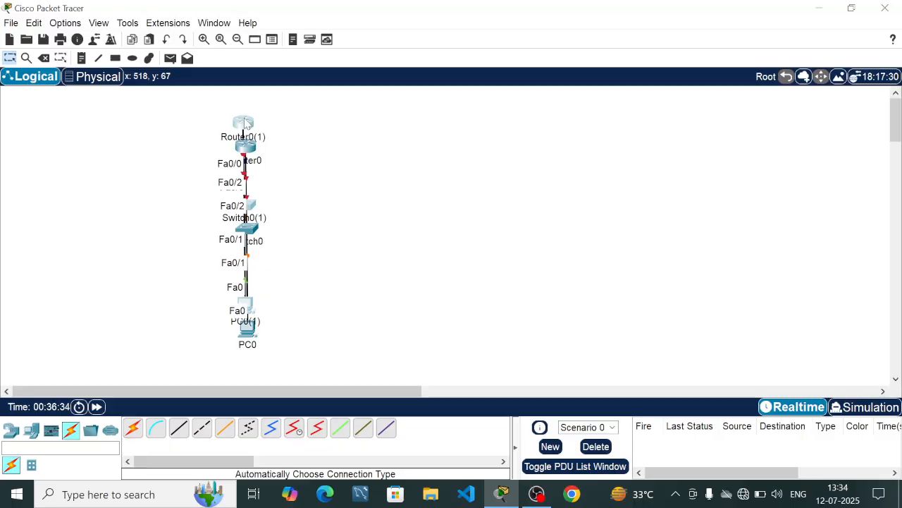
drag(246, 120, 347, 143)
click(497, 169)
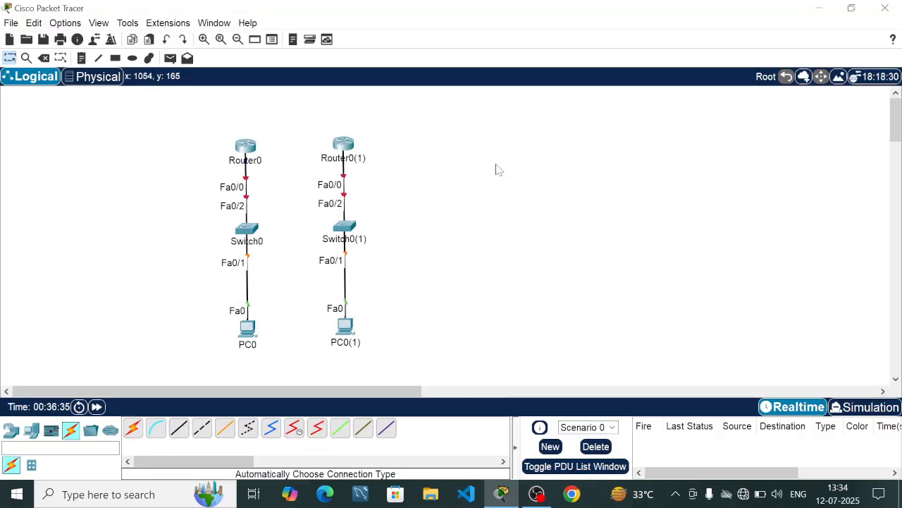
key(ctrl+v)
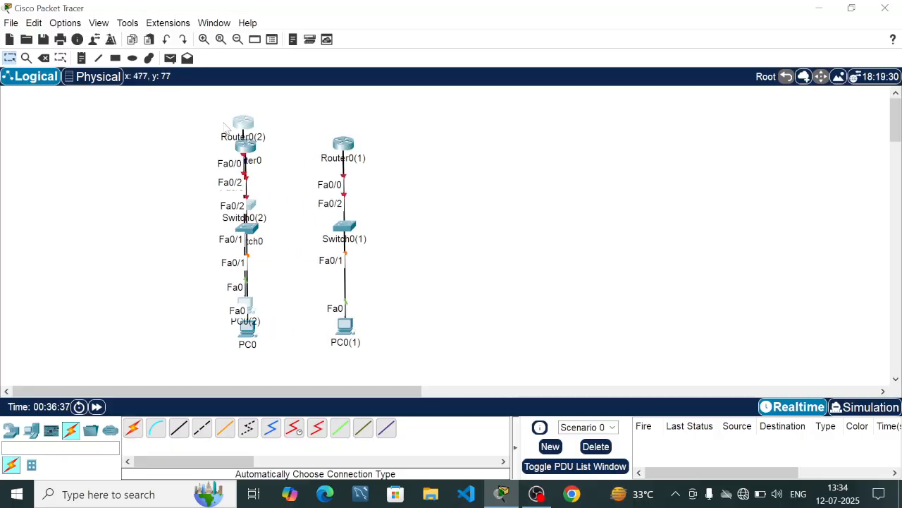
drag(237, 121, 536, 146)
Move the middle router, switch and PC midway between the outer columns, and shift Switch0 and Switch0(2) outward
mouse_move(345, 141)
mouse_down()
mouse_move(365, 153)
mouse_move(346, 151)
mouse_up()
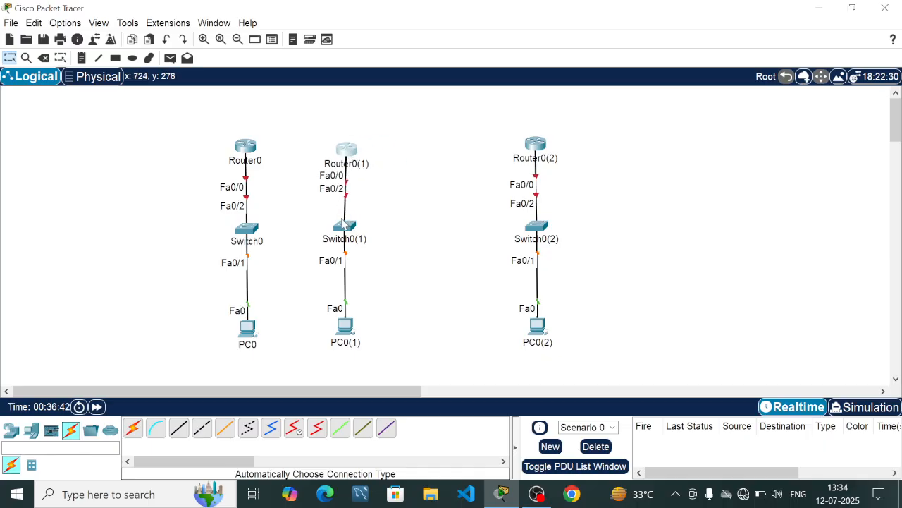
click(358, 224)
drag(357, 224, 393, 226)
drag(350, 153, 378, 149)
drag(348, 339, 389, 340)
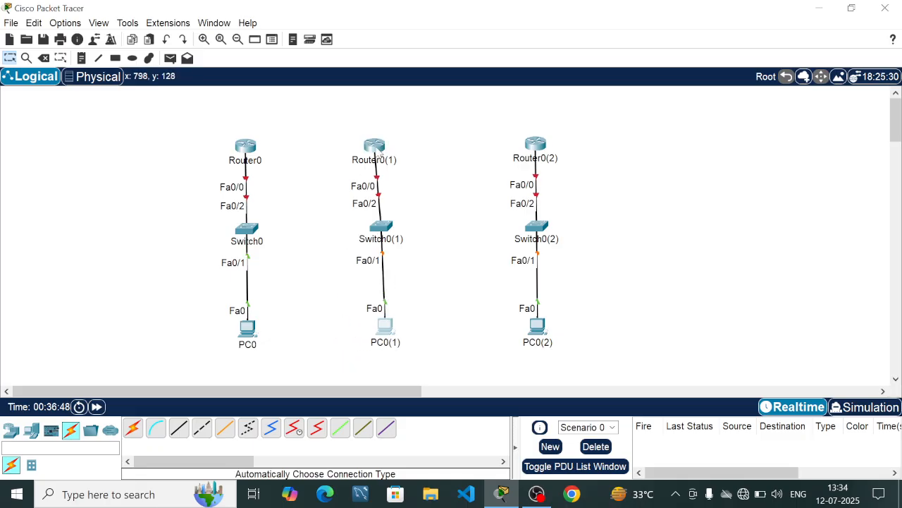
drag(378, 149, 382, 149)
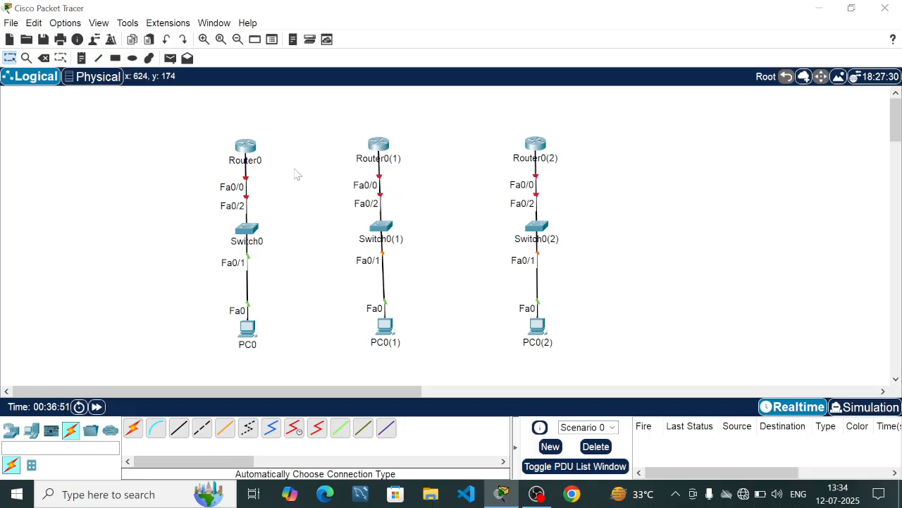
drag(248, 231, 144, 229)
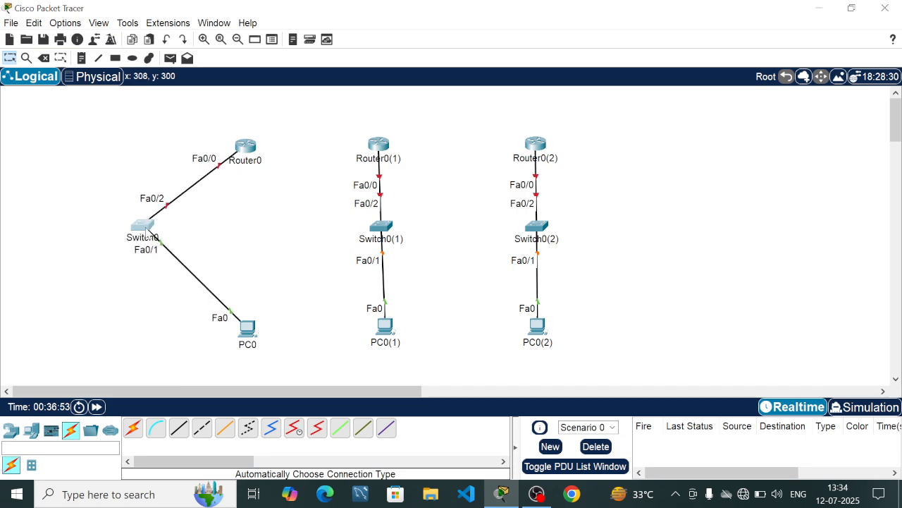
drag(543, 227, 633, 218)
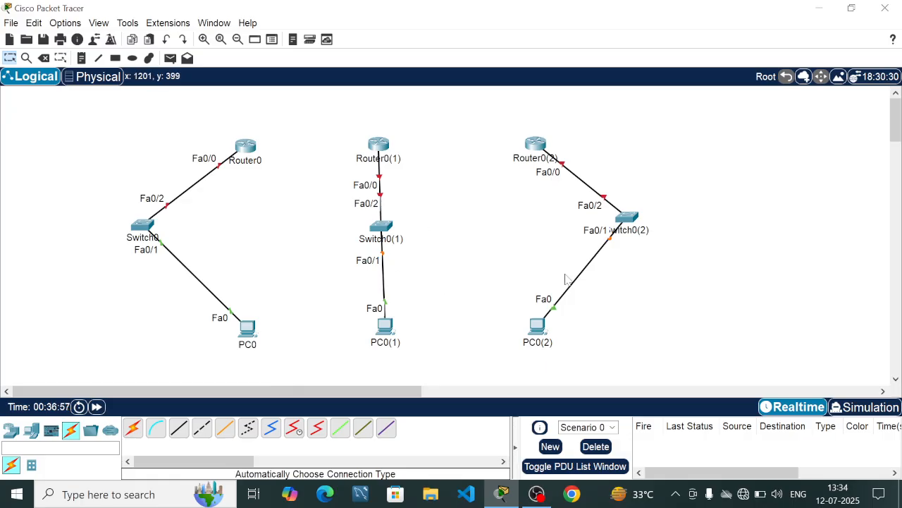
Place the text notes "4.2", "4.3", "1.2" and "1.3" in the empty area beside the third column
key(n)
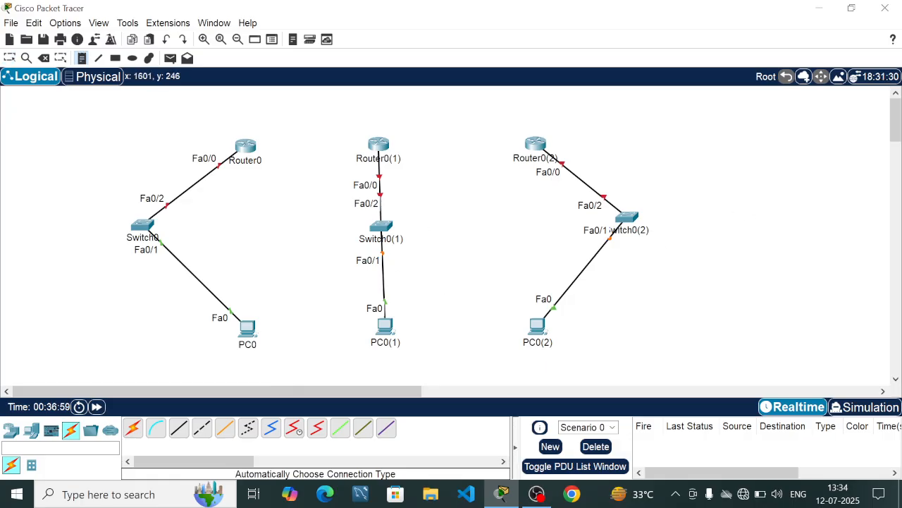
click(753, 206)
text(4.2)
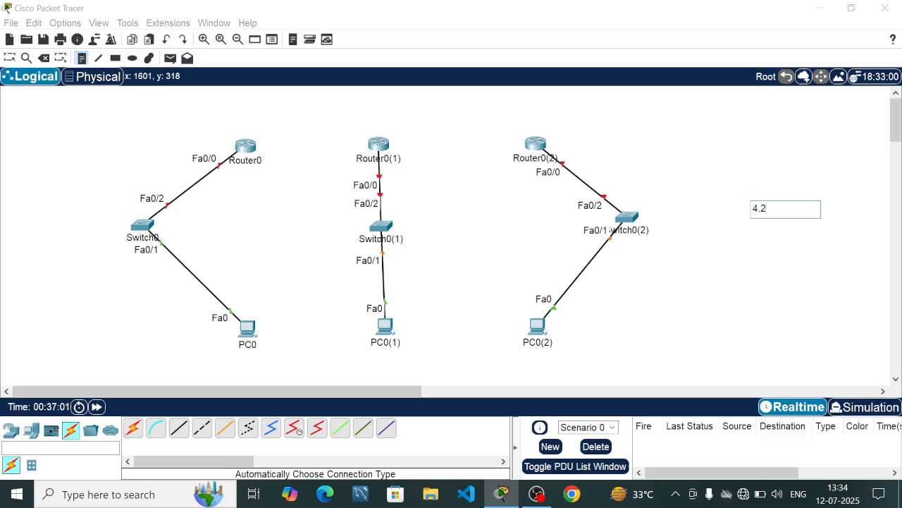
click(753, 246)
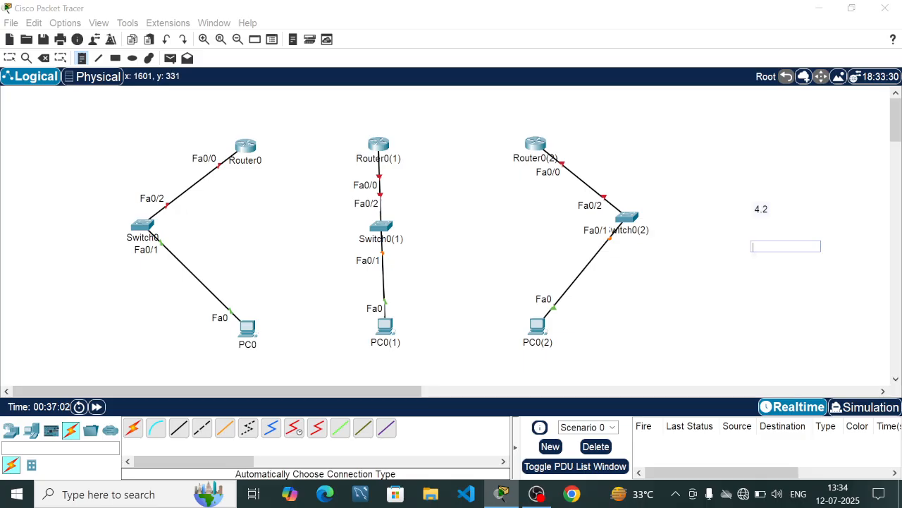
text(4.3)
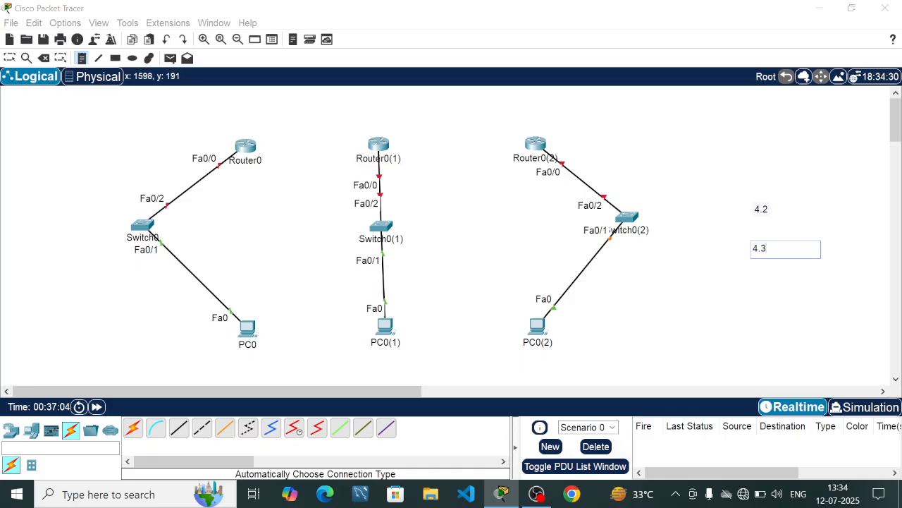
click(751, 179)
text(1.2)
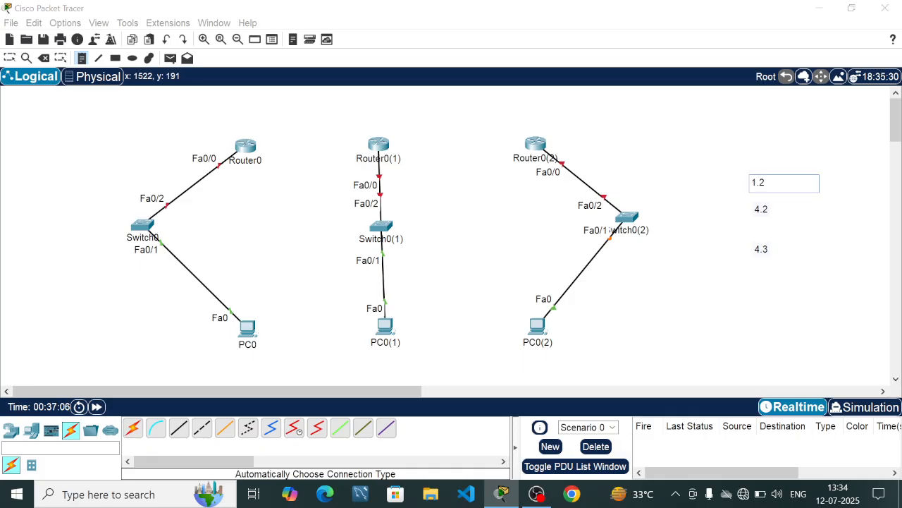
click(750, 139)
text(1.3)
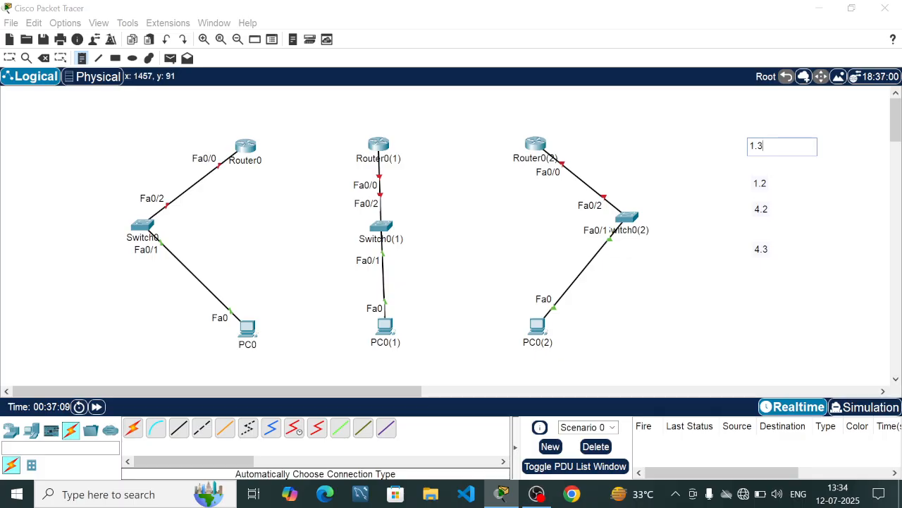
Add the text notes "3.2", "3.3", "5.2" and "5.3" near the other address notes and leave note mode
click(684, 130)
text(3.2)
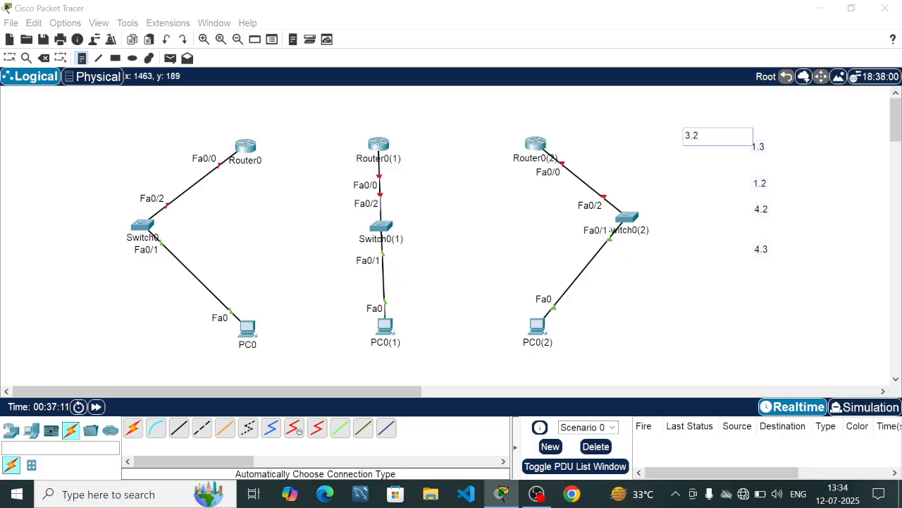
click(686, 175)
text(3.3)
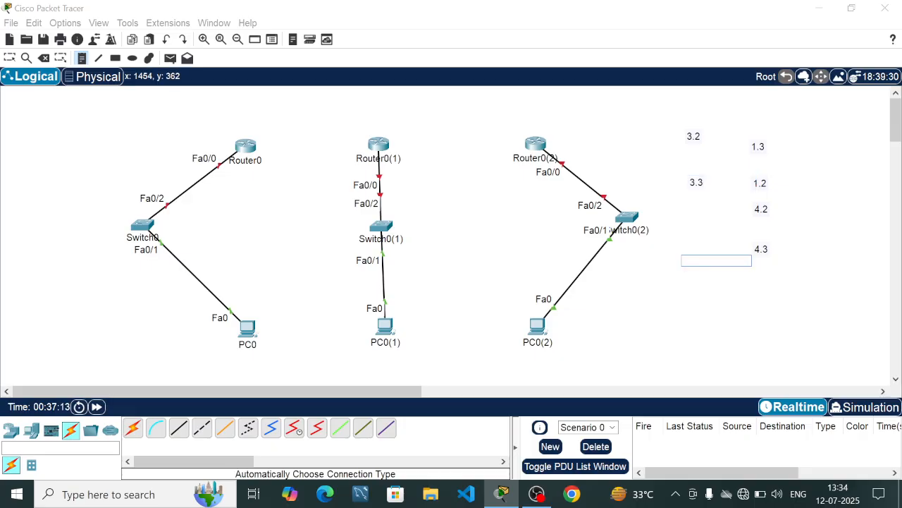
text(5.2)
click(701, 309)
text(5.3)
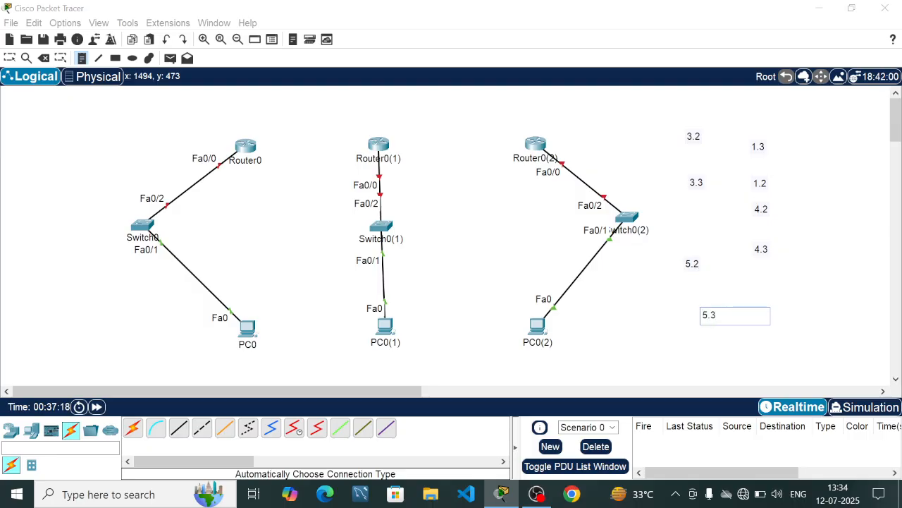
key(Escape)
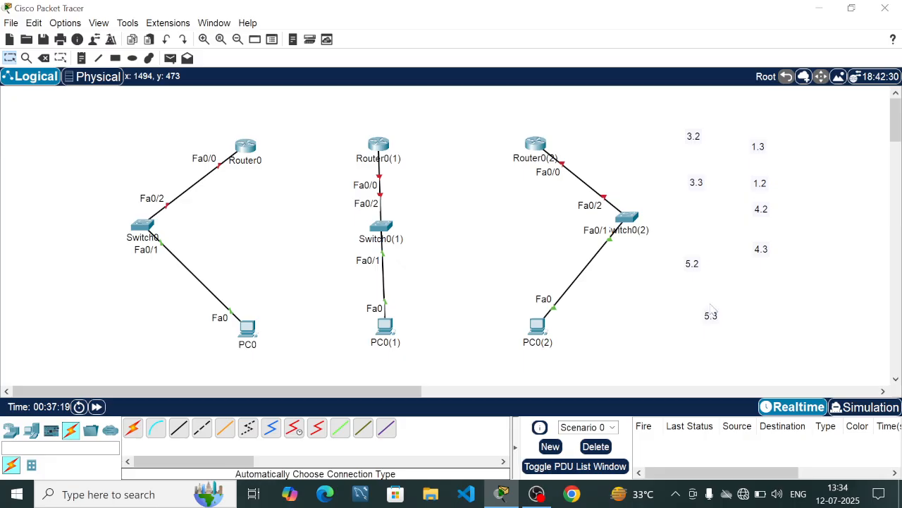
Move note 4.3 beside Router0's Fa0/0, 4.2 beside PC0, 3.3 above Router0(1) and 3.2 above Router0(2)
drag(762, 254, 178, 163)
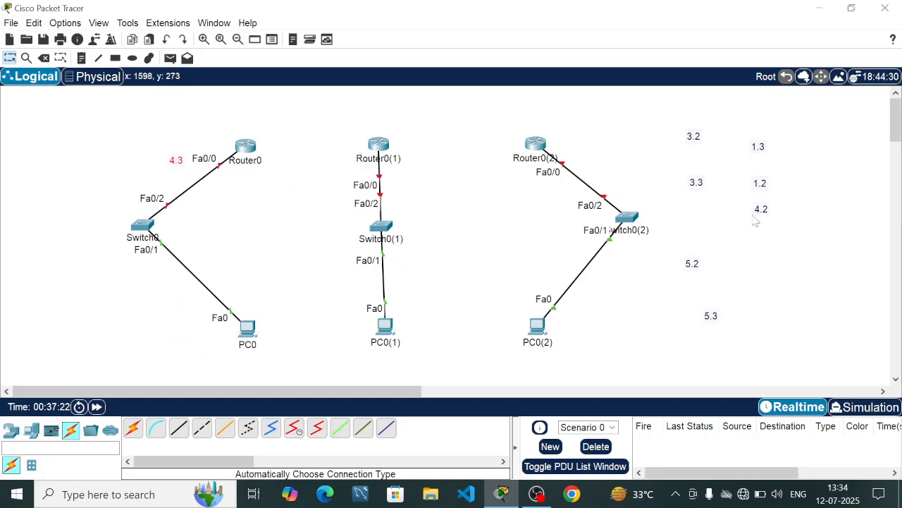
drag(755, 217, 210, 365)
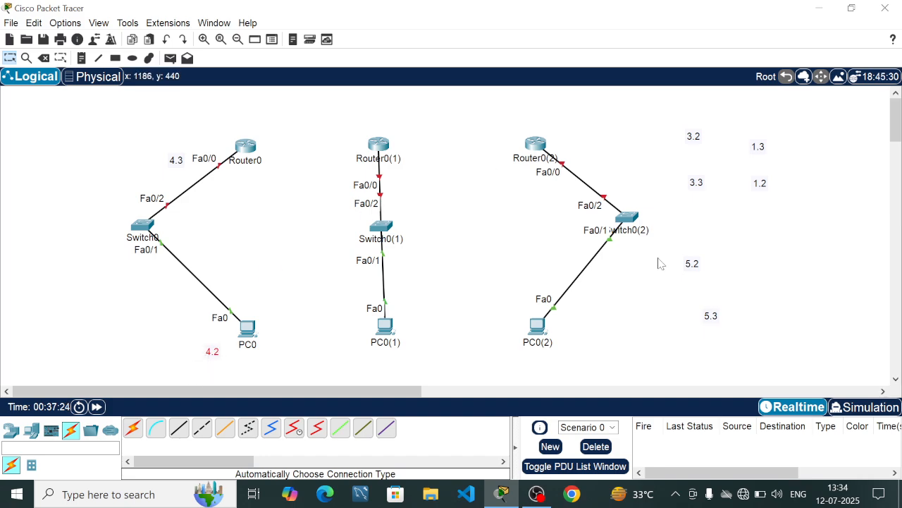
drag(696, 184, 406, 130)
drag(694, 139, 501, 131)
Move note 1.3 beside Router0(1)'s Fa0/0, 1.2 beside PC0(1), 5.2 to Router0(1)'s upper left and 5.3 above Router0
drag(759, 150, 407, 189)
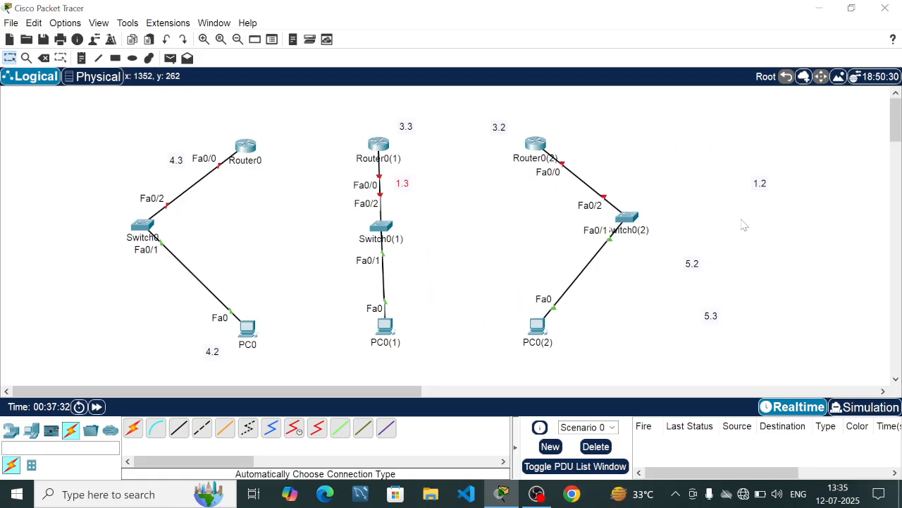
drag(761, 183, 415, 326)
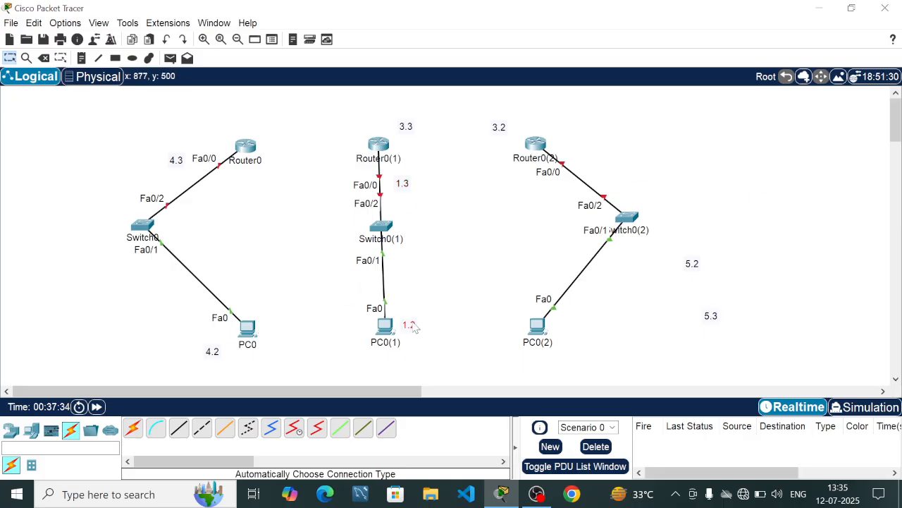
drag(690, 264, 348, 134)
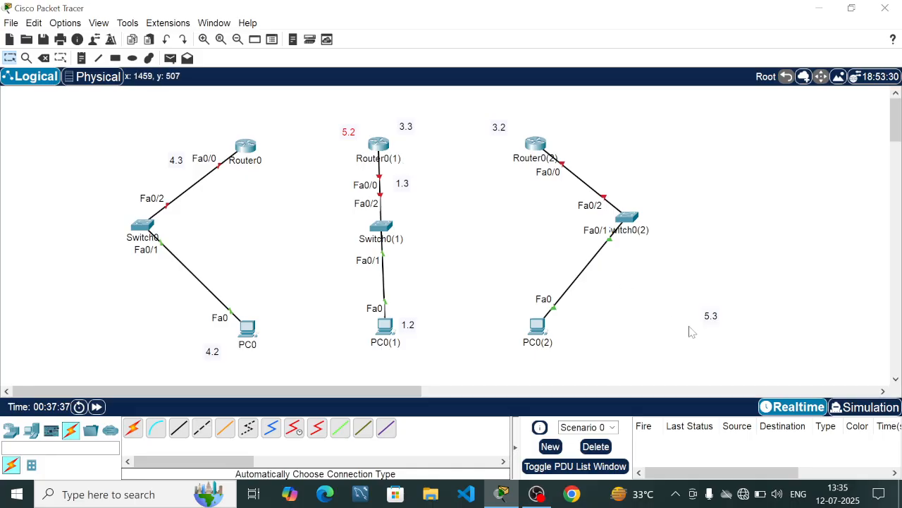
drag(707, 321, 260, 126)
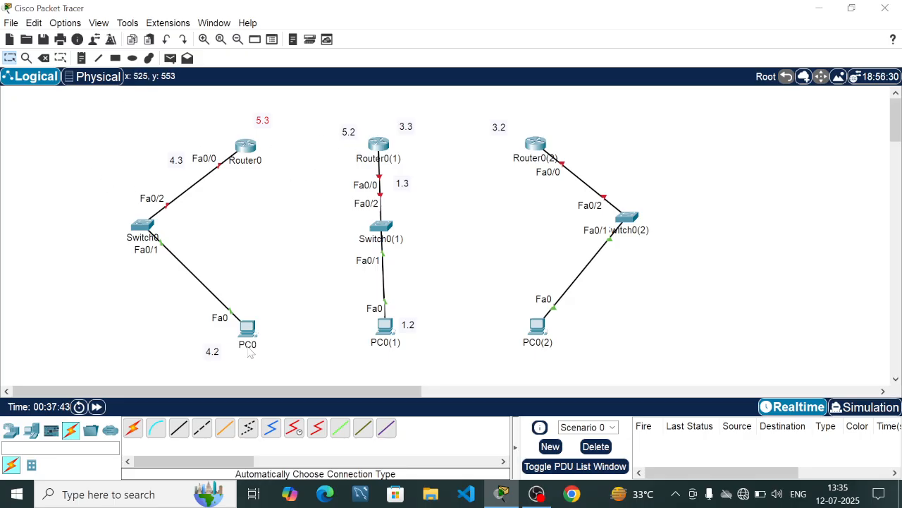
Connect Router0 to Router0(1) using the automatic connection type
click(132, 428)
click(246, 145)
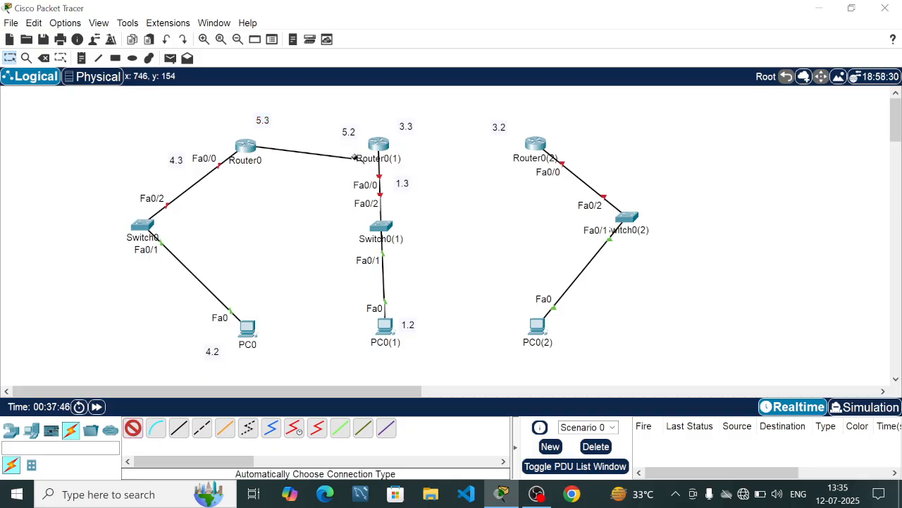
click(378, 148)
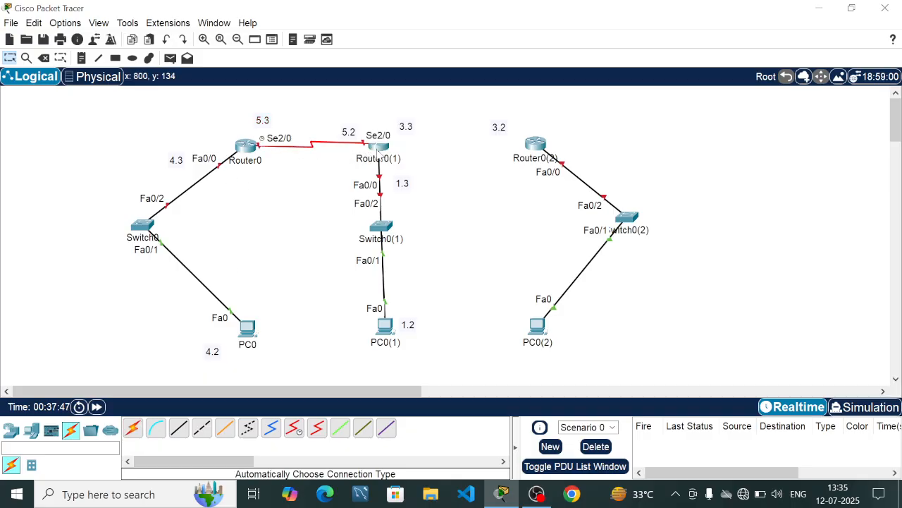
Connect Router0(1) to Router0(2) using the automatic connection type
click(132, 428)
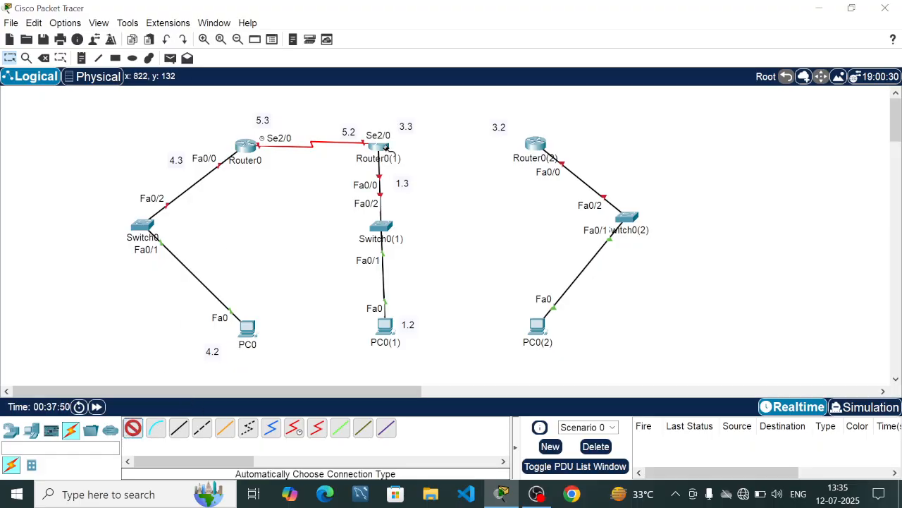
click(385, 148)
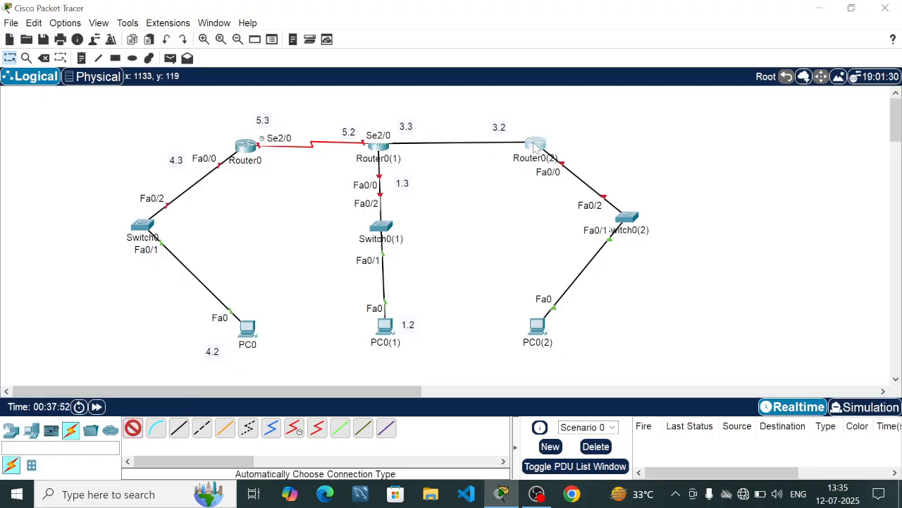
click(536, 145)
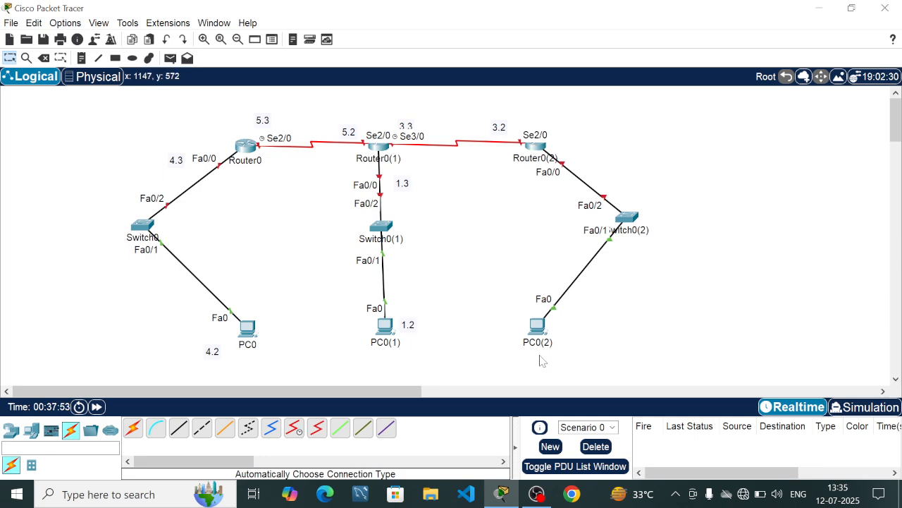
Add the text notes "6.2" and "6.3" in the empty area beside the third network and leave note mode
mouse_move(540, 360)
key(n)
click(744, 161)
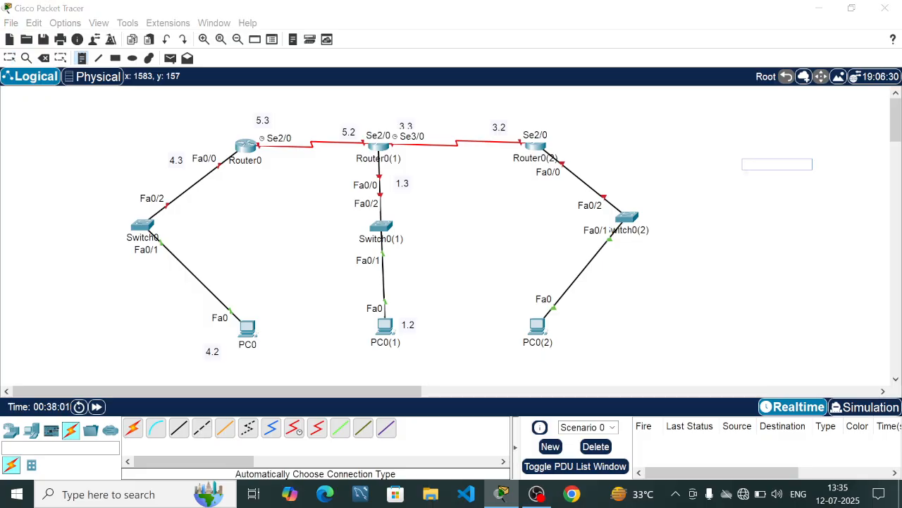
text(6.2)
click(753, 212)
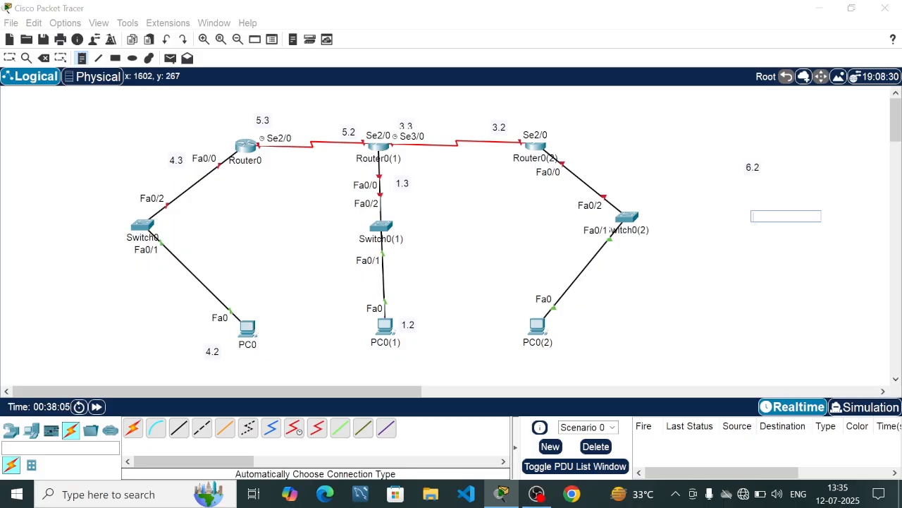
text(6.3)
key(Escape)
Move note 6.3 beside Router0(2), note 6.2 beside PC0(2), and note 3.3 clear of Router0(1)'s Se3/0 label
drag(760, 224, 460, 234)
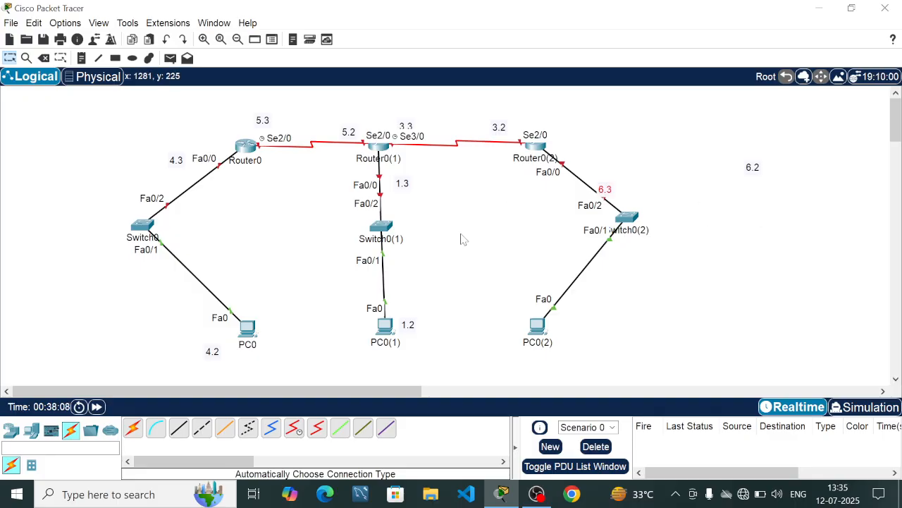
drag(604, 189, 573, 148)
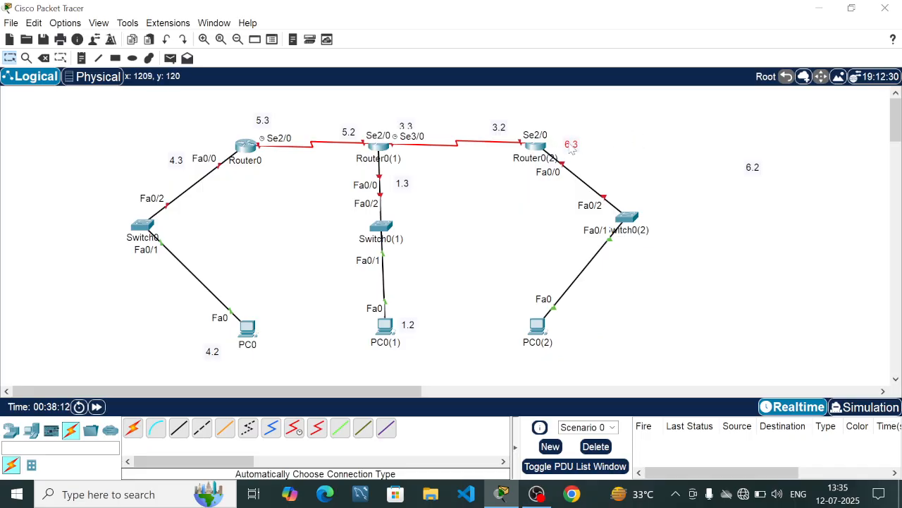
click(570, 146)
click(651, 198)
drag(572, 146, 580, 343)
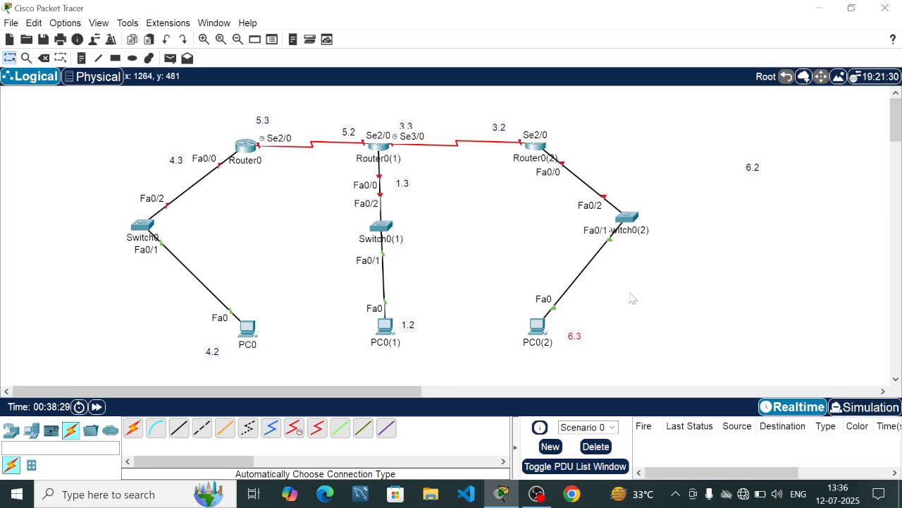
drag(753, 168, 744, 172)
drag(621, 267, 580, 150)
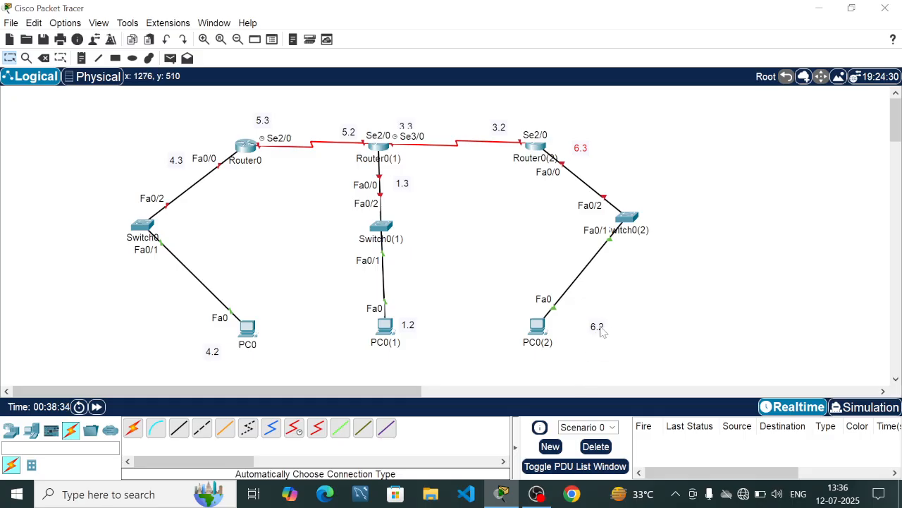
drag(602, 332, 581, 342)
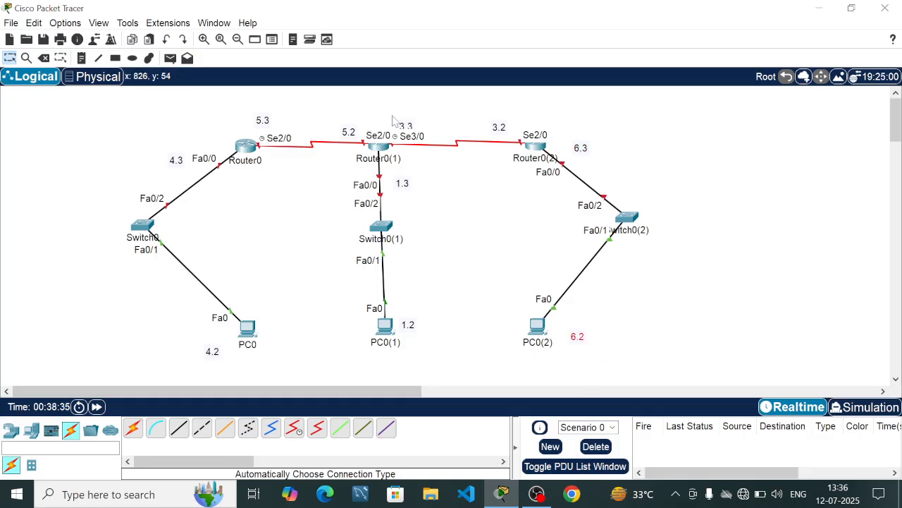
drag(409, 129, 425, 122)
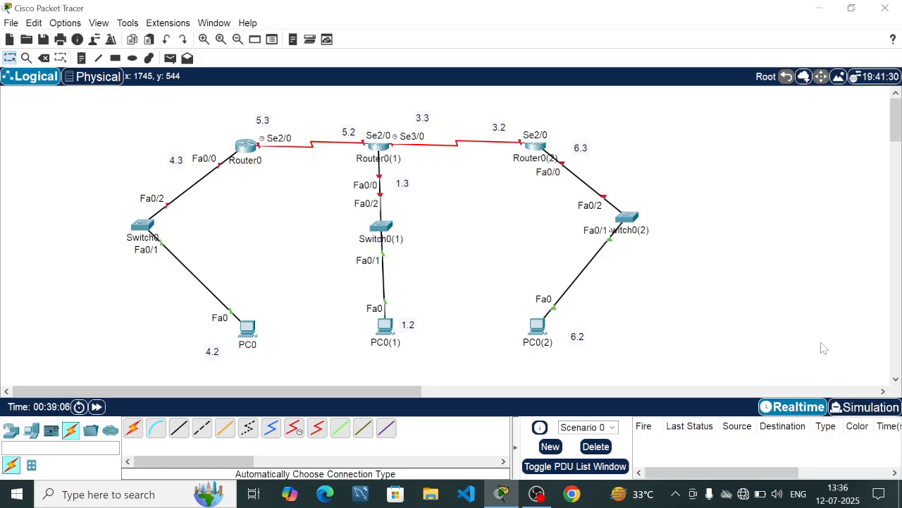
Give PC0 the static IPv4 address 192.168.4.2 with subnet mask 255.255.255.0
click(247, 328)
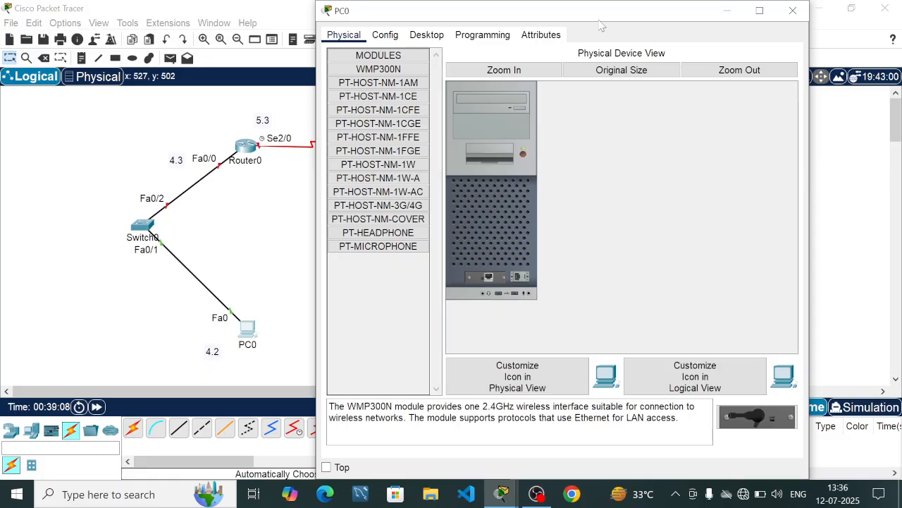
click(425, 35)
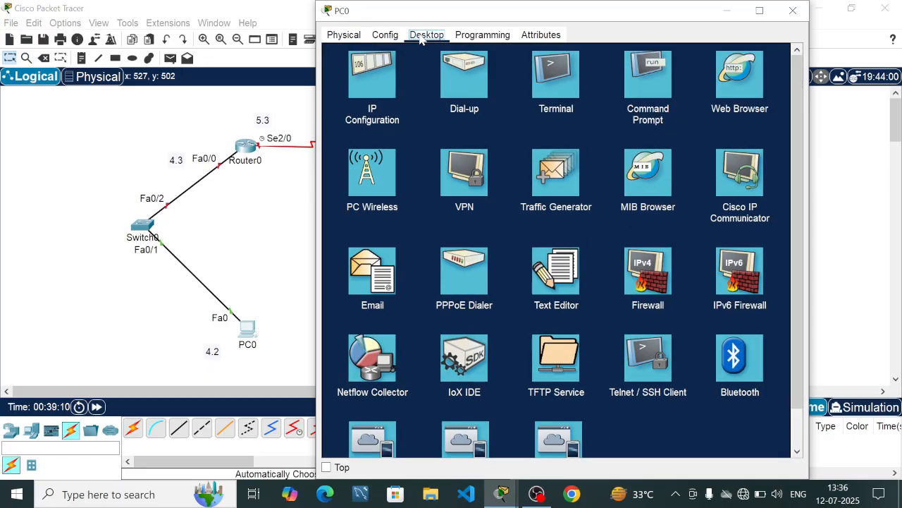
click(357, 76)
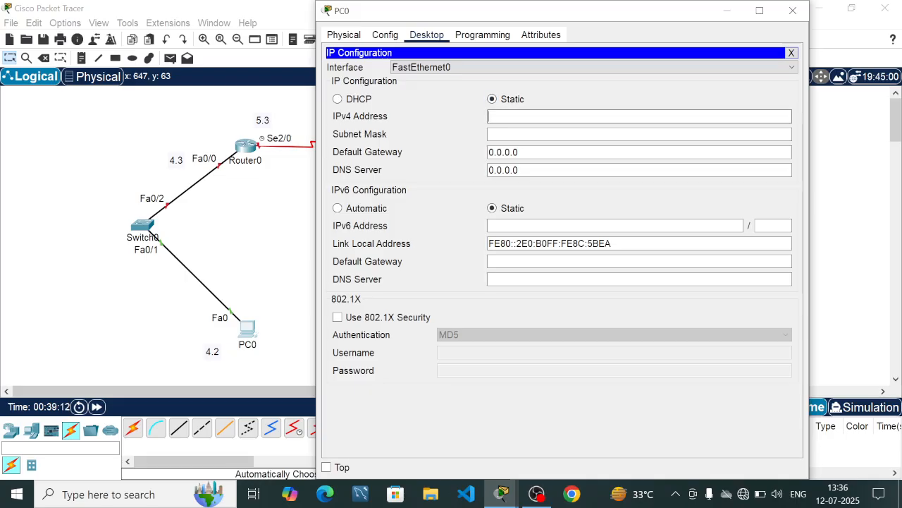
text(192.168.4.2)
key(Tab)
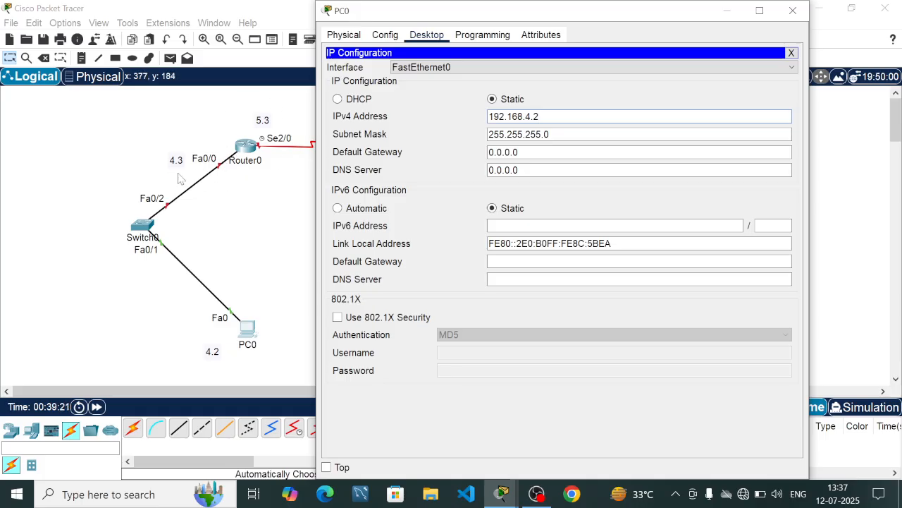
Copy PC0's IPv4 address 192.168.4.2 into its default gateway and put the PC0 window away
click(539, 117)
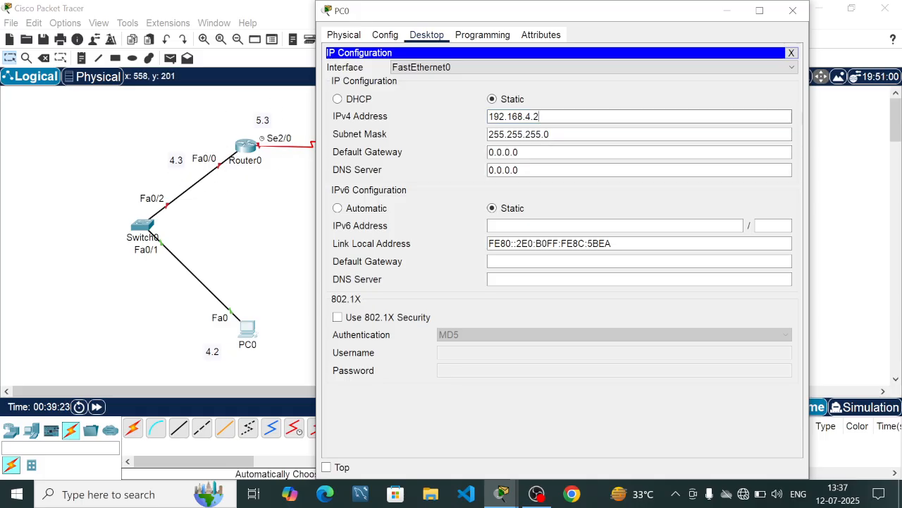
drag(539, 116, 447, 117)
key(ctrl+c)
drag(520, 152, 486, 152)
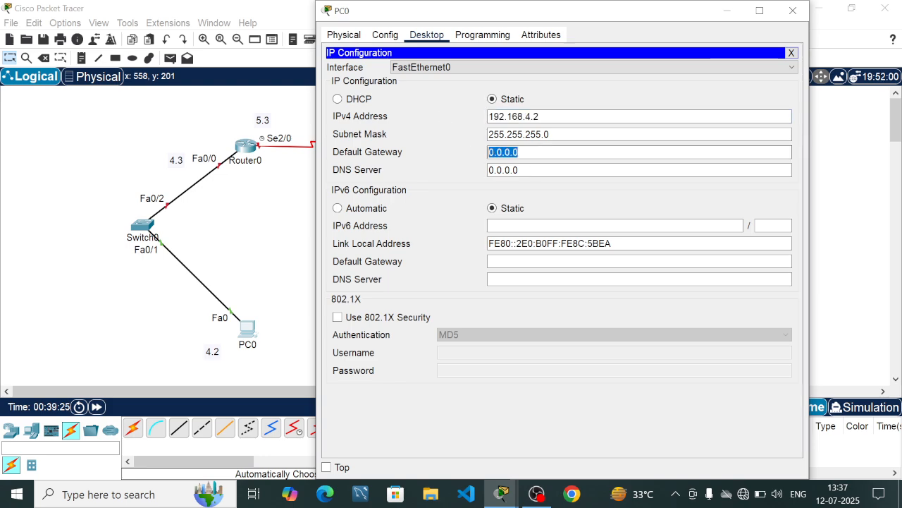
key(ctrl+v)
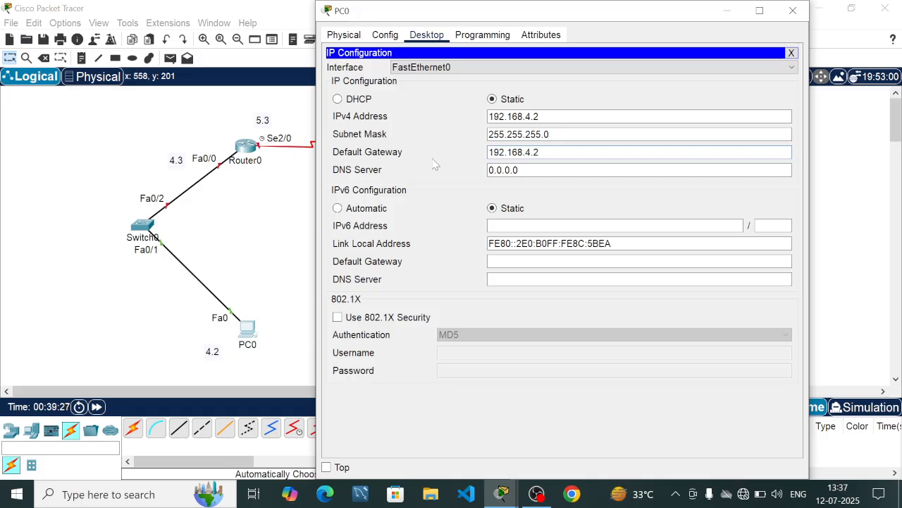
click(731, 14)
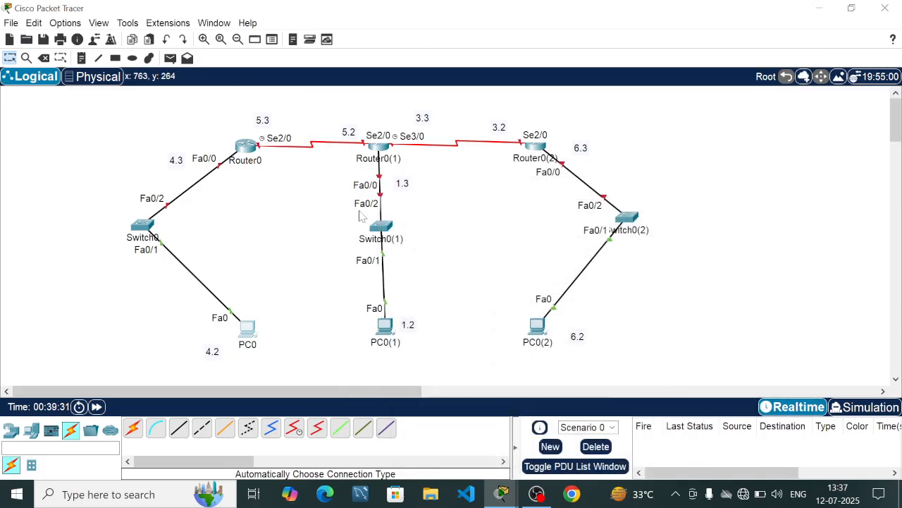
Give PC0(1) the static IPv4 address 192.168.1.2 with subnet mask 255.255.255.0
click(385, 332)
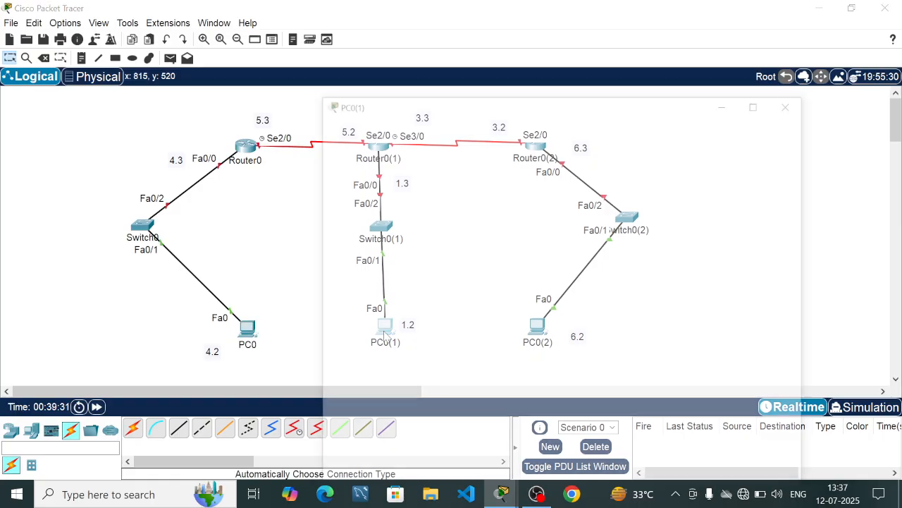
click(432, 35)
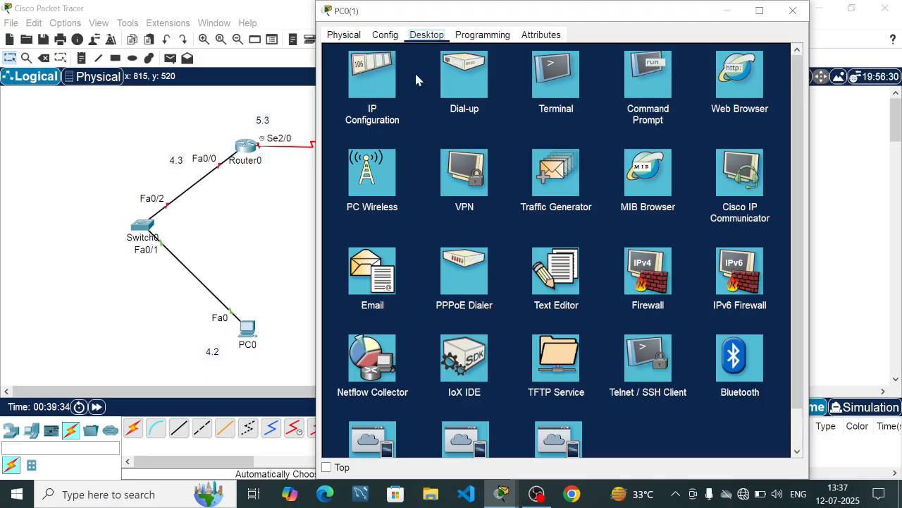
click(365, 83)
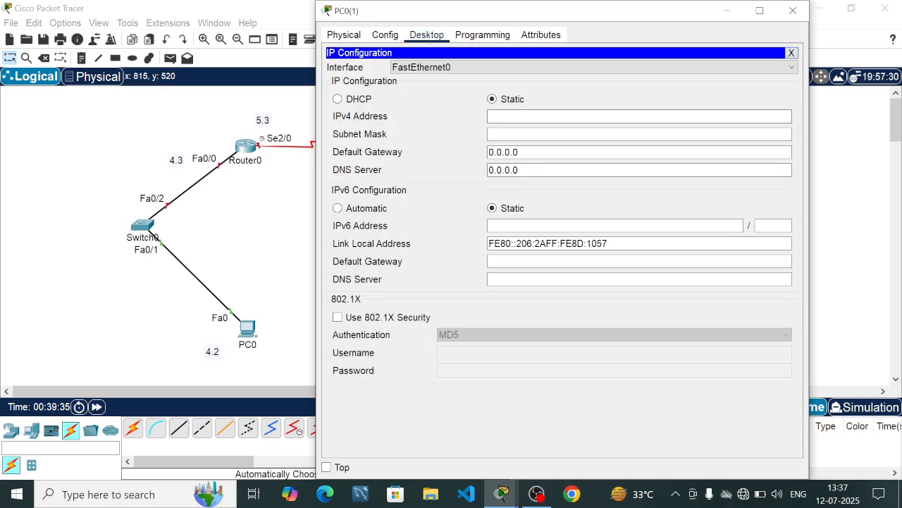
text(192.168.4.2)
key(Tab)
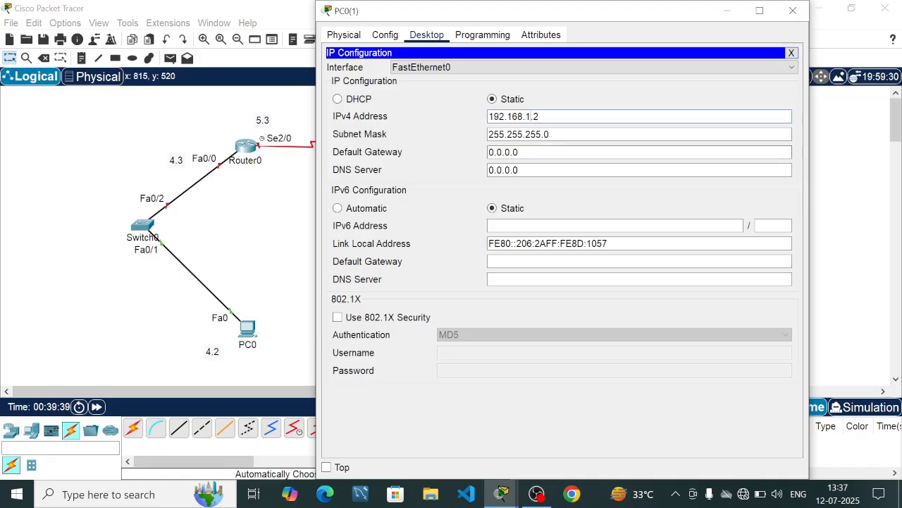
Set PC0(1)'s default gateway to 192.168.1.3 and close its window
key(Tab)
text(192.168.4.2)
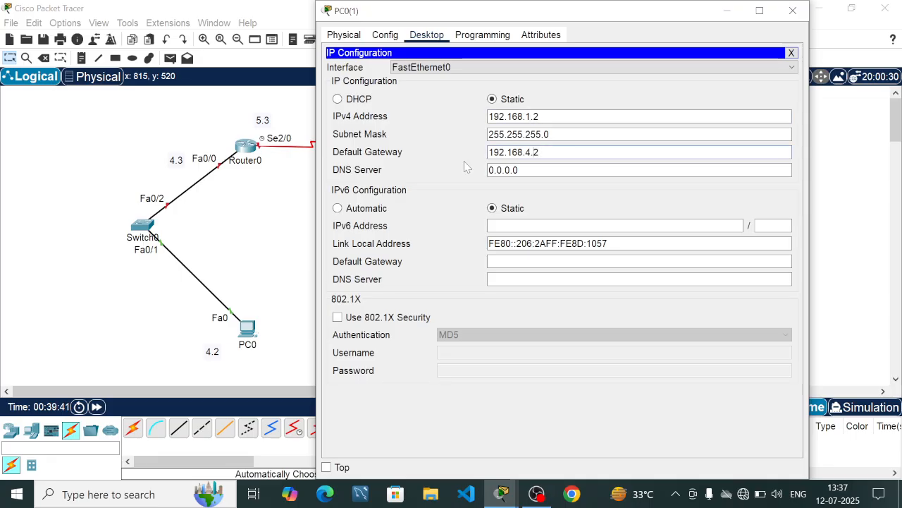
key(BackSpace)
key(BackSpace)
key(BackSpace)
text(1.2)
key(BackSpace)
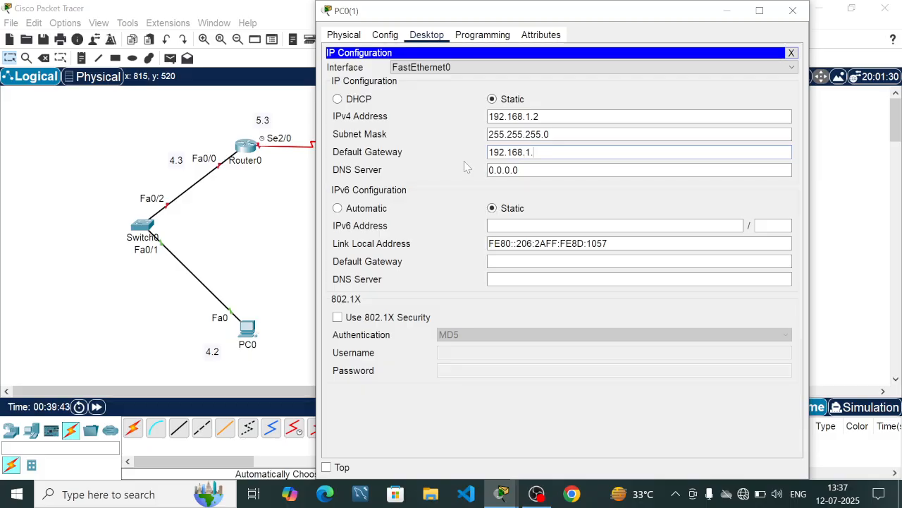
text(3)
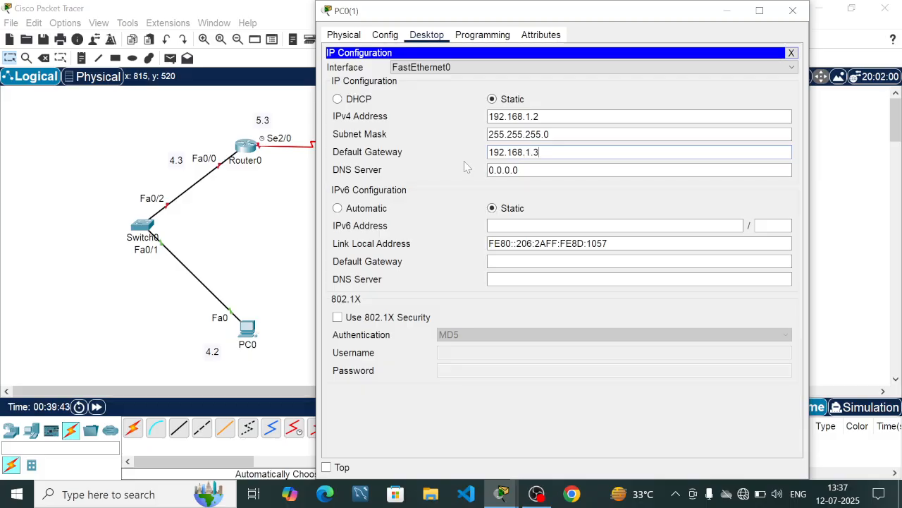
click(793, 11)
Give PC0(2) the static IPv4 address 192.168.6.2 with subnet mask 255.255.255.0, keeping its address notes in view
click(538, 332)
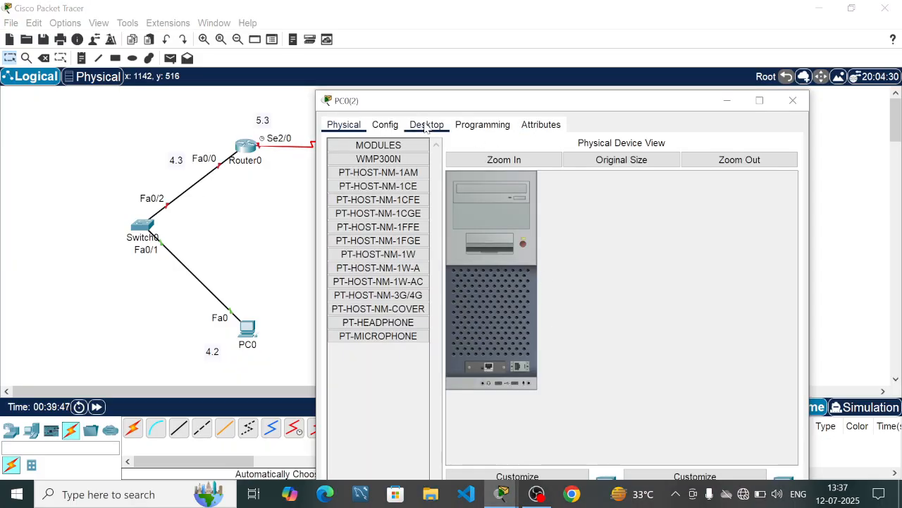
click(427, 124)
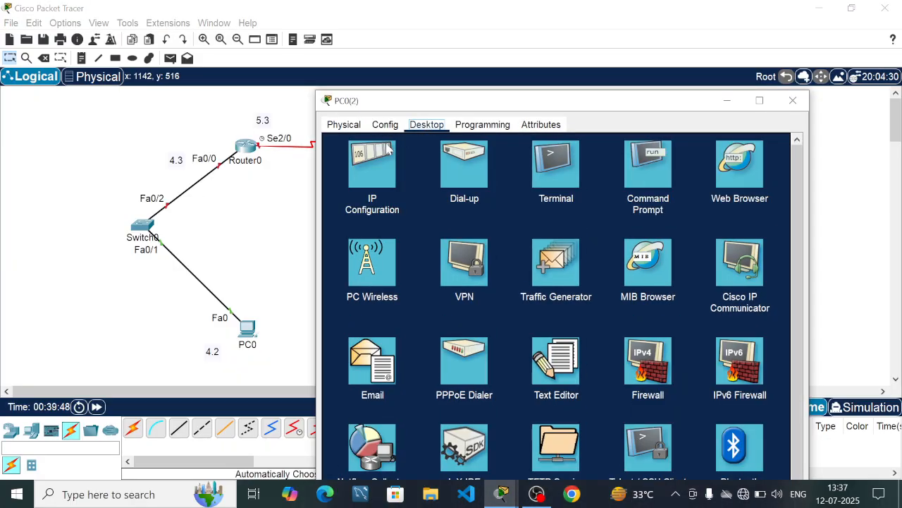
click(389, 146)
drag(559, 102, 258, 88)
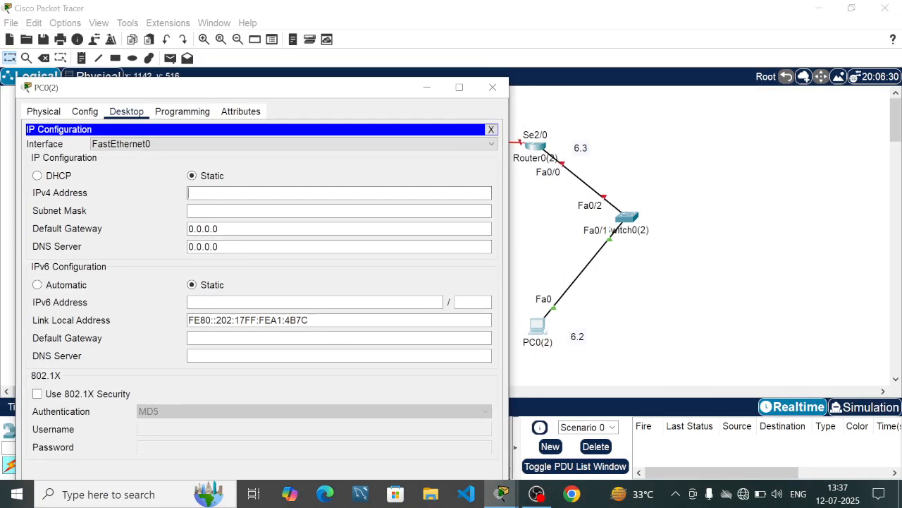
text(192.168.4.2)
key(BackSpace)
text(6)
key(Return)
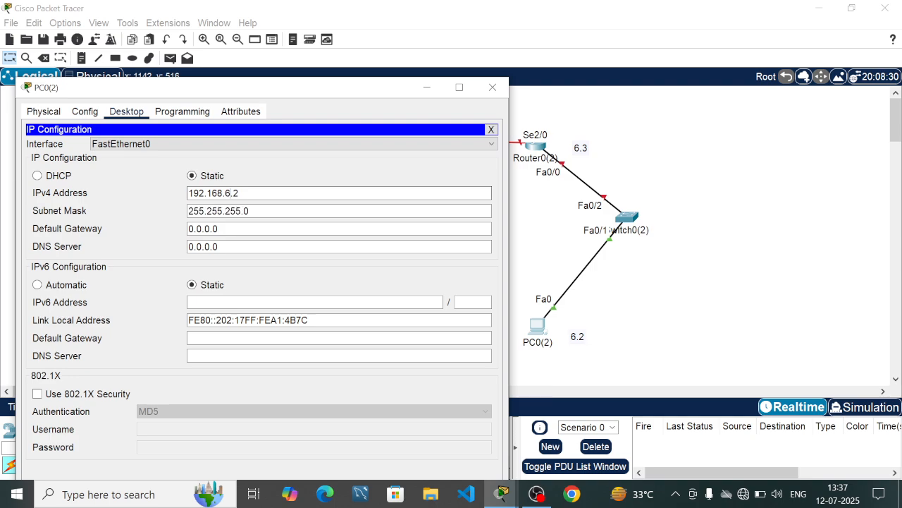
Set PC0(2)'s default gateway to 192.168.6.3 and close its window
drag(219, 229, 170, 234)
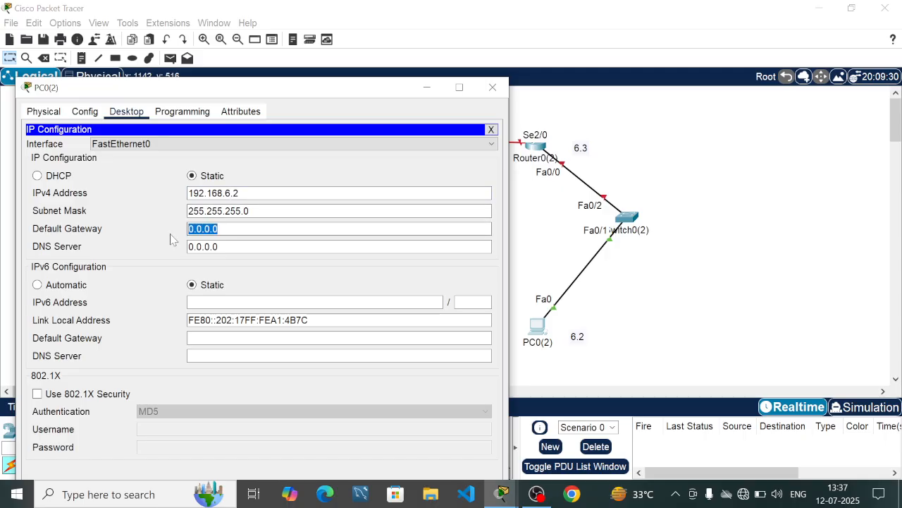
text(192.168.4.2)
key(BackSpace)
key(BackSpace)
key(BackSpace)
text(6.2)
key(BackSpace)
text(3)
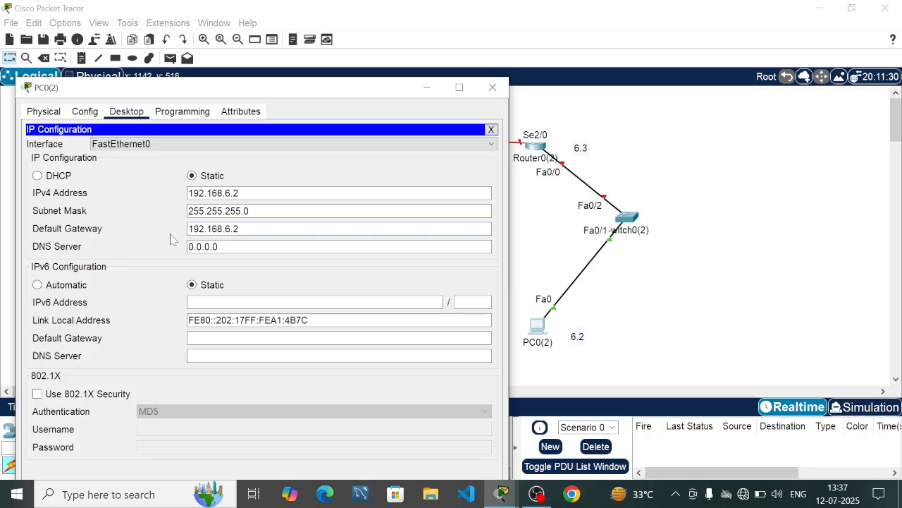
click(493, 87)
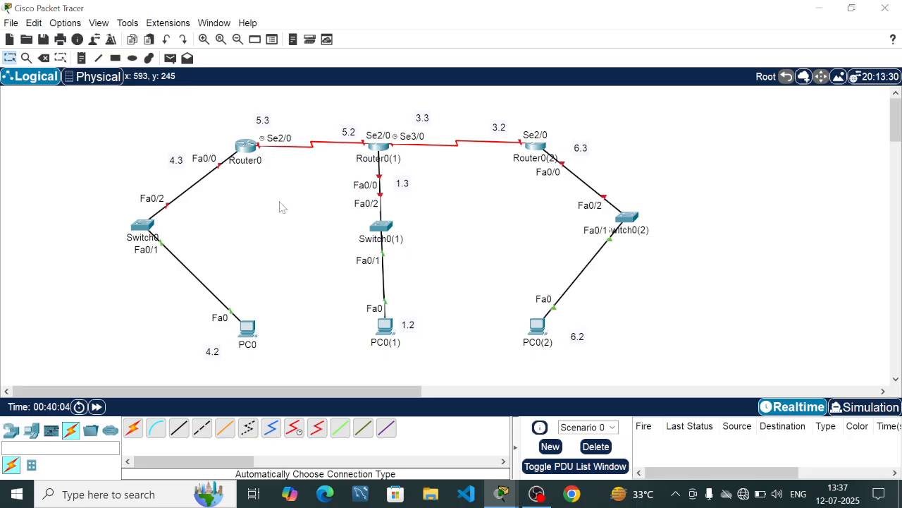
click(250, 149)
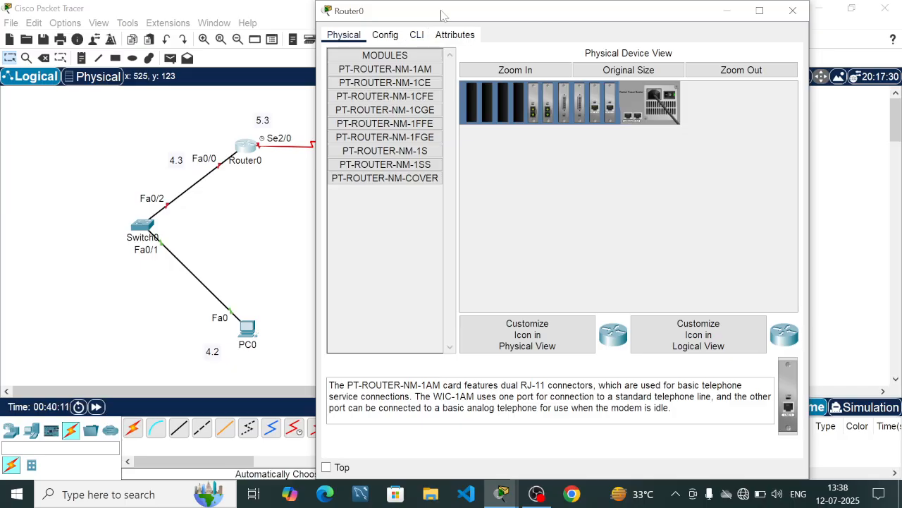
drag(442, 15, 543, 95)
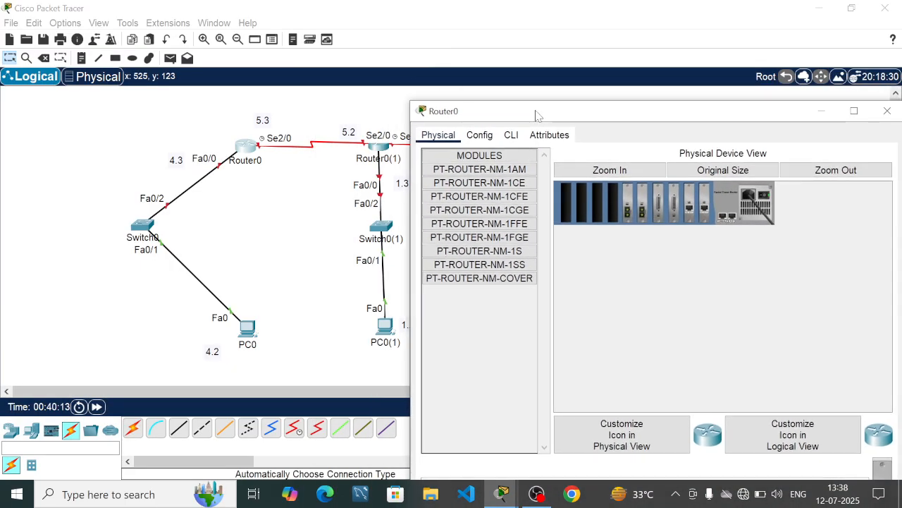
drag(517, 115, 471, 111)
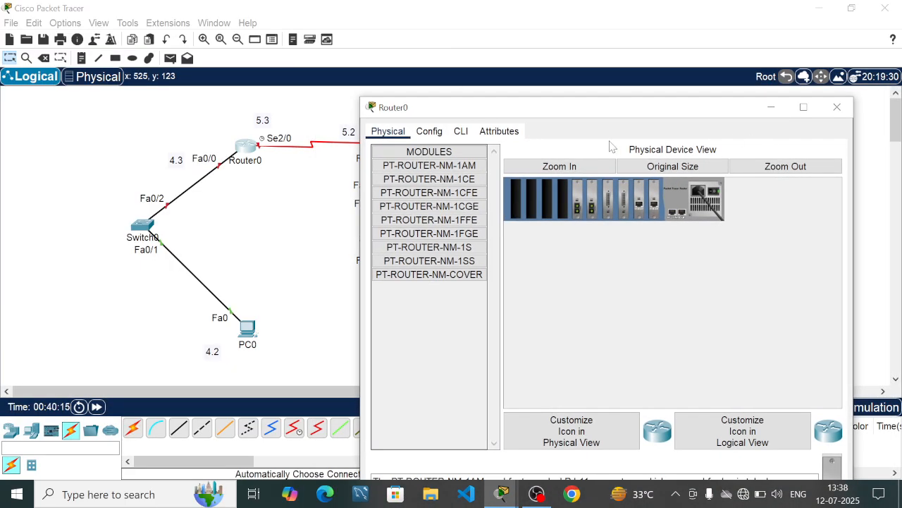
click(773, 108)
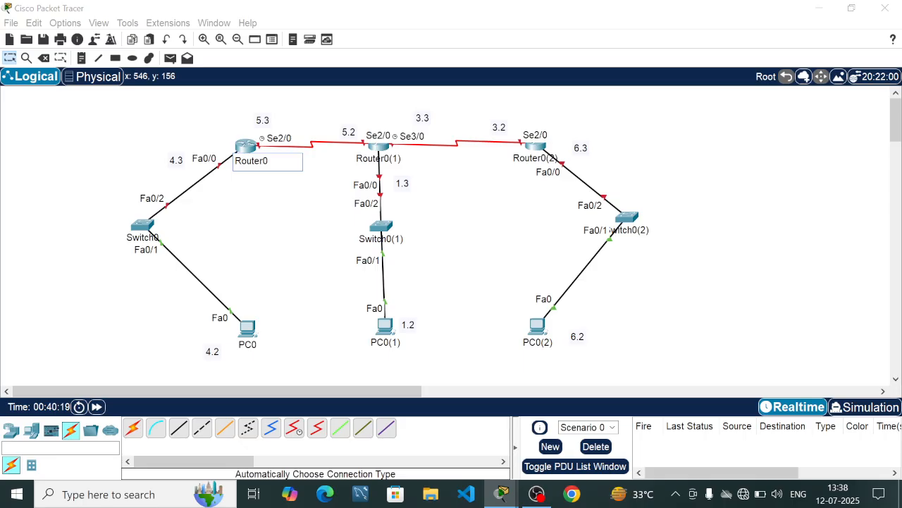
Rename Router0 as Router1 and Router0(1) as Router-2 in the topology
click(274, 204)
click(391, 161)
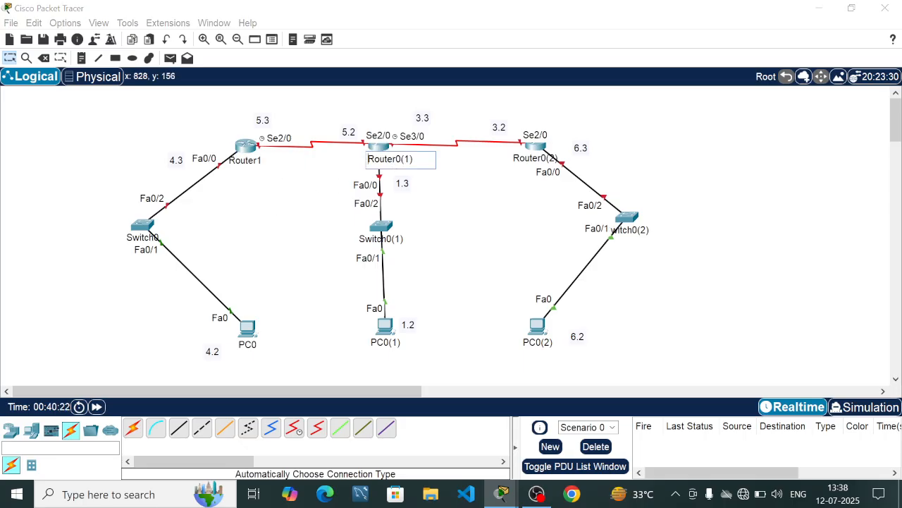
key(BackSpace)
key(BackSpace)
key(BackSpace)
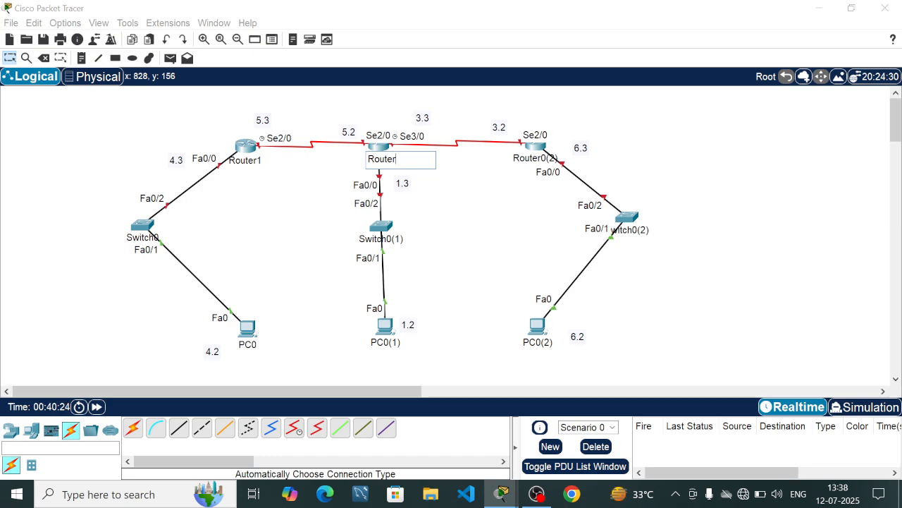
click(438, 183)
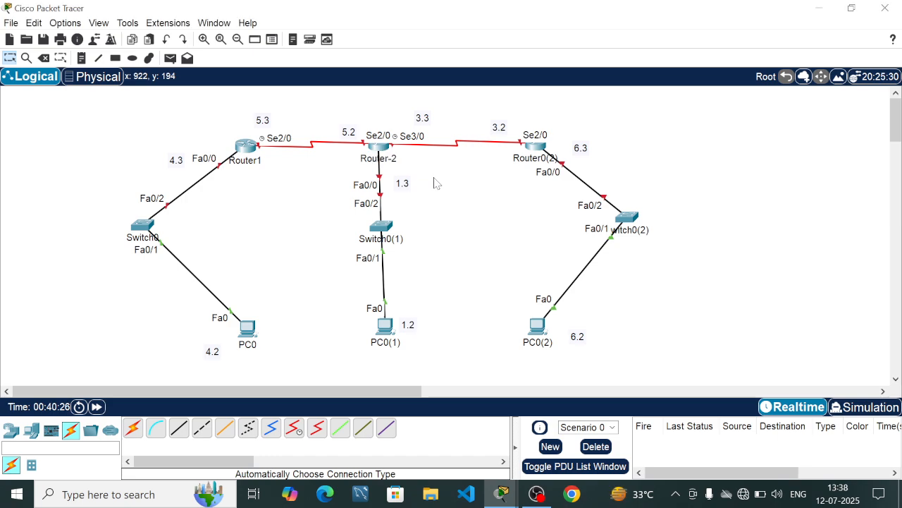
Rename Router0(2) as Router-3 in the topology
click(550, 159)
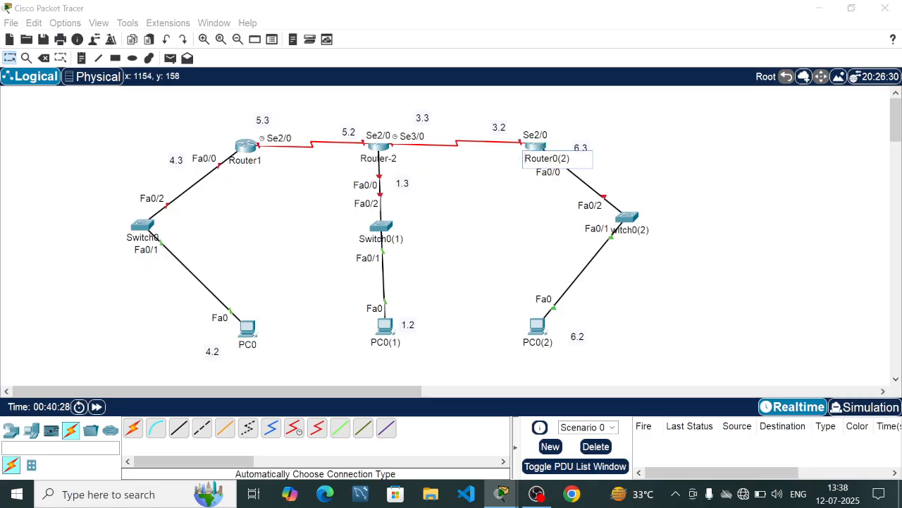
key(BackSpace)
key(BackSpace)
key(BackSpace)
key(BackSpace)
text(-3)
click(703, 170)
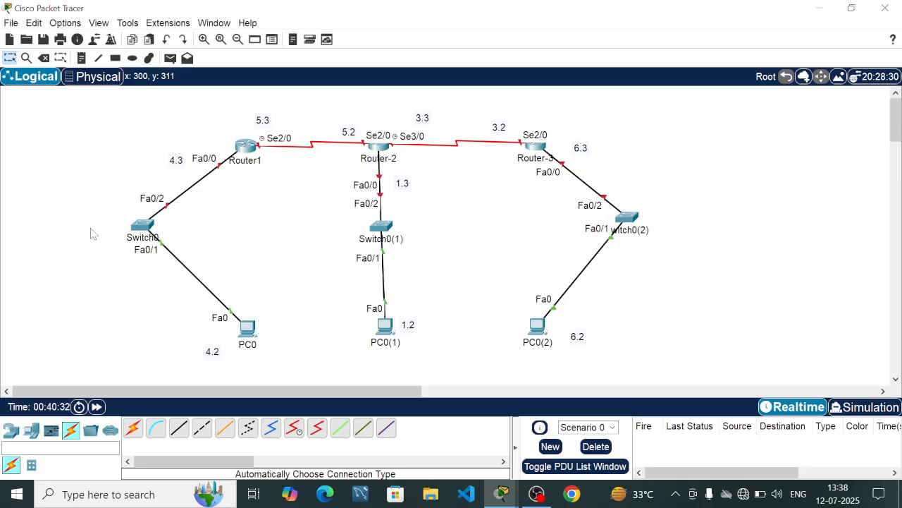
Open Router1's FastEthernet0/0 interface configuration, ready for entering the IPv4 address
double_click(248, 148)
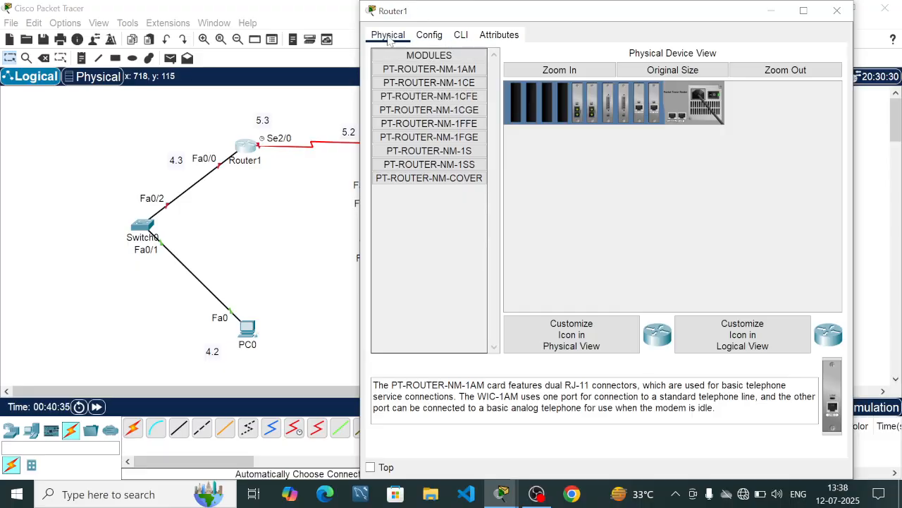
click(432, 37)
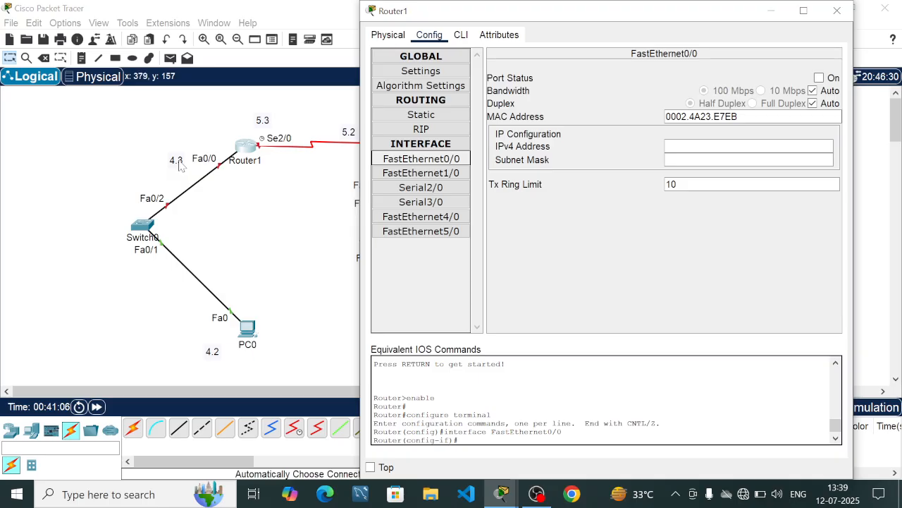
click(695, 145)
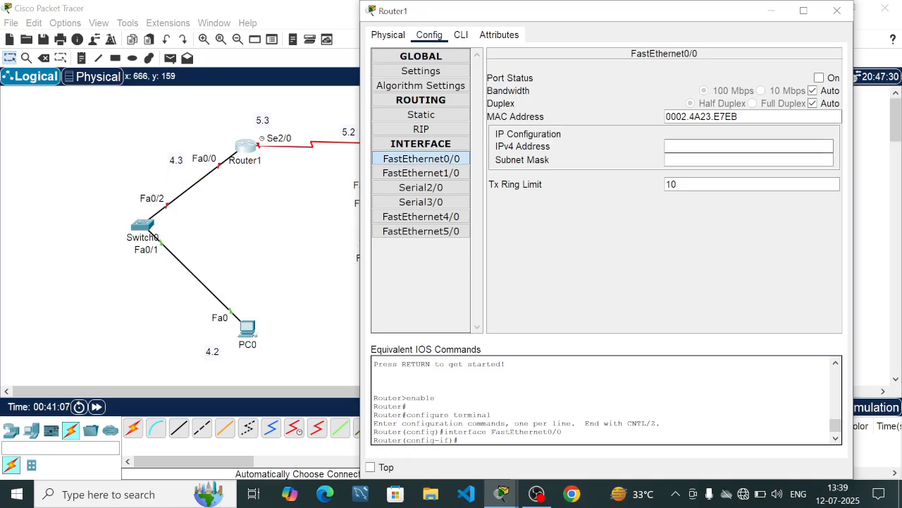
text(293,.268)
key(BackSpace)
key(BackSpace)
key(BackSpace)
key(BackSpace)
key(BackSpace)
key(BackSpace)
text(293.2)
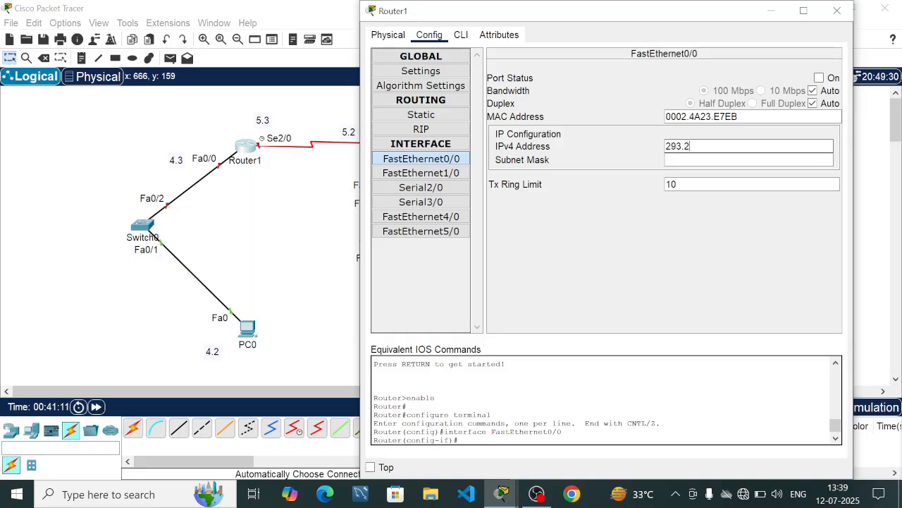
text(68)
key(BackSpace)
key(BackSpace)
key(BackSpace)
key(BackSpace)
key(BackSpace)
key(BackSpace)
key(BackSpace)
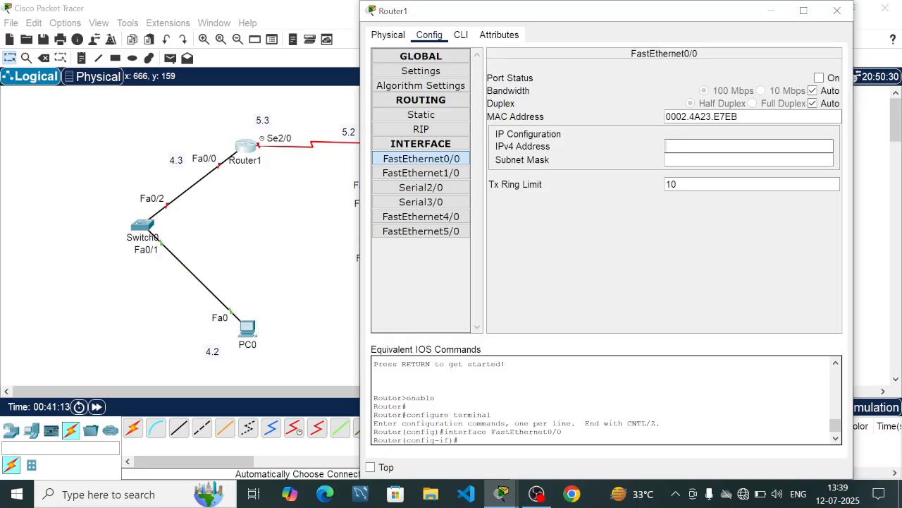
Give Router1's FastEthernet0/0 the IPv4 address 192.168.4.3 with subnet mask 255.255.255.0 and turn the port on
text(192.168.4.3)
key(Tab)
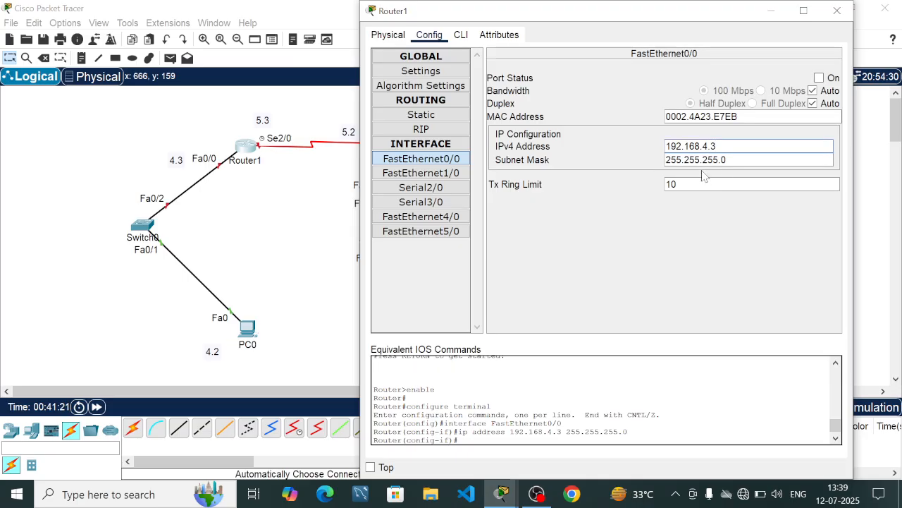
click(820, 78)
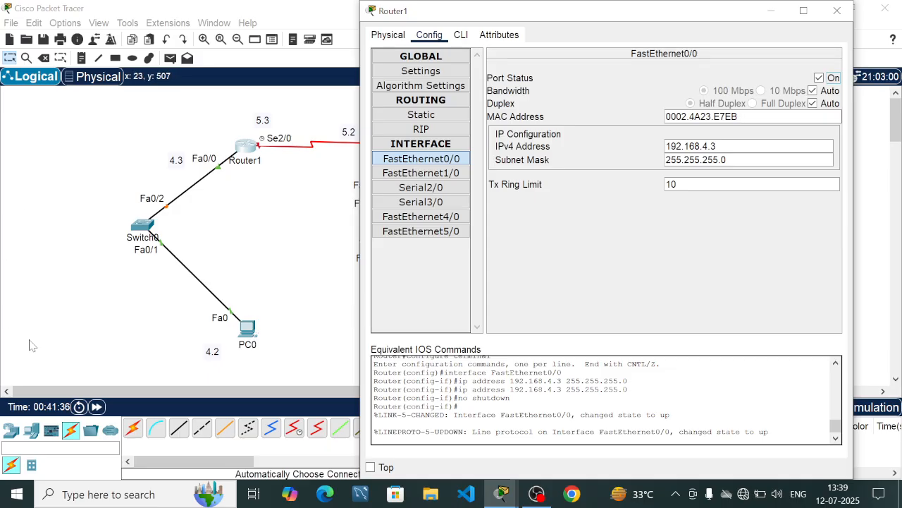
Give Router1's Serial2/0 the address 192.168.5.3 with mask 255.255.255.0, turn the port on and minimize the router's window
click(417, 191)
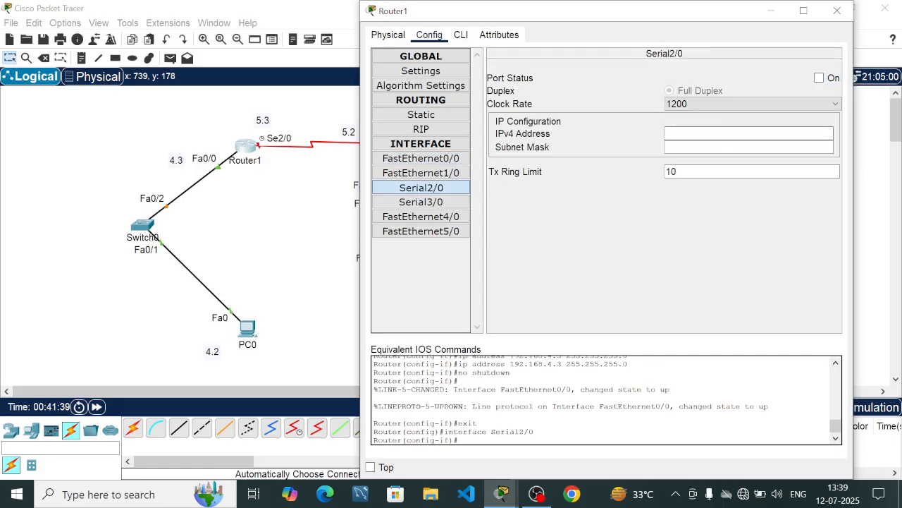
text(192.168.5.3)
key(Tab)
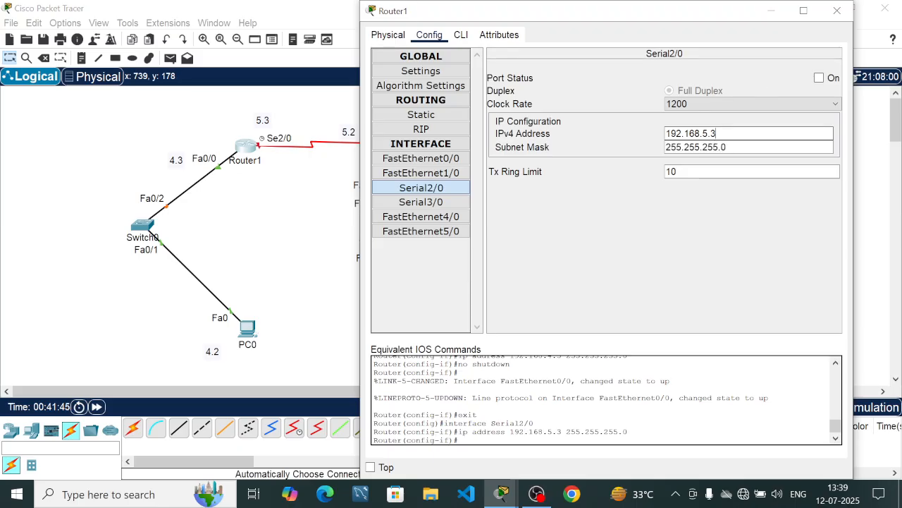
click(820, 78)
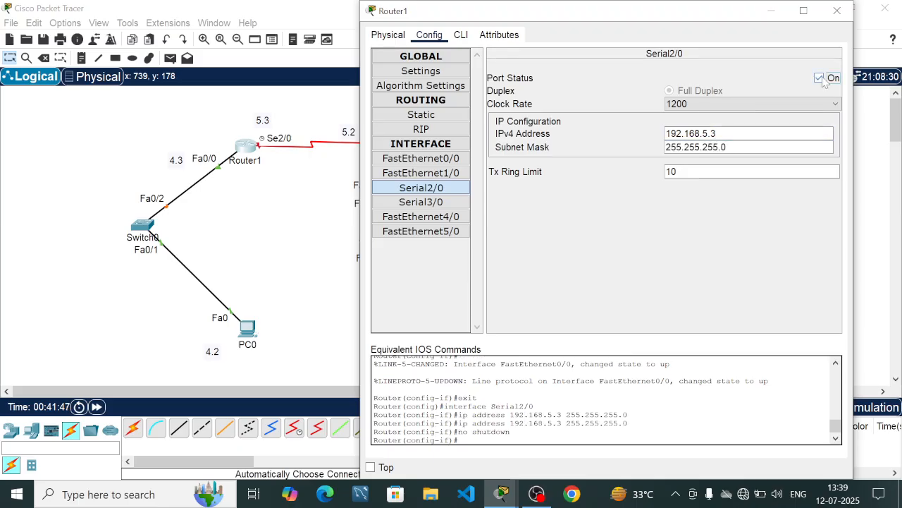
click(771, 11)
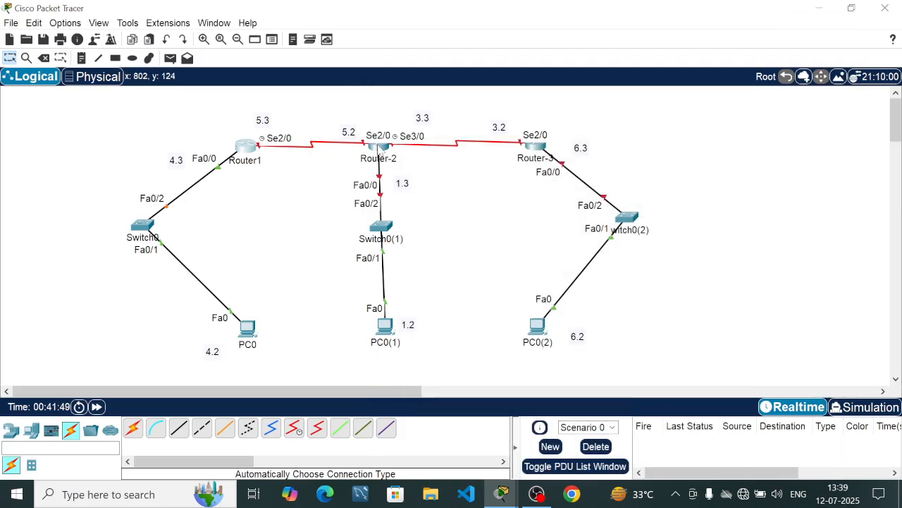
Give Router-2's FastEthernet0/0 the IPv4 address 192.168.1.3 with subnet mask 255.255.255.0 and turn the port on
click(378, 145)
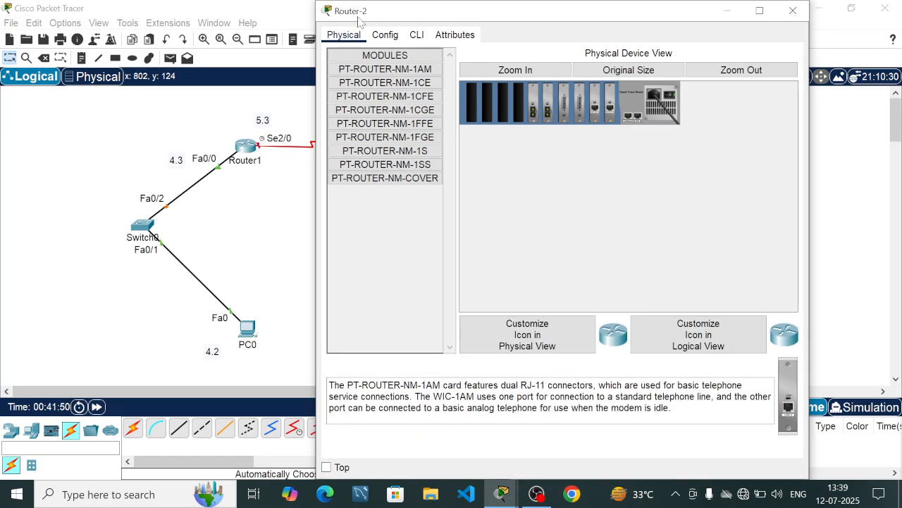
click(385, 35)
drag(446, 11, 622, 45)
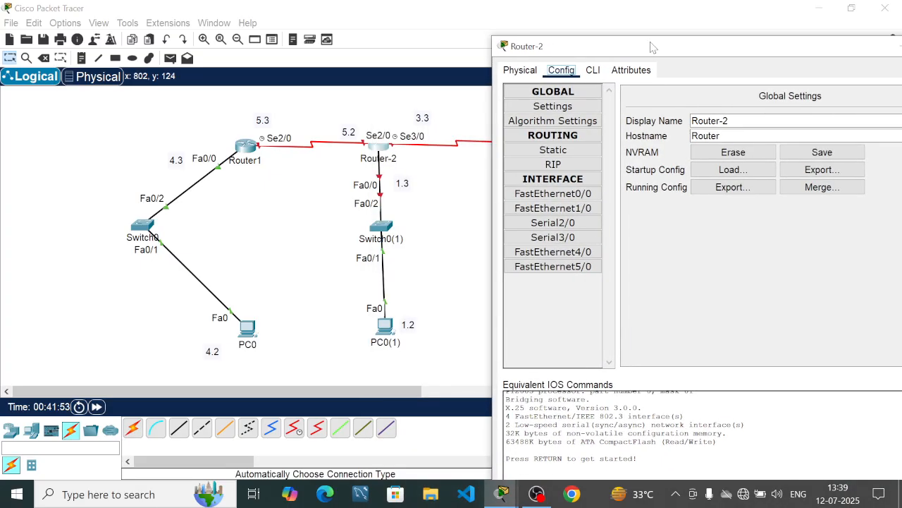
click(573, 197)
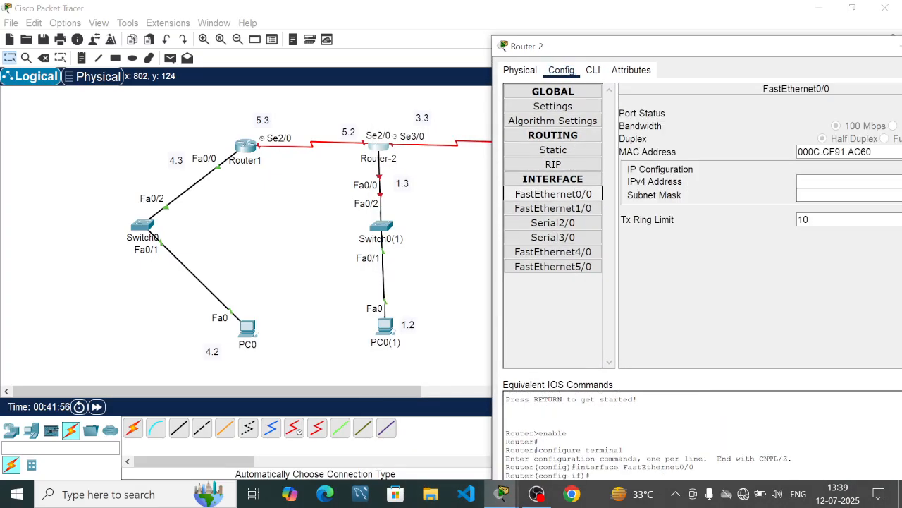
click(849, 181)
text(192.168.1.3)
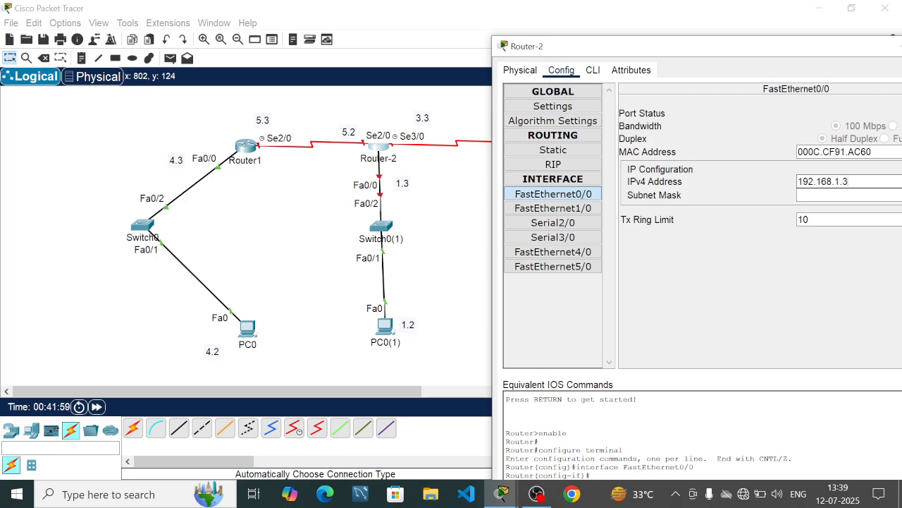
key(Return)
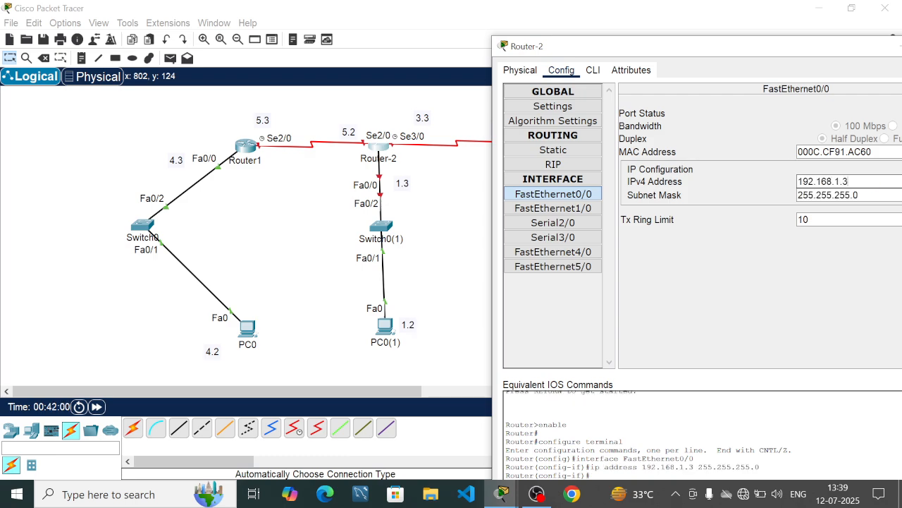
drag(839, 47, 746, 64)
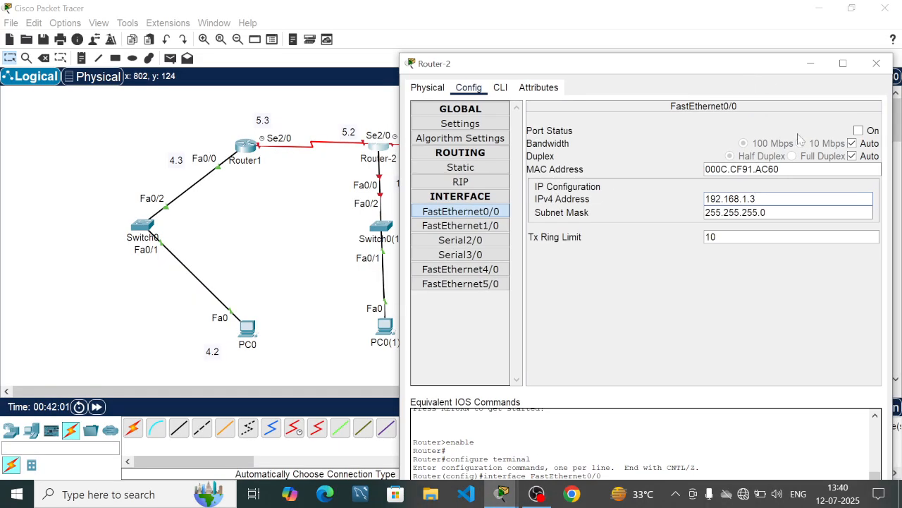
click(859, 131)
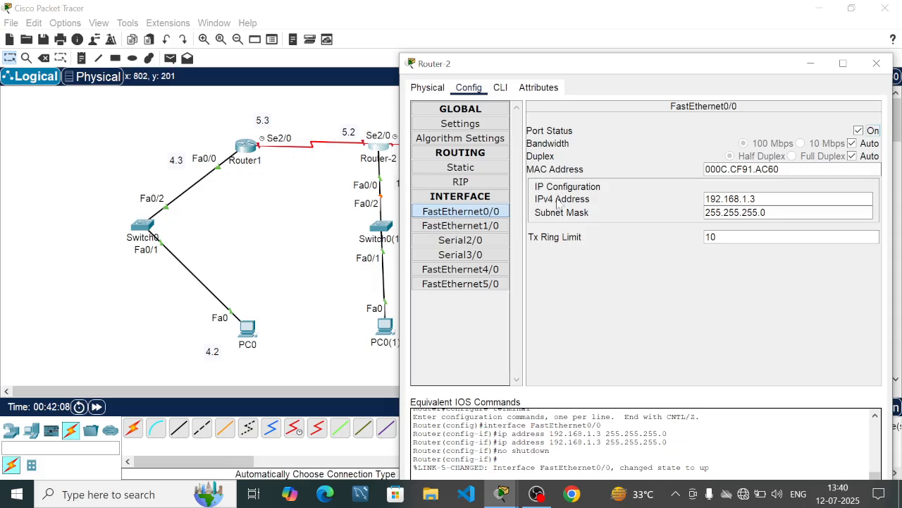
Give Router-2's Serial2/0 the IPv4 address 192.168.5.2 with subnet mask 255.255.255.0 and turn the port on
click(484, 241)
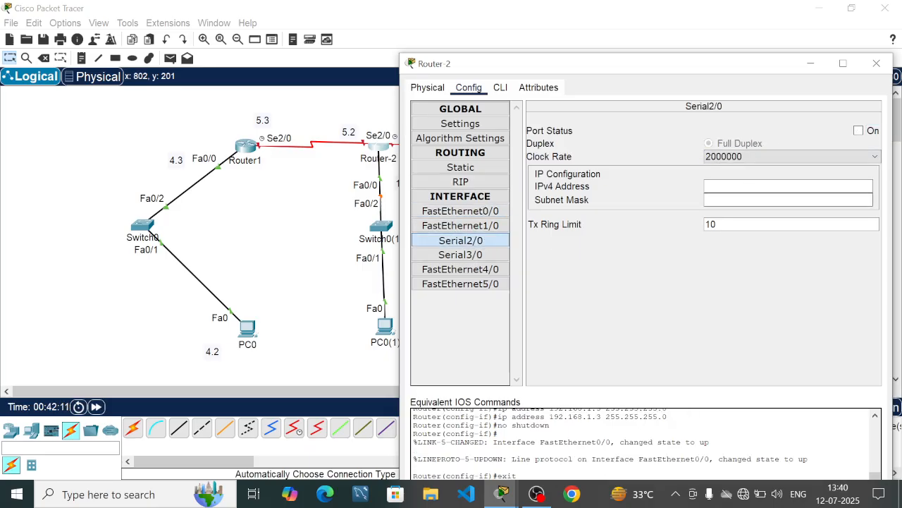
click(776, 186)
text(192.16)
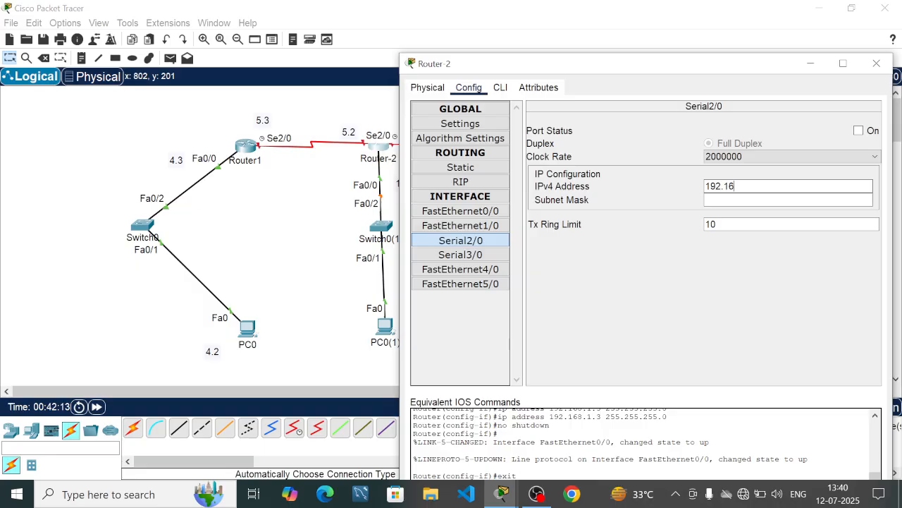
text(85)
key(BackSpace)
key(BackSpace)
key(Return)
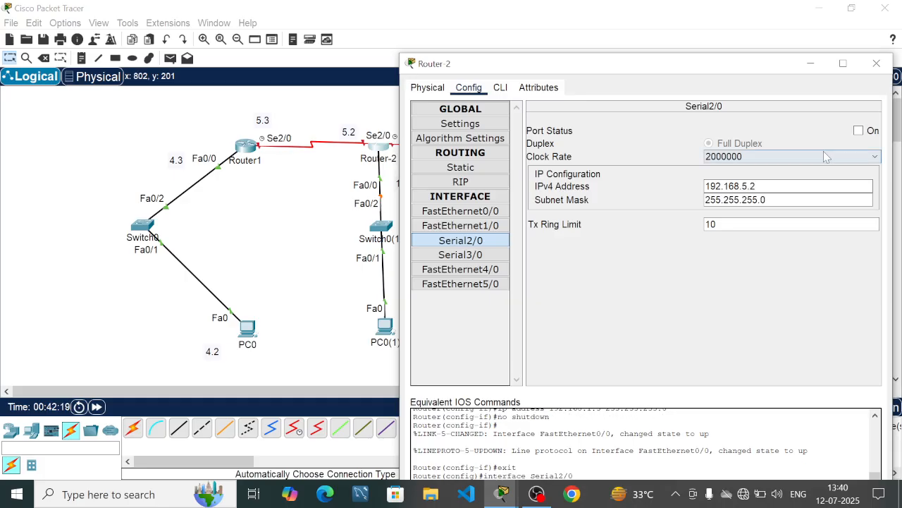
click(859, 132)
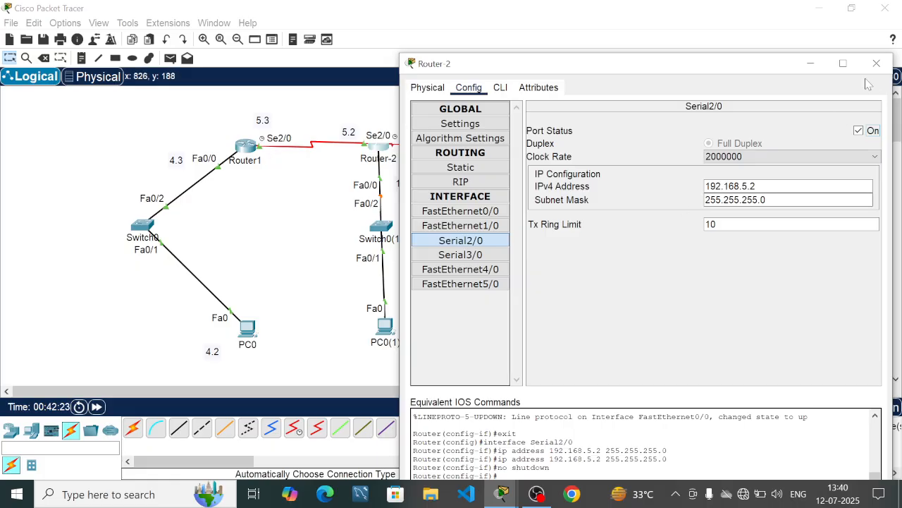
Give Router-2's Serial3/0 the IPv4 address 192.168.3.3 with mask 255.255.255.0, turn the port on and minimize the router's window
click(464, 258)
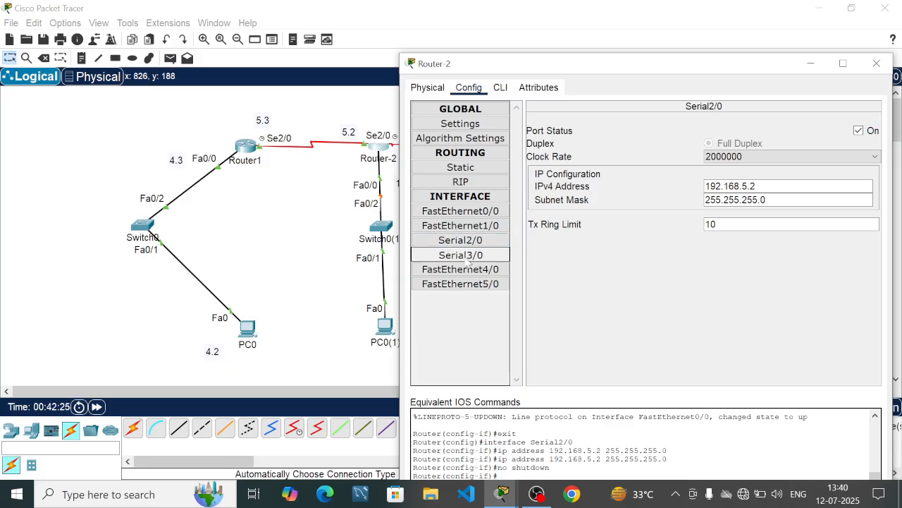
drag(586, 76, 436, 181)
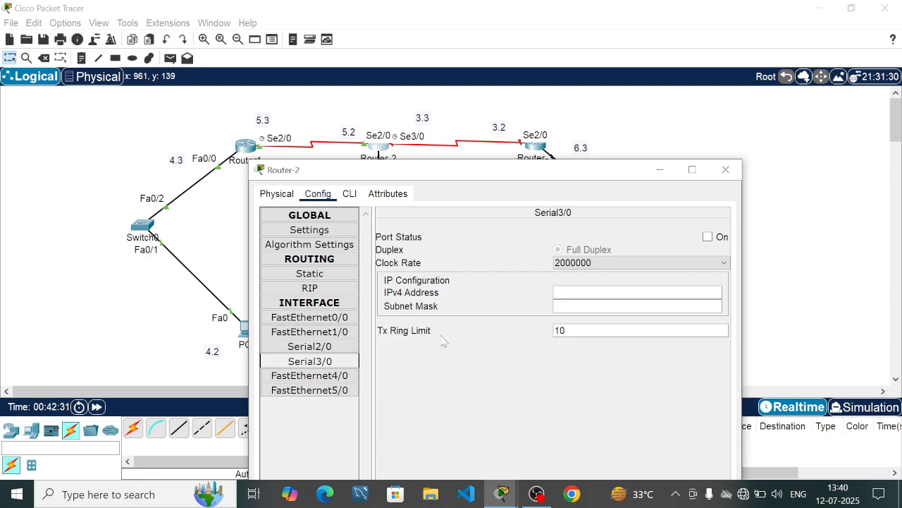
click(580, 292)
text(192.1)
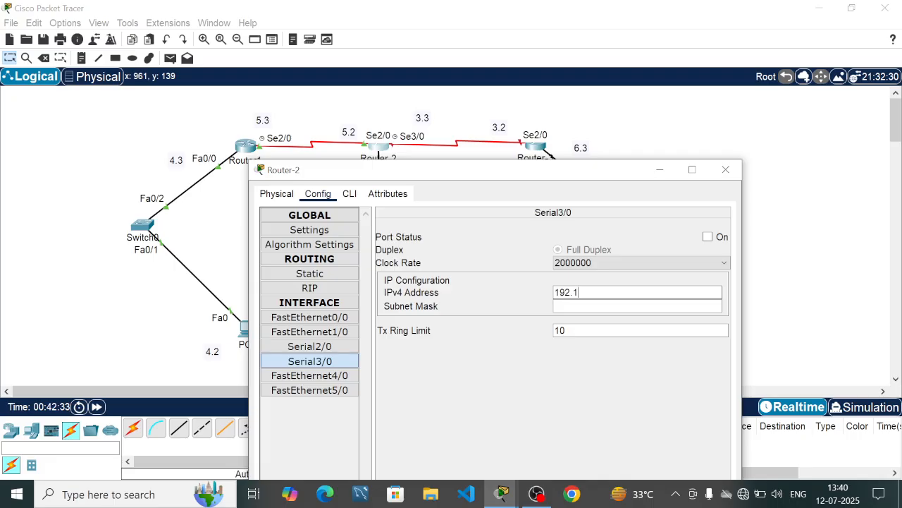
text(68.3.3)
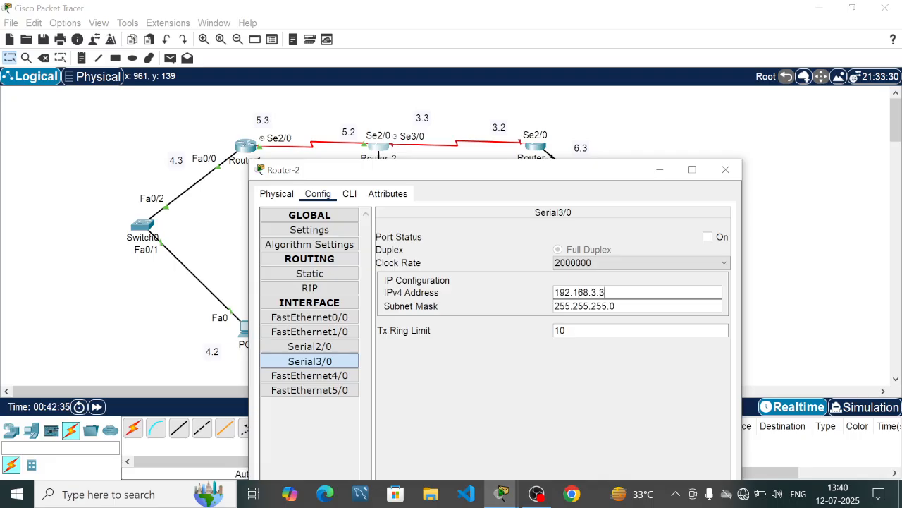
click(709, 238)
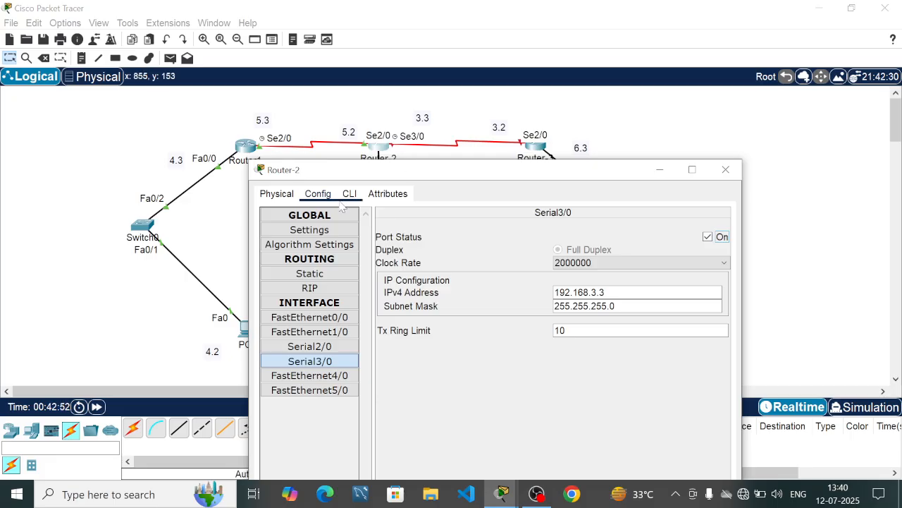
click(316, 350)
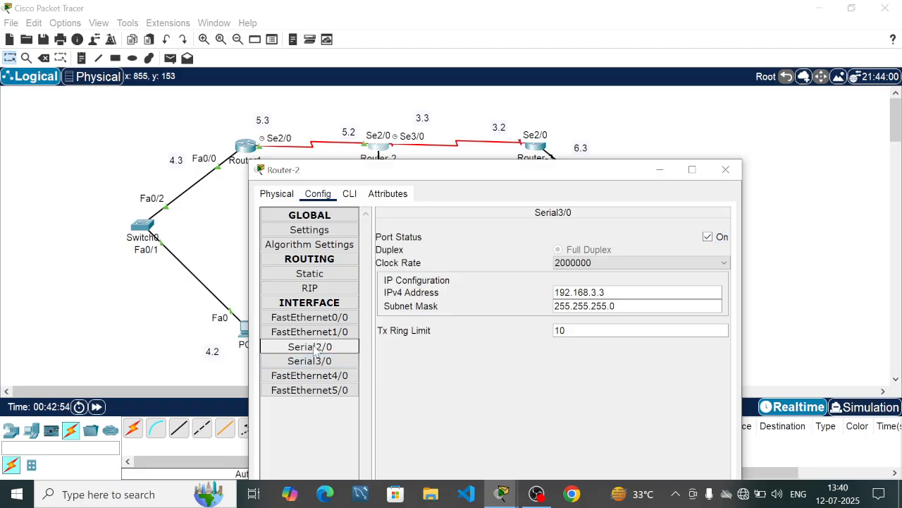
click(660, 170)
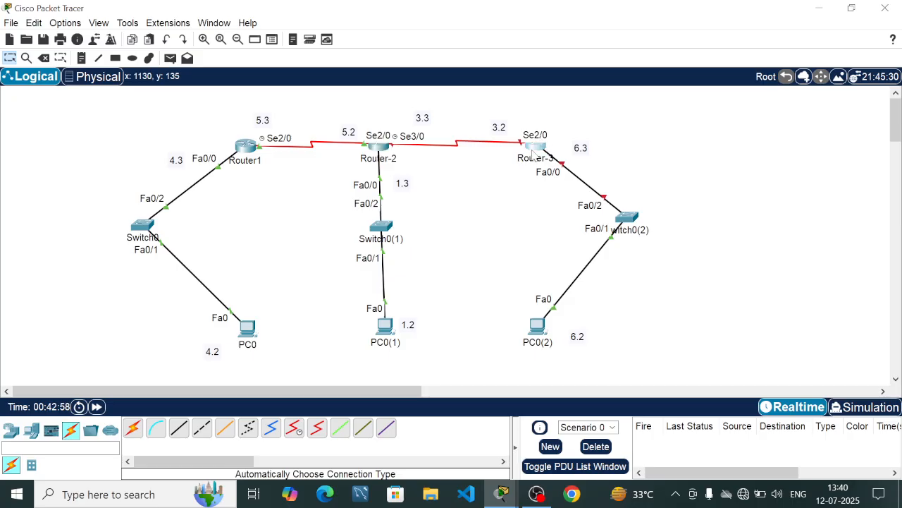
Give Router-3's FastEthernet0/0 the IPv4 address 192.168.6.3 with subnet mask 255.255.255.0 and turn the port on
click(533, 151)
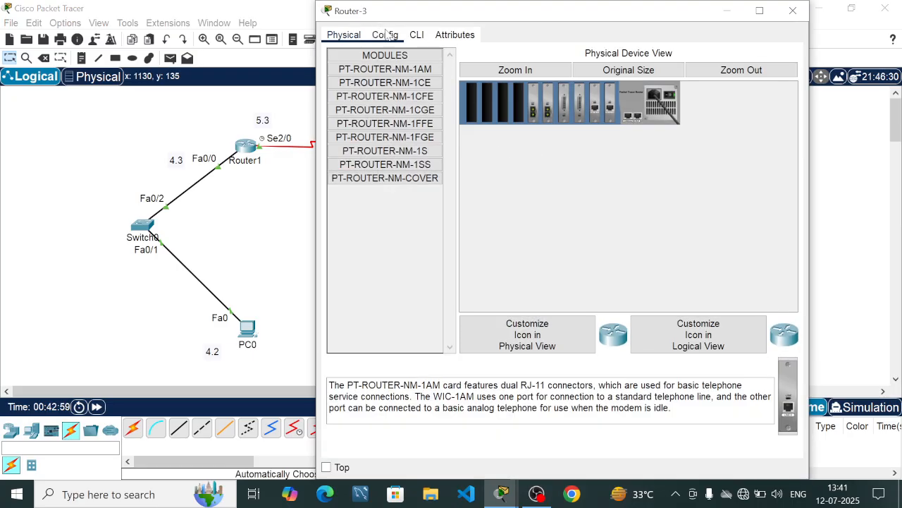
click(387, 35)
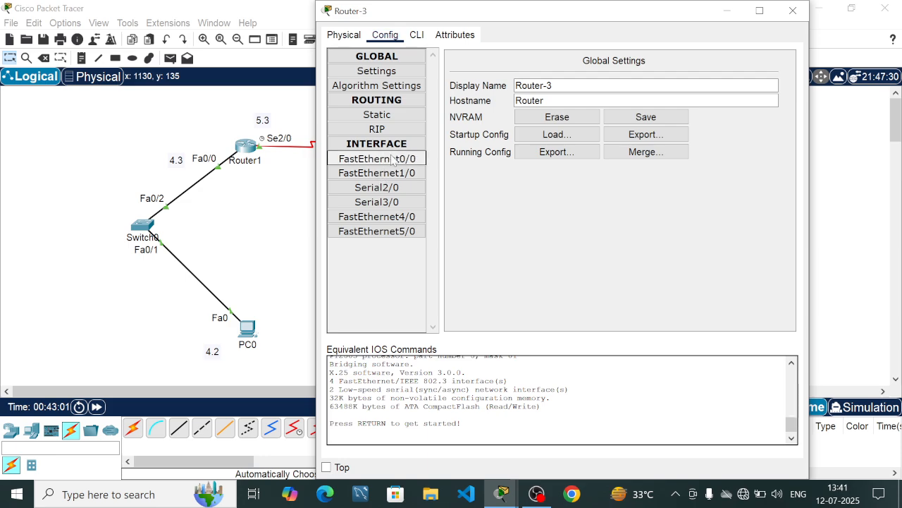
click(416, 158)
drag(582, 25, 679, 170)
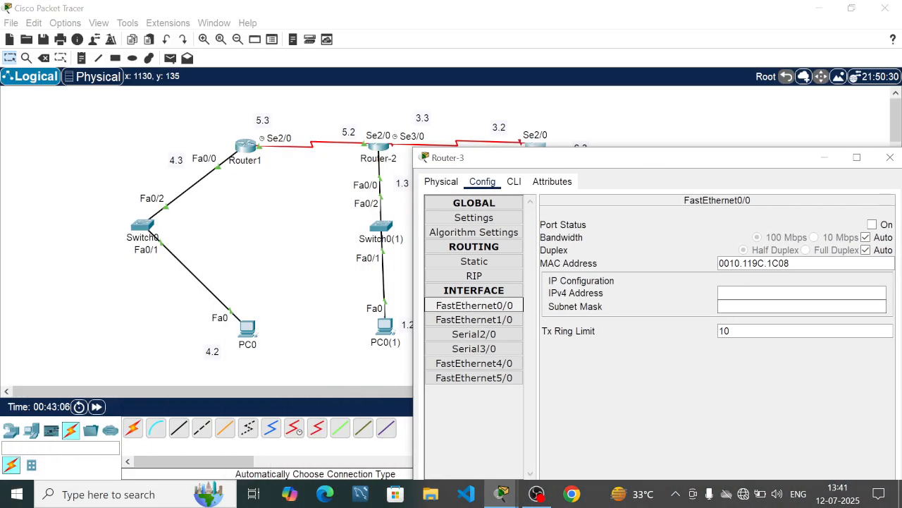
click(762, 307)
click(762, 293)
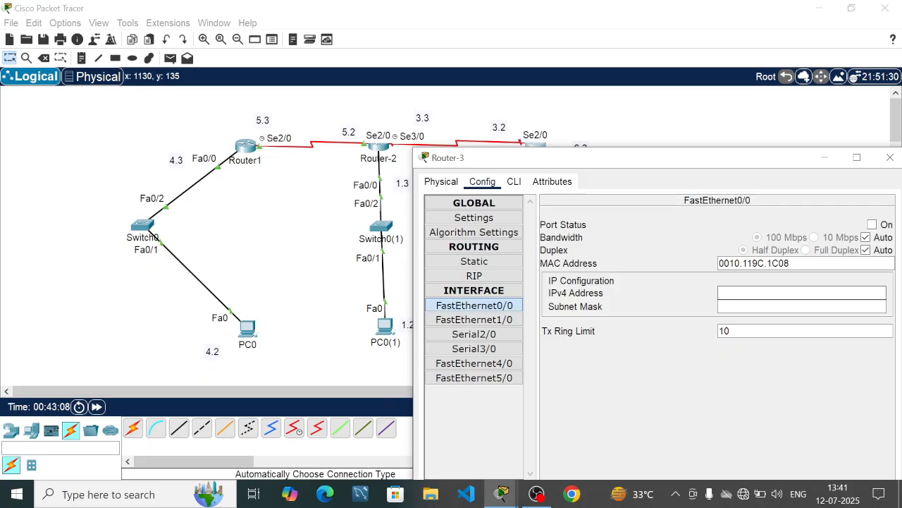
text(192.168)
text(.6.4)
text(3)
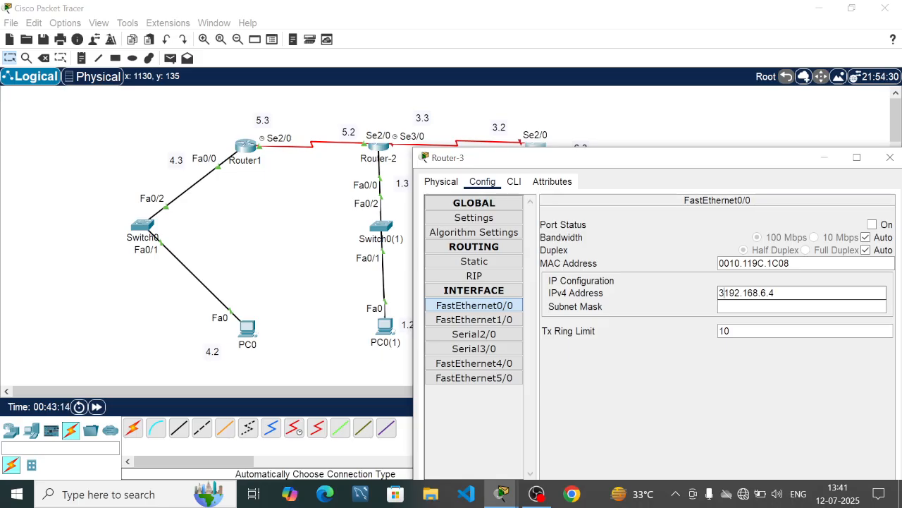
key(BackSpace)
key(Right)
key(Right)
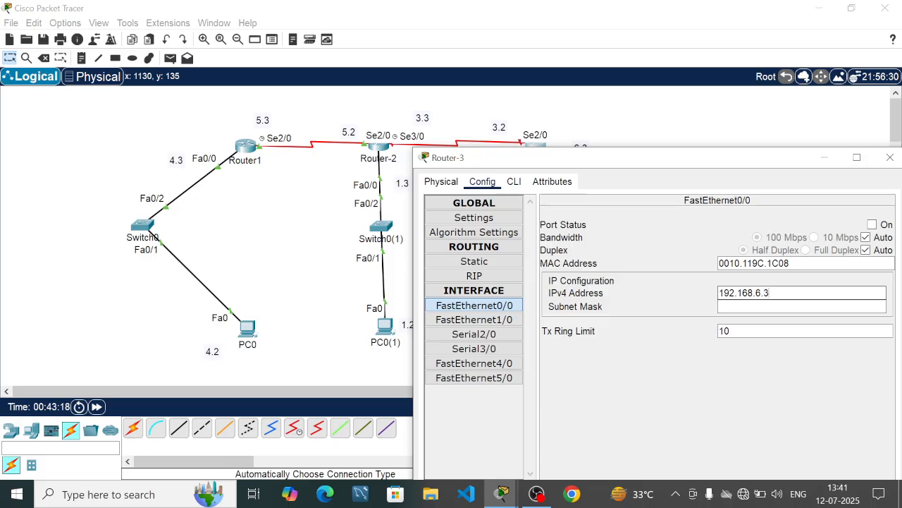
text(3)
key(Return)
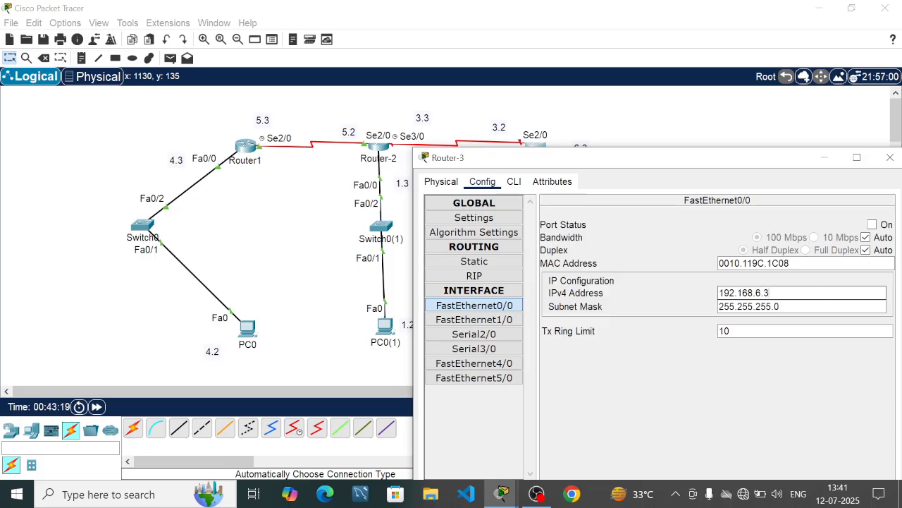
click(874, 224)
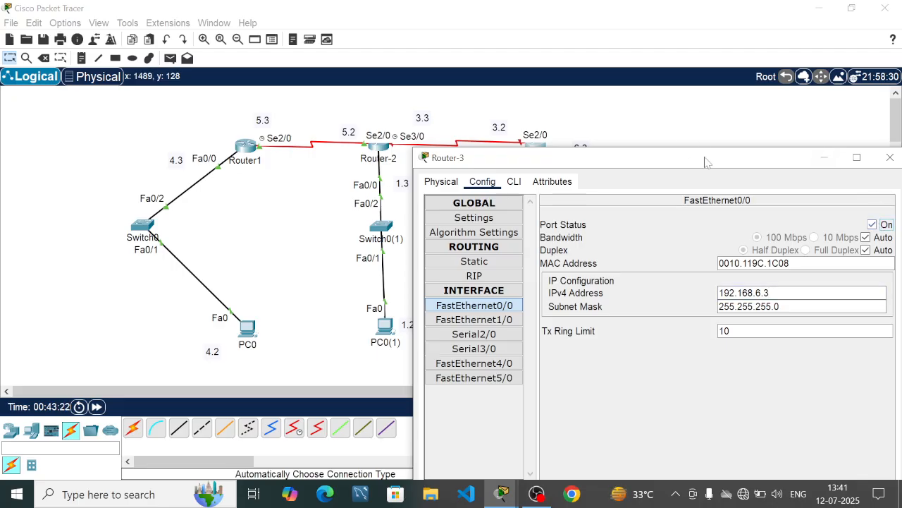
Give Router-3's Serial2/0 the address 192.168.3.2 with mask 255.255.255.0, turn the port on and minimize the router's window
drag(733, 158, 710, 182)
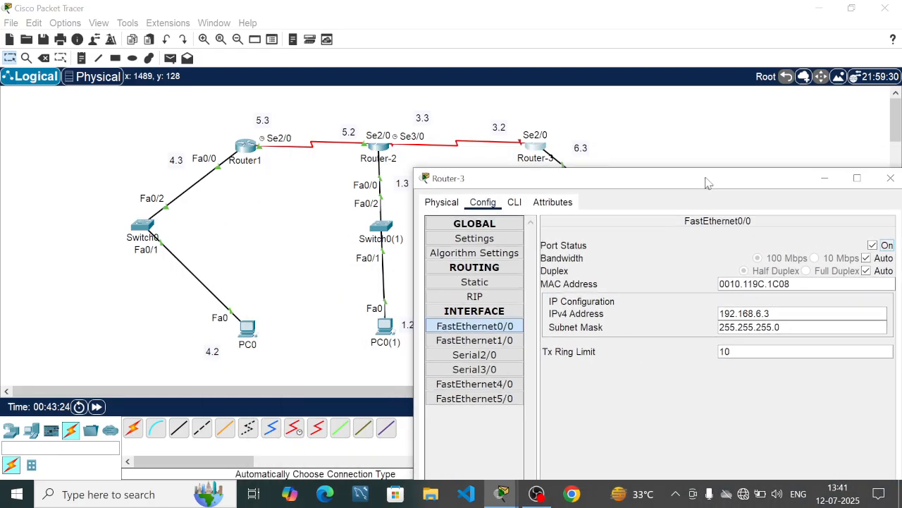
click(470, 356)
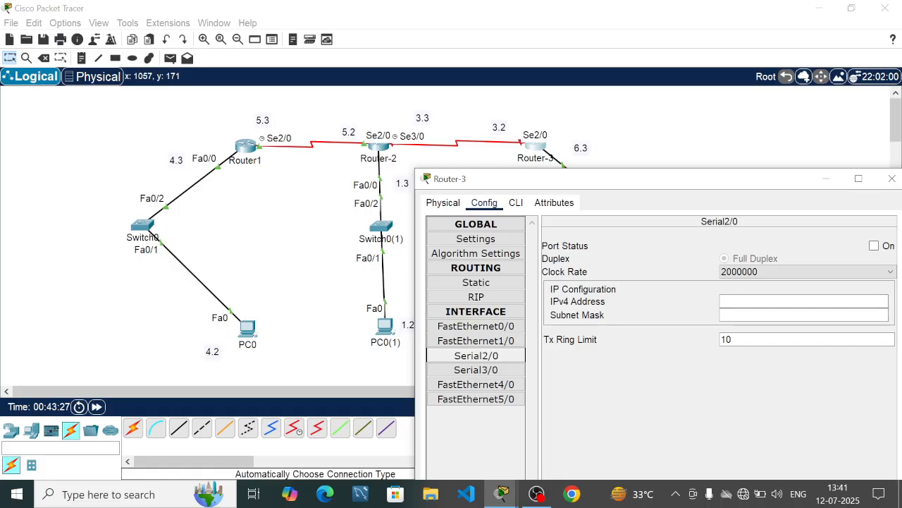
click(756, 302)
text(192.)
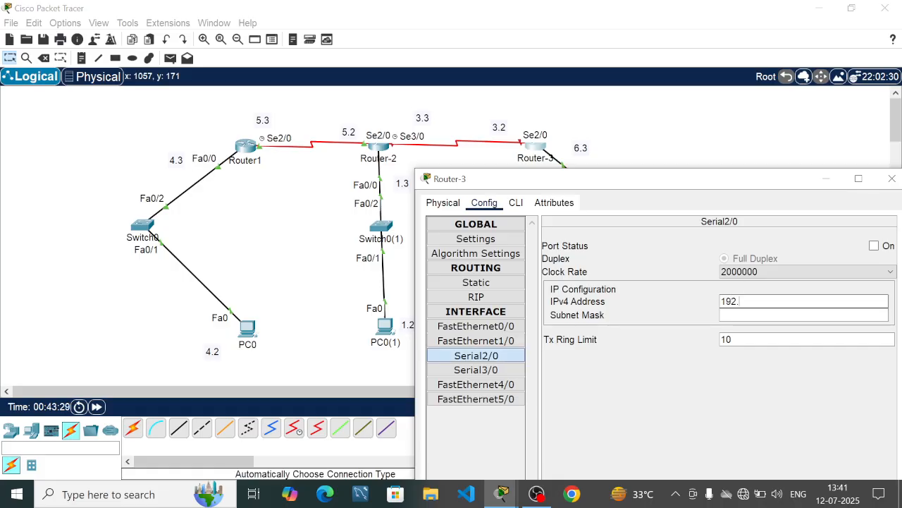
text(168.3.2)
key(Tab)
click(874, 246)
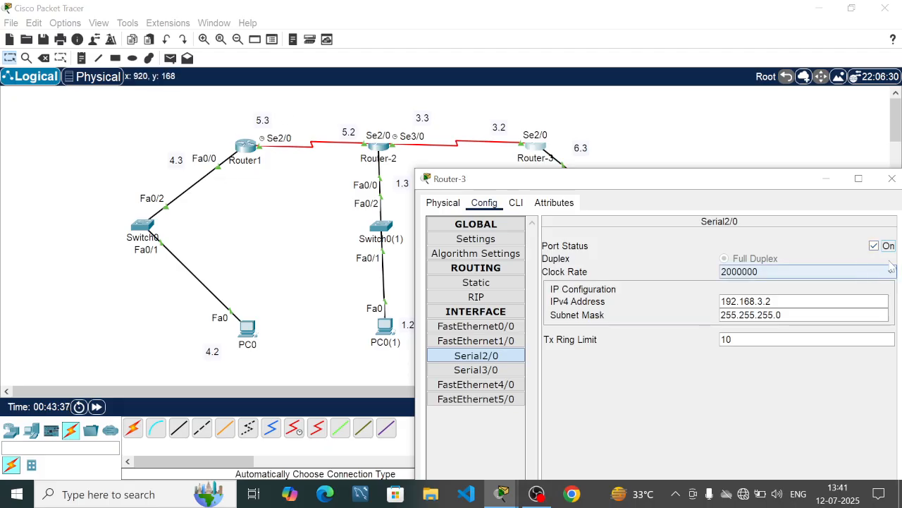
click(827, 179)
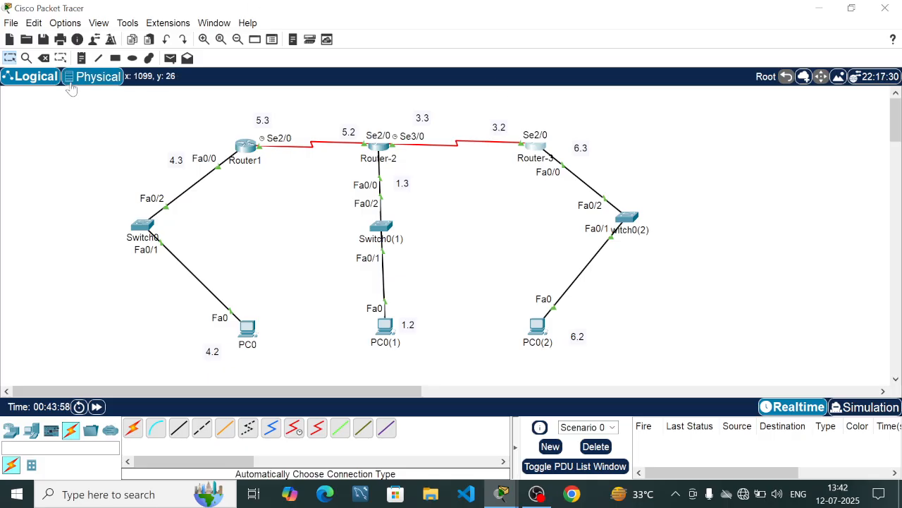
Draw an ellipse filled with light green (#55ff7f) around Router1, Router-2 and the serial link between them
click(132, 58)
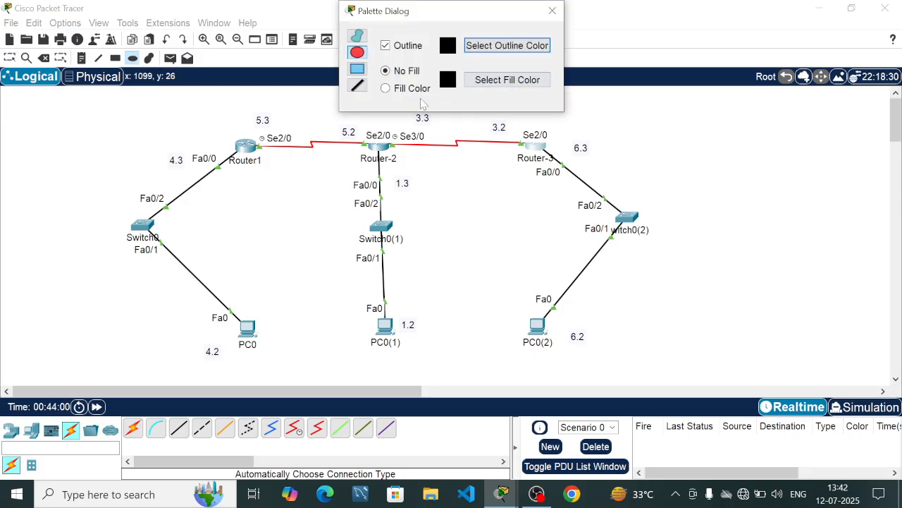
click(406, 92)
click(503, 83)
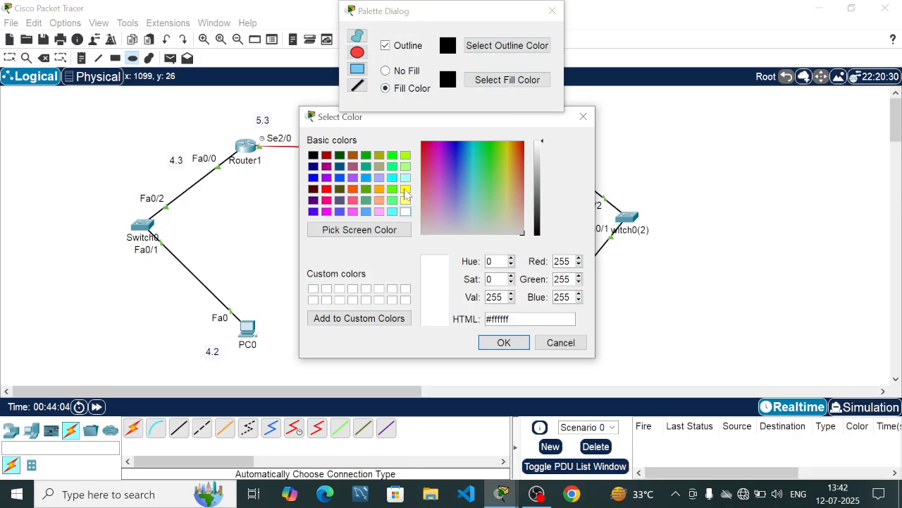
click(406, 189)
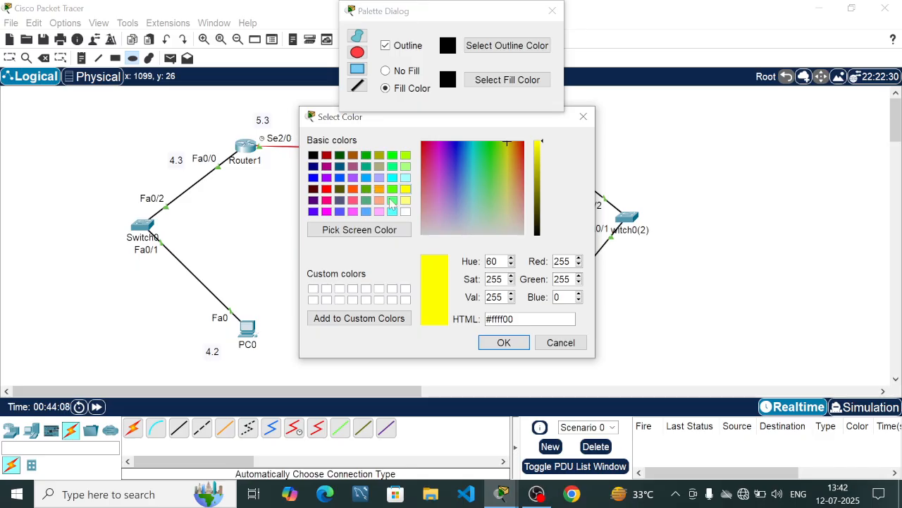
click(392, 202)
click(503, 342)
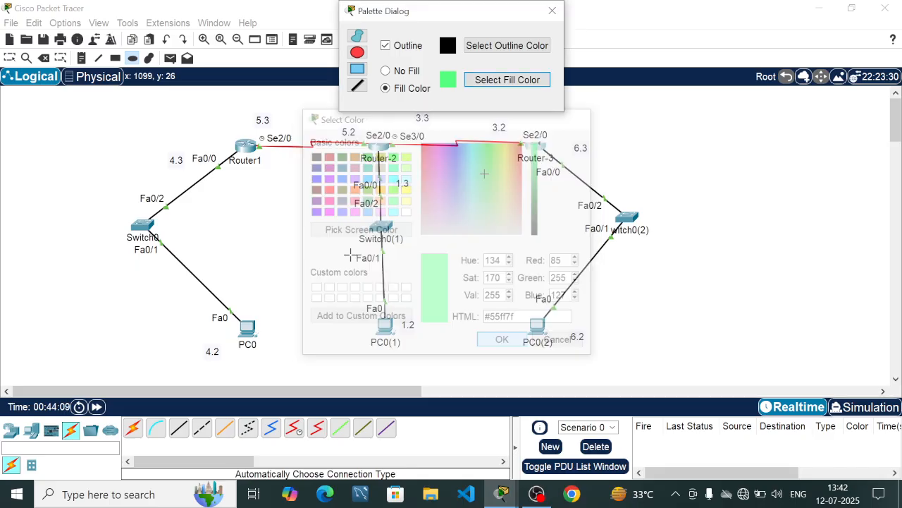
click(175, 108)
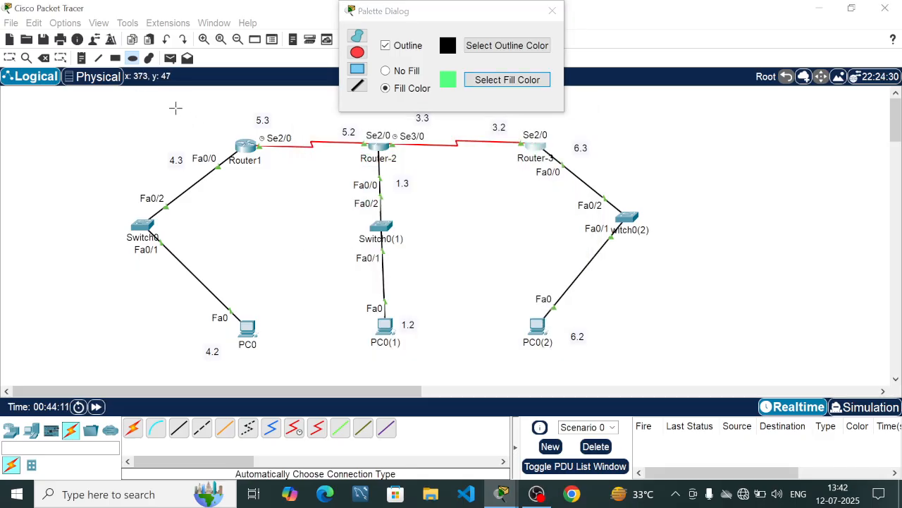
drag(176, 107, 423, 194)
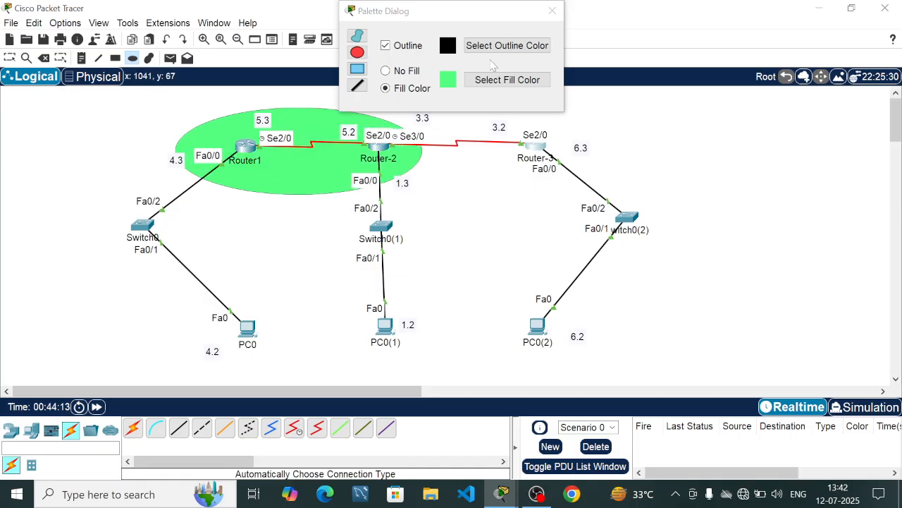
Draw an ellipse filled with red (#ff0000) around Router-2, Router-3 and the serial link between them
click(501, 81)
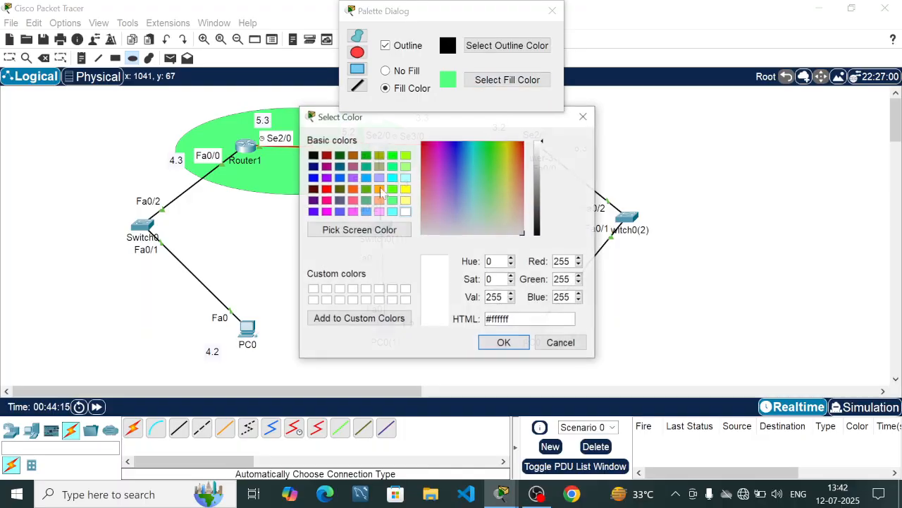
click(328, 190)
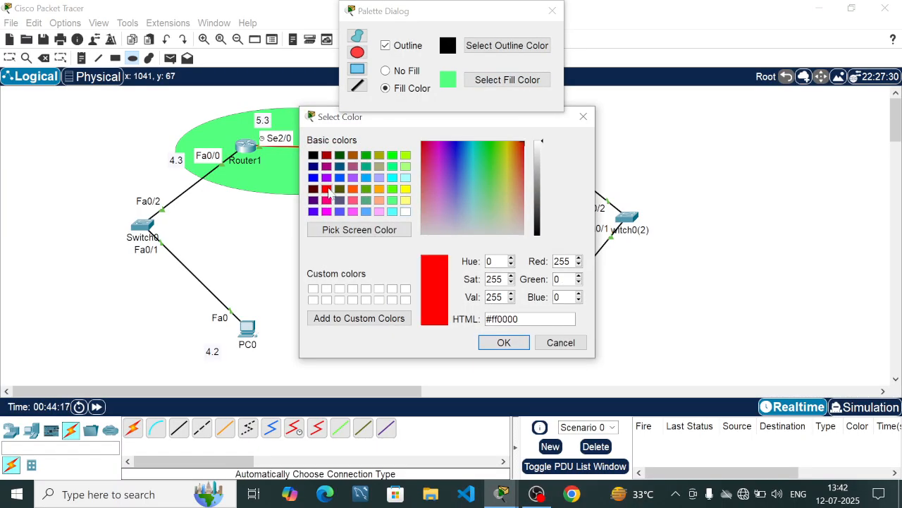
click(503, 341)
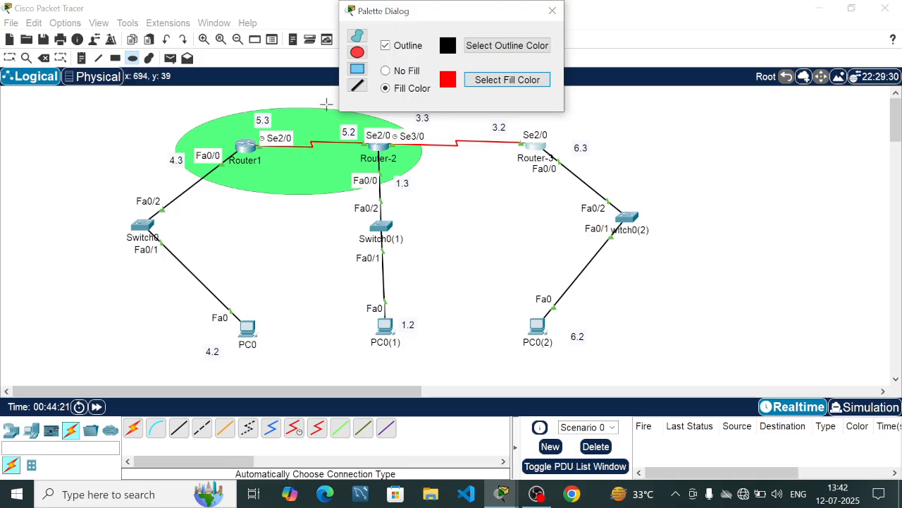
drag(327, 111, 590, 201)
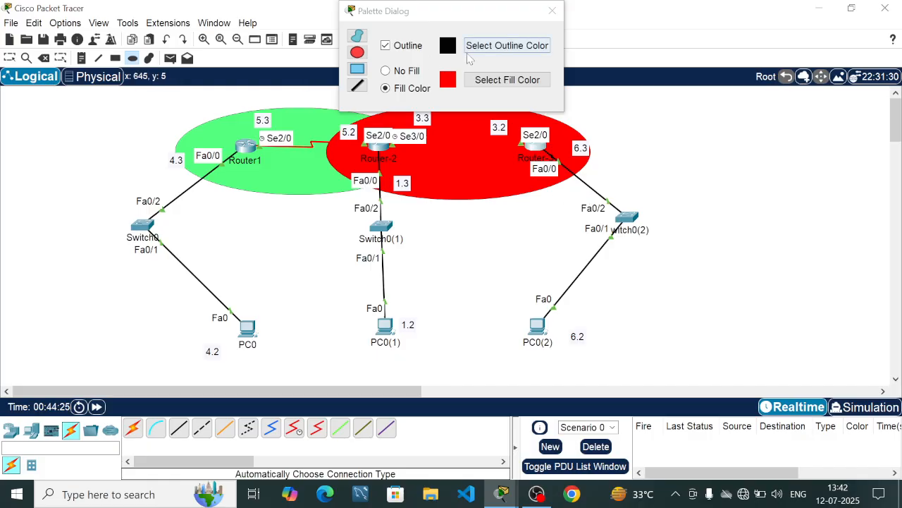
Draw a tall ellipse filled with light violet (#bbb9ff) around Router-2, Switch0(1) and PC0(1), and close the drawing palette
click(495, 82)
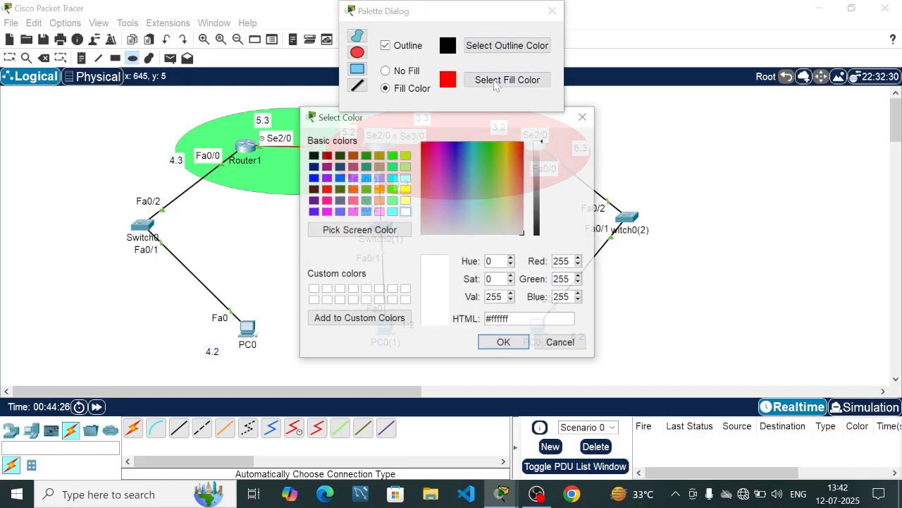
click(455, 209)
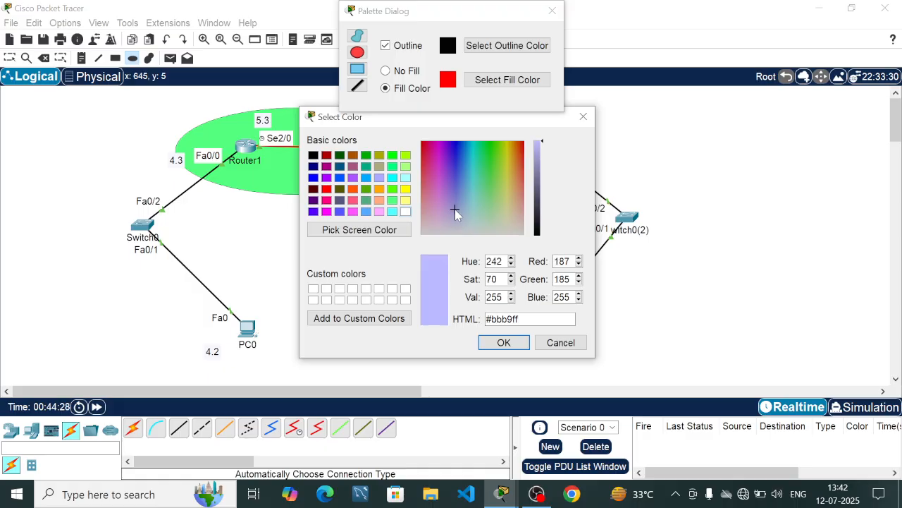
click(503, 342)
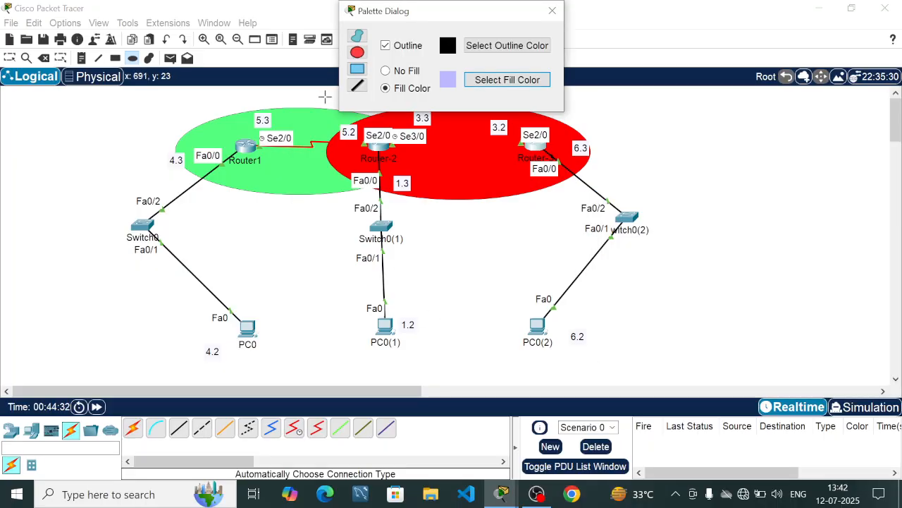
drag(325, 105, 438, 363)
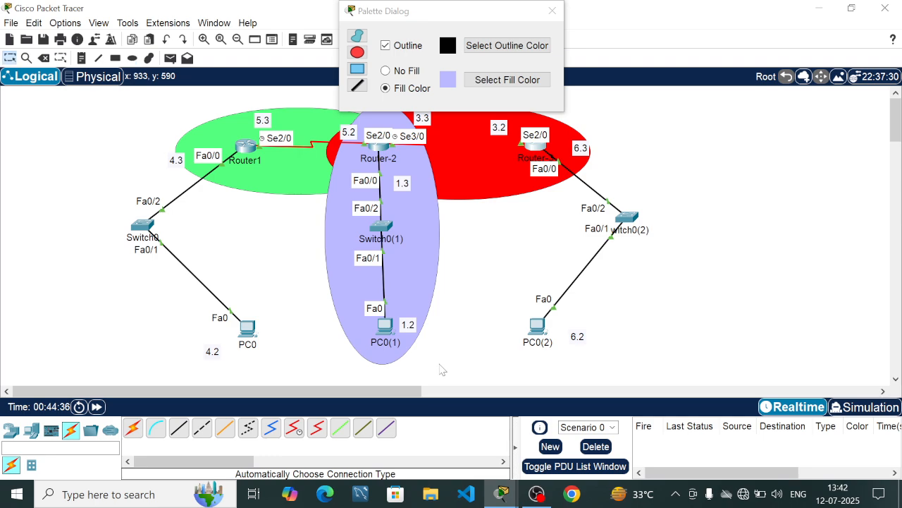
click(552, 10)
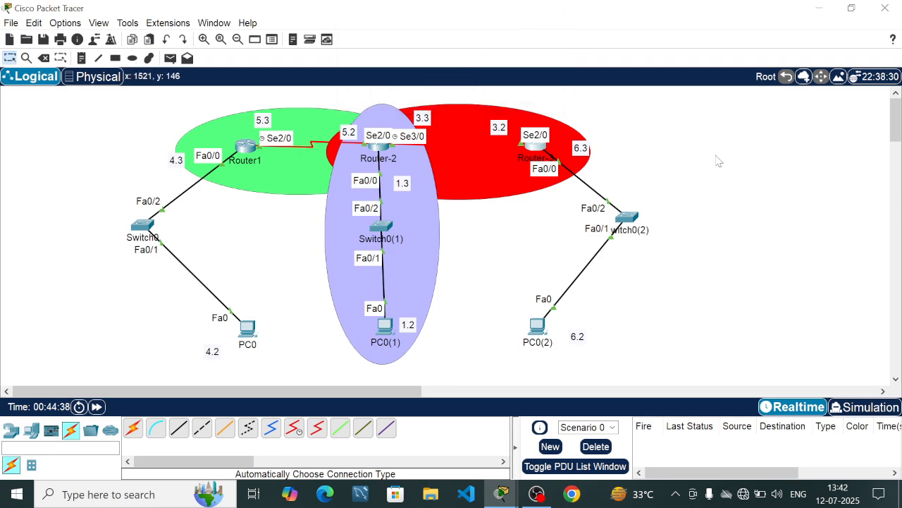
Place three text notes reading area-1, area-2 and area-0 in the empty space beyond Router-3 and Switch0(2)
key(n)
click(714, 154)
text(area-1)
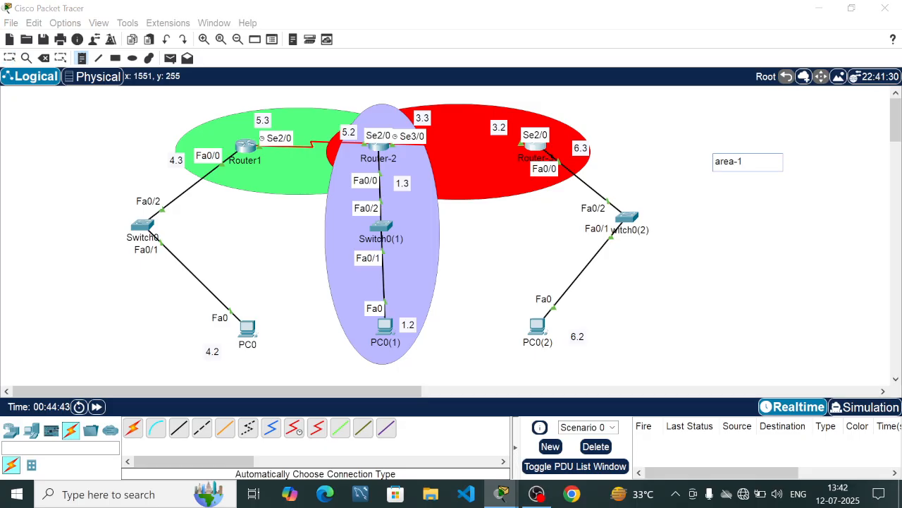
click(729, 208)
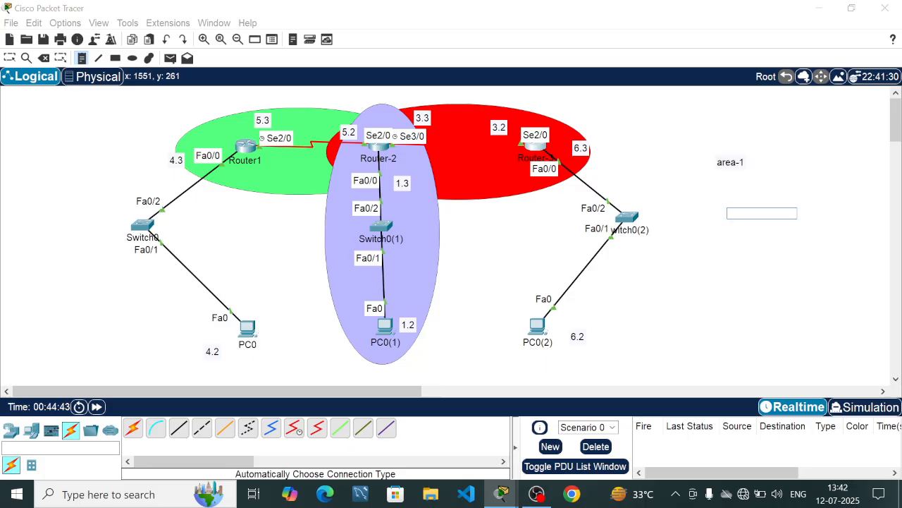
text(area-2)
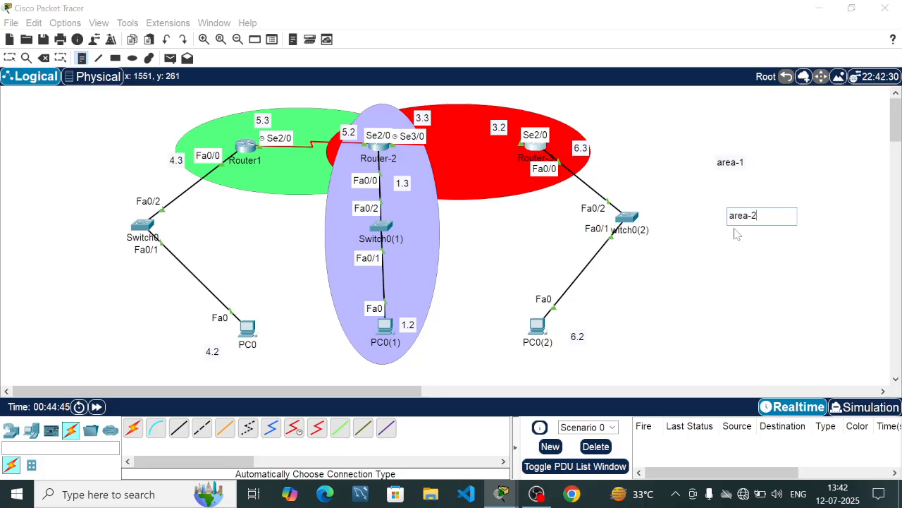
click(737, 257)
text(area-0)
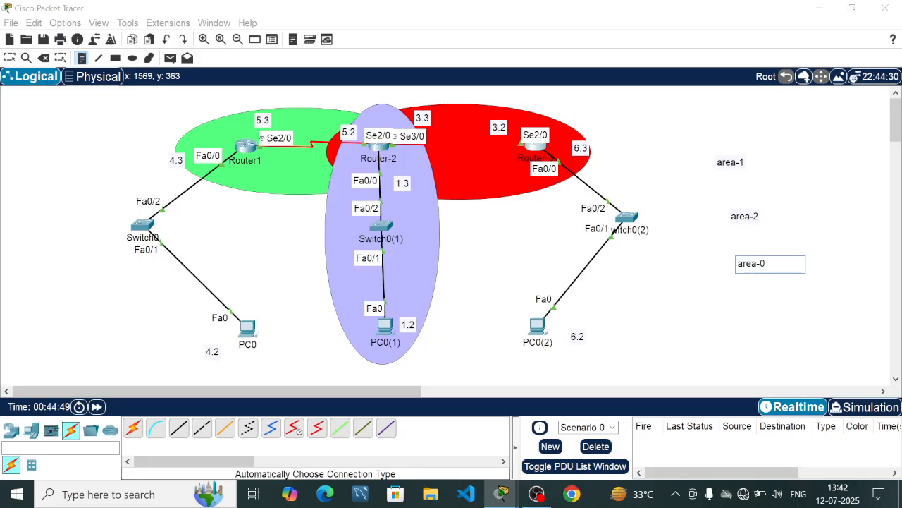
key(Escape)
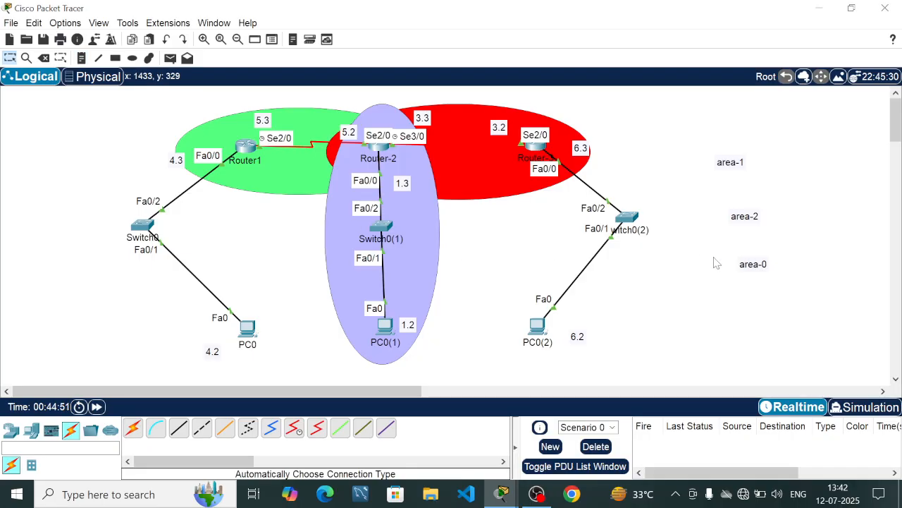
Move the note area-0 onto the violet ellipse, area-2 onto the red ellipse and area-1 onto the green ellipse
drag(748, 266, 395, 273)
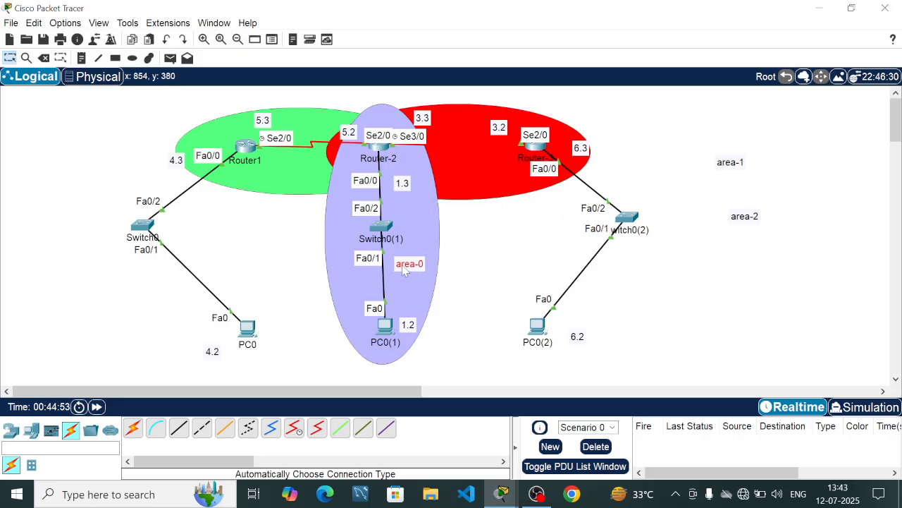
click(740, 218)
drag(740, 219, 474, 184)
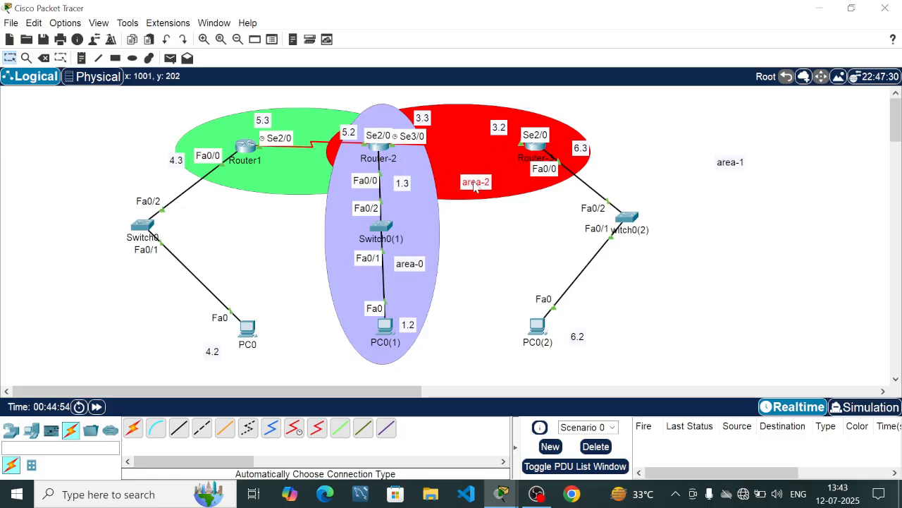
click(733, 163)
drag(733, 163, 288, 179)
Move the red ellipse away from Router-2 and Router-3 to the empty space beyond the topology
click(462, 120)
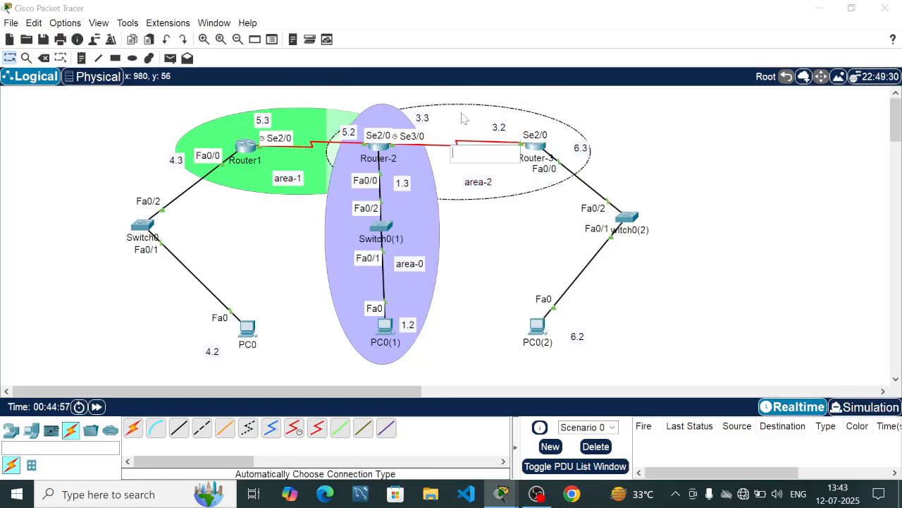
click(478, 115)
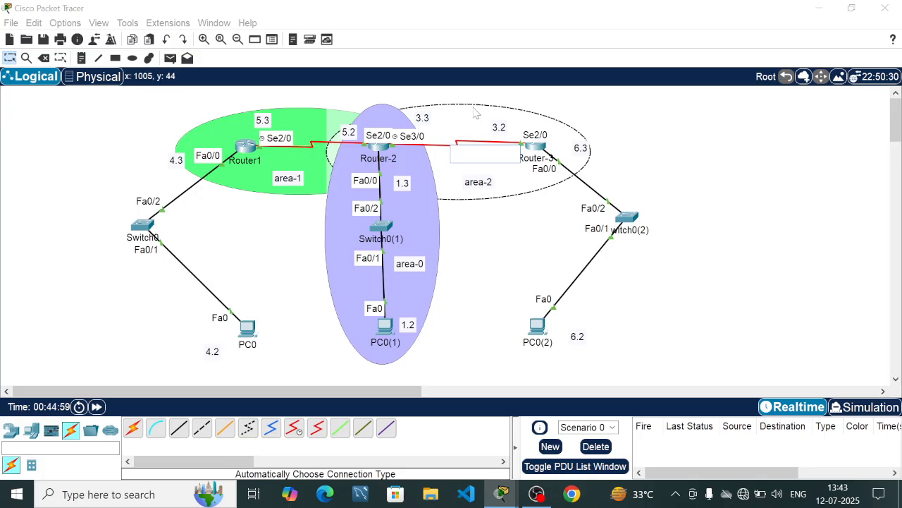
click(483, 111)
drag(484, 111, 821, 106)
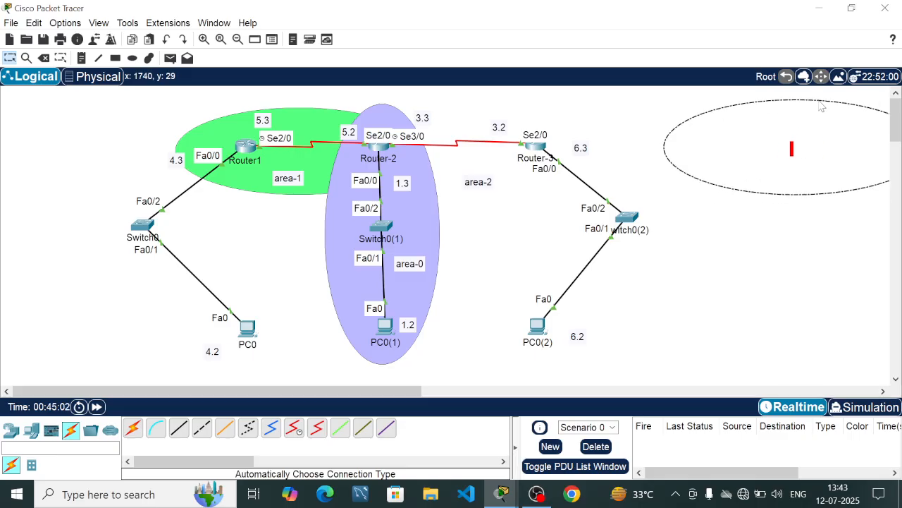
click(755, 193)
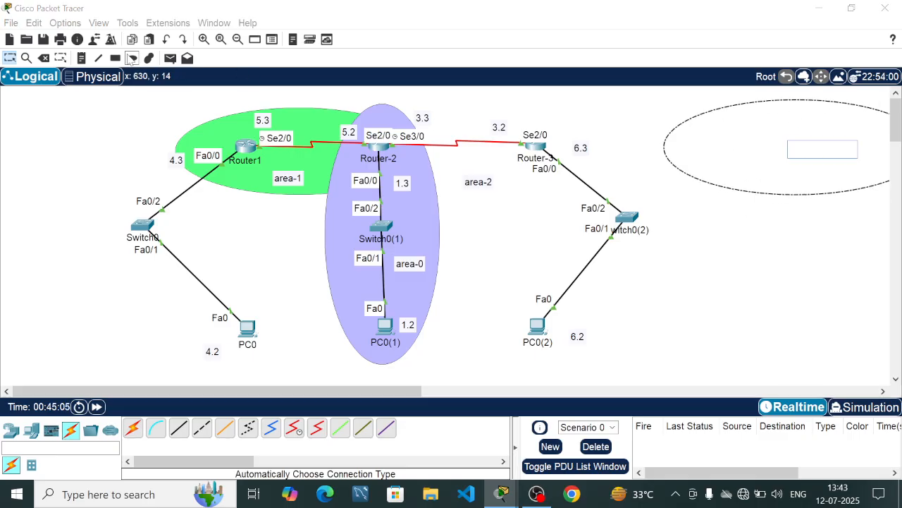
click(65, 59)
click(62, 60)
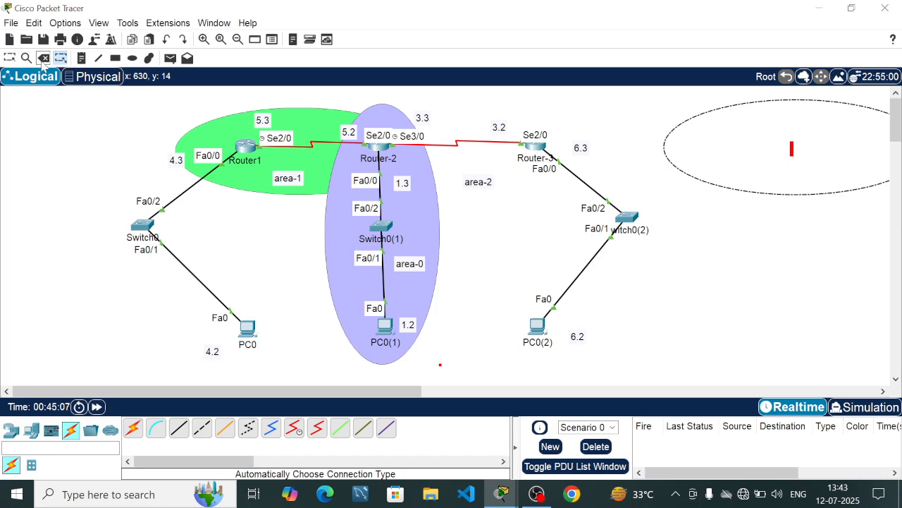
key(Delete)
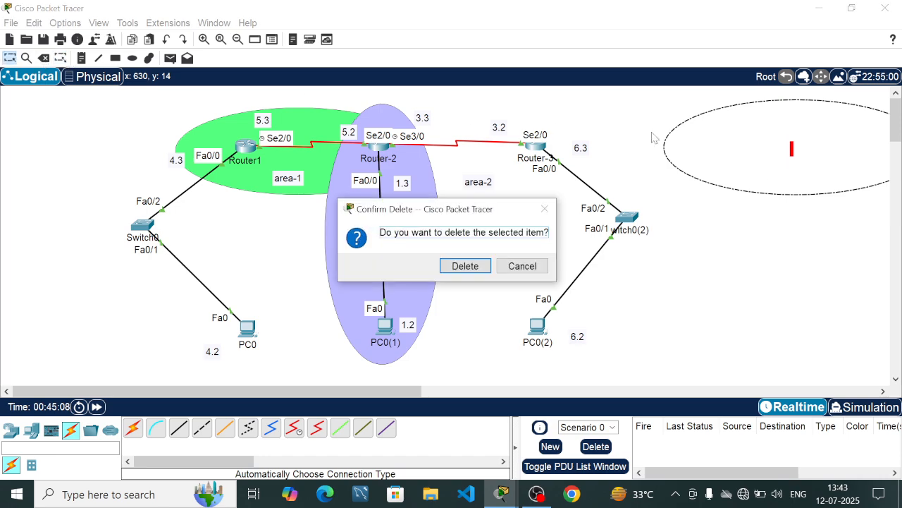
click(523, 266)
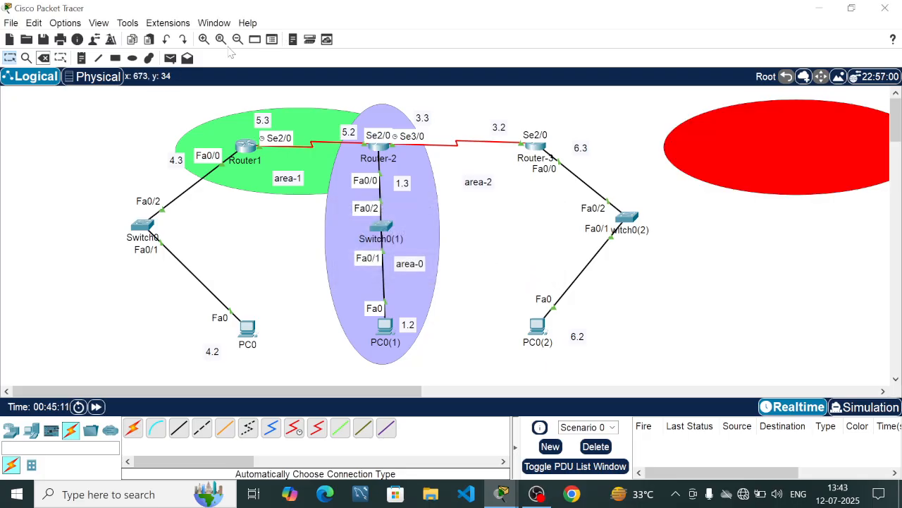
Delete the red ellipse from the workspace and leave the delete mode
click(43, 58)
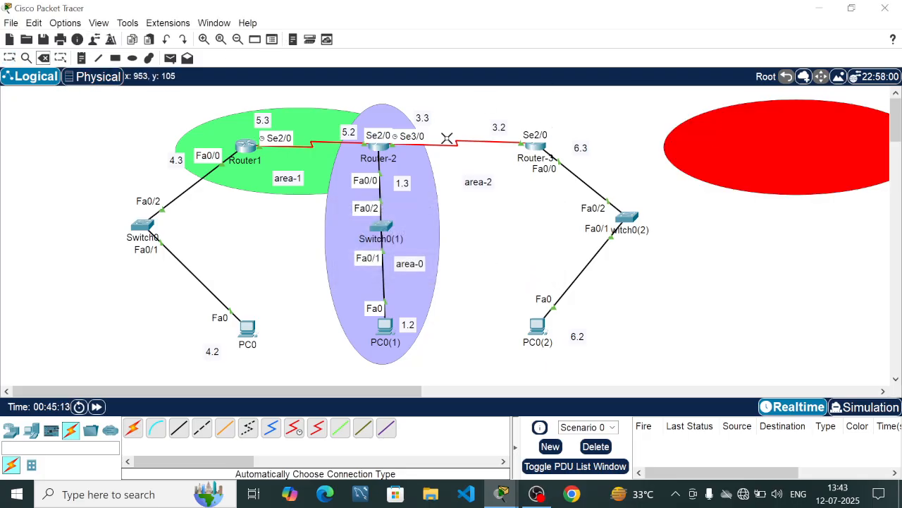
click(738, 117)
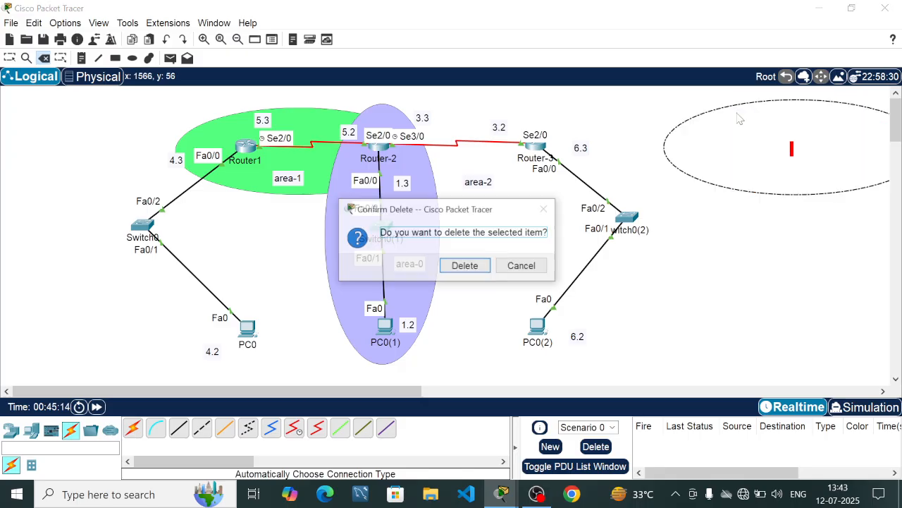
click(459, 268)
key(Escape)
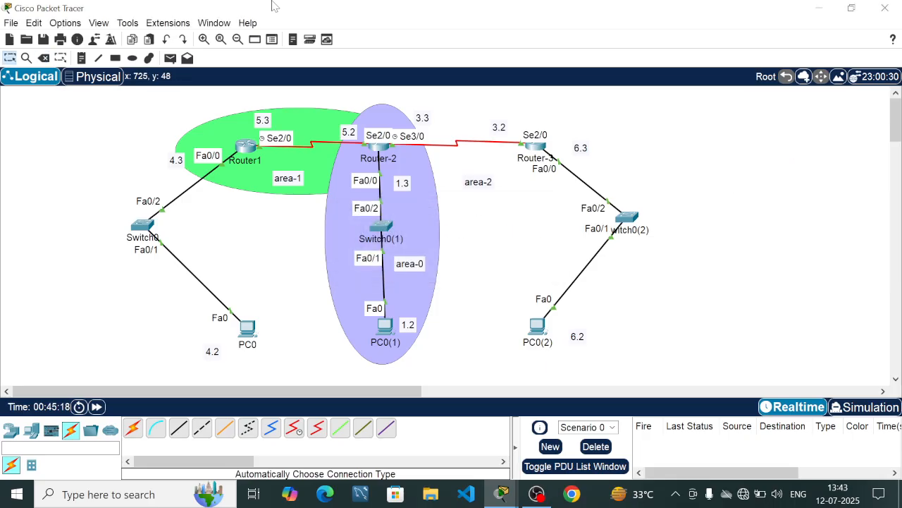
Draw an ellipse filled with magenta around Router-2, Router-3 and their serial link, and close the drawing palette
click(132, 58)
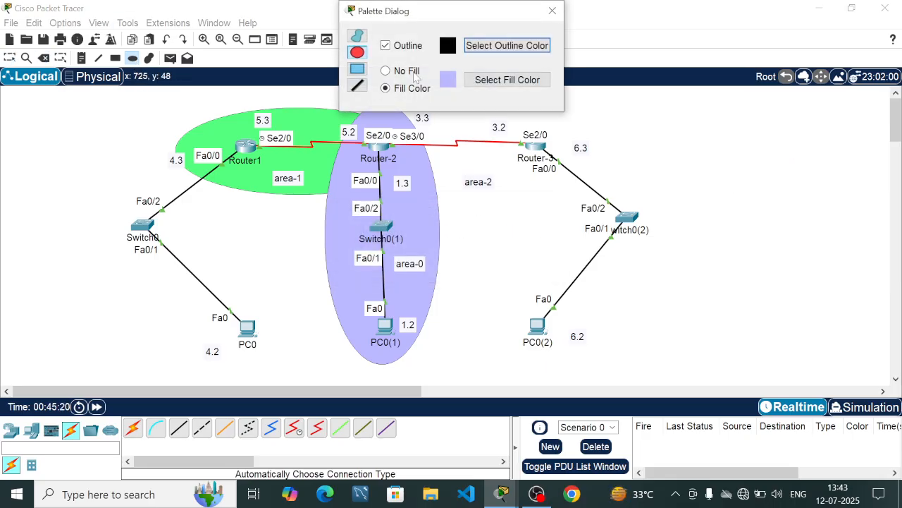
click(485, 85)
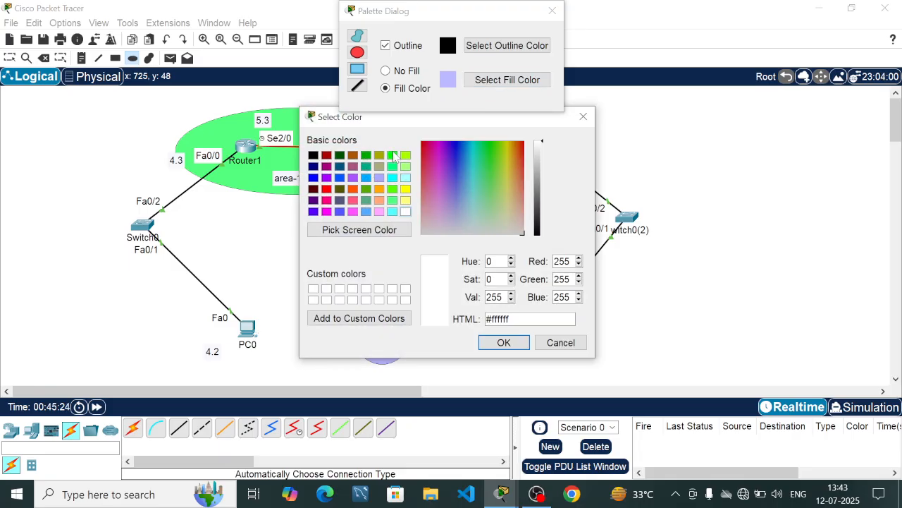
click(391, 168)
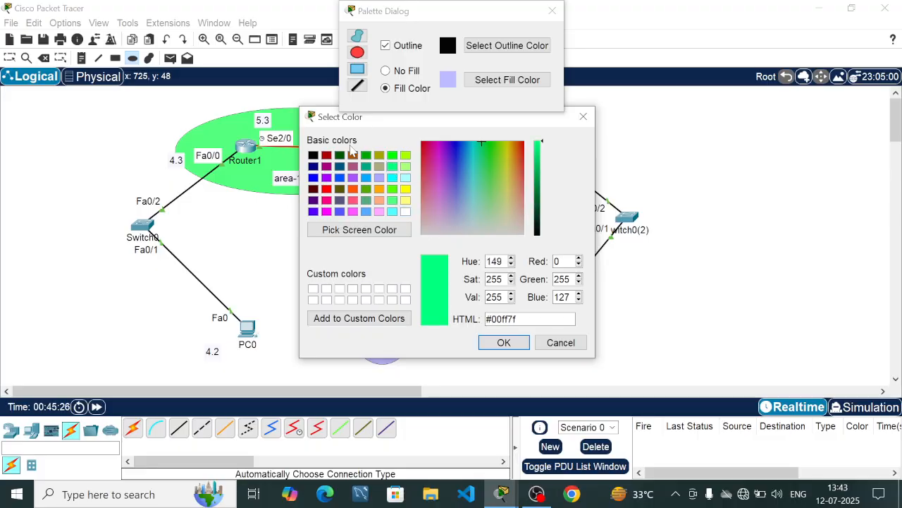
click(326, 212)
click(503, 342)
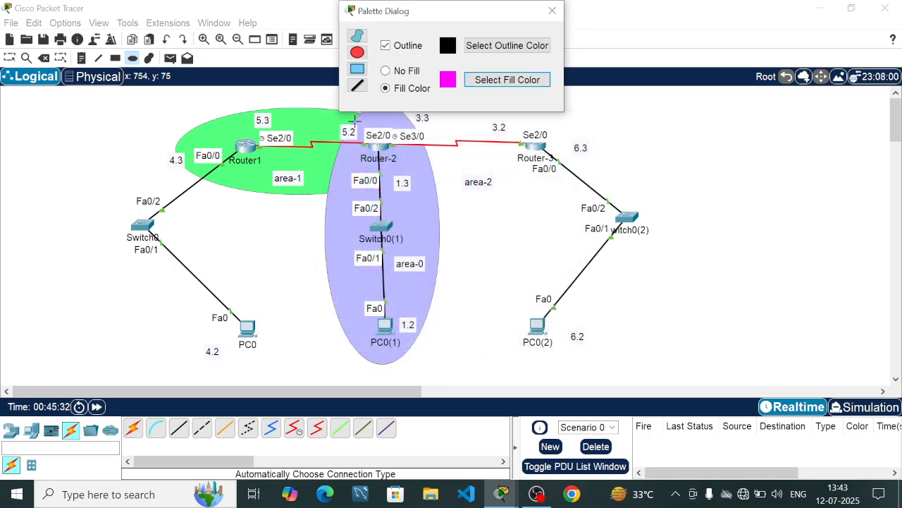
drag(354, 119, 586, 184)
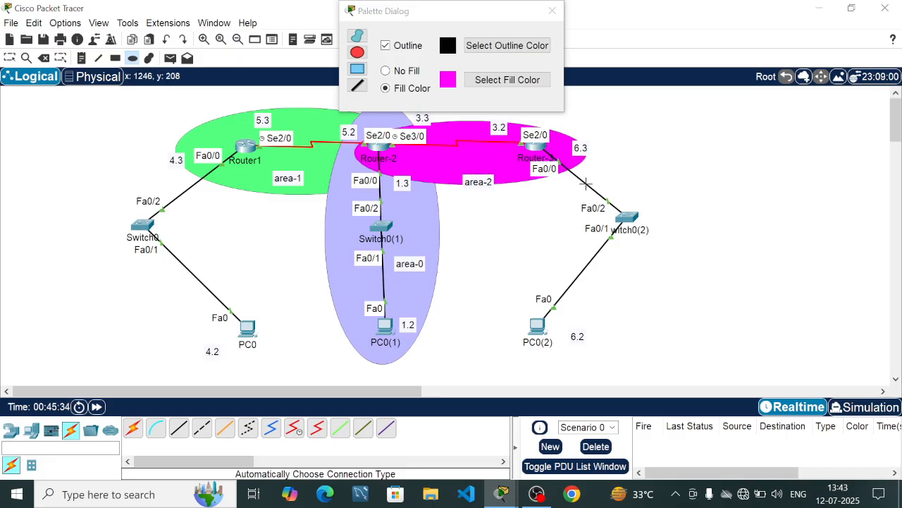
click(552, 11)
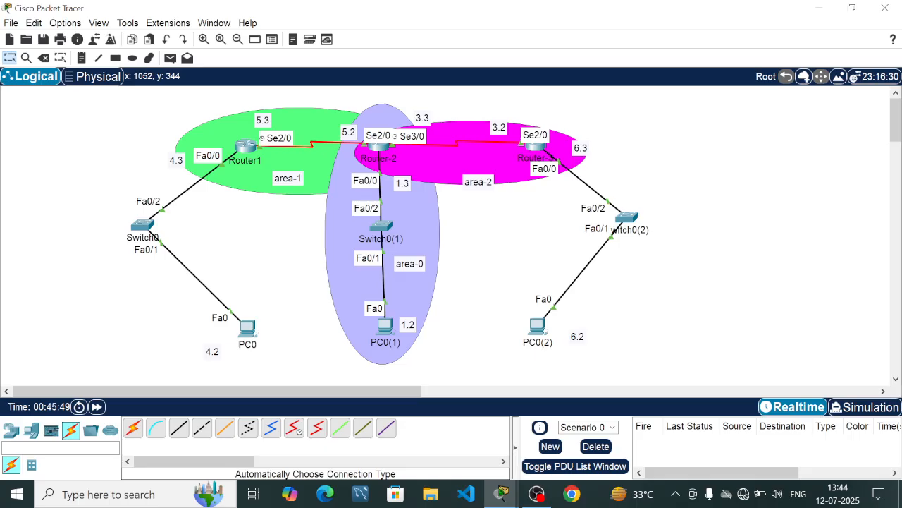
Add network notes 1.0 between PC0(1) and PC0(2), 6.0 beyond Switch0(2), and 4.0 on the outer side of Switch0 and PC0
key(n)
click(496, 251)
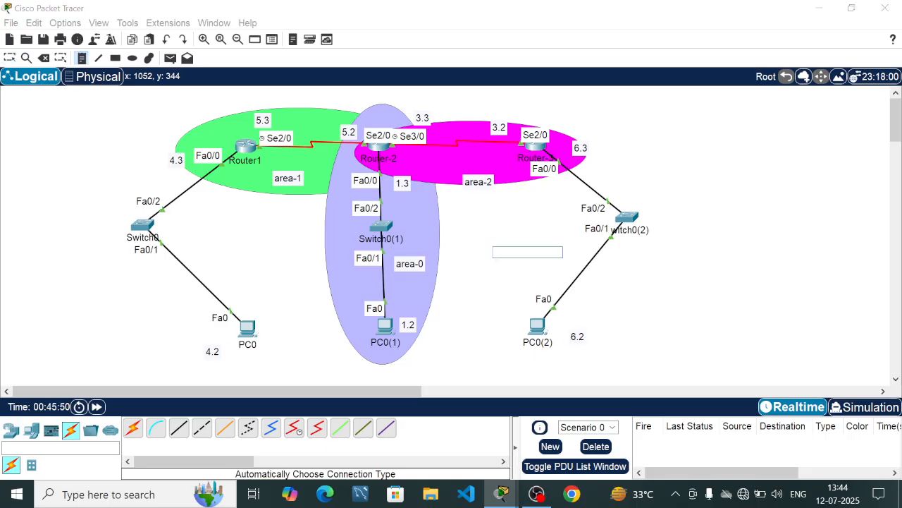
text(1.)
click(726, 261)
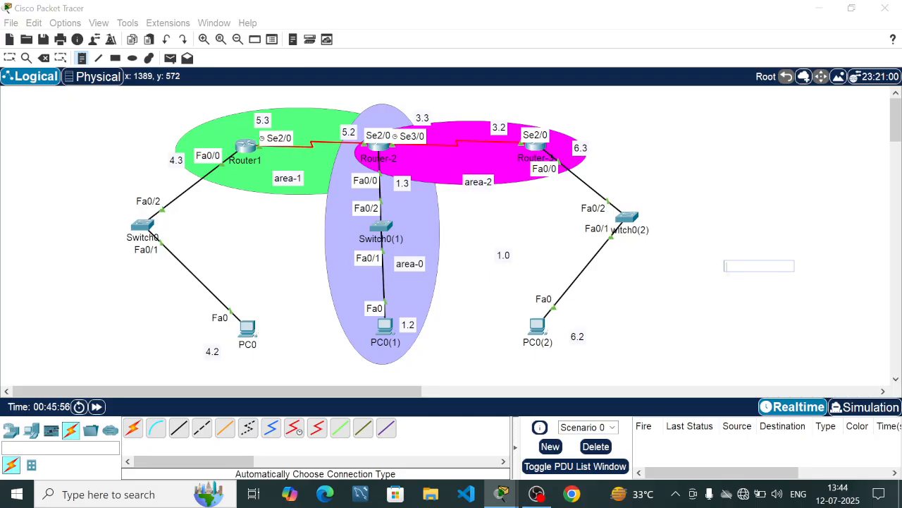
text(6.)
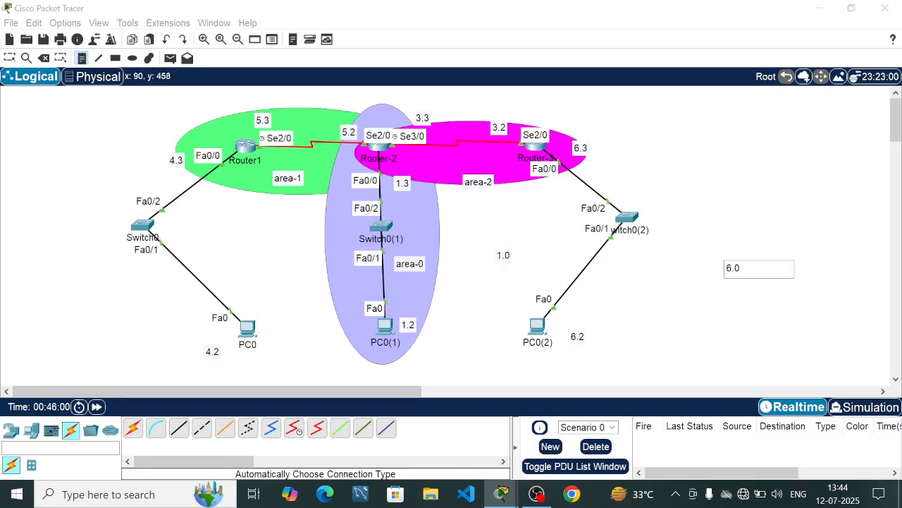
click(43, 301)
text(4)
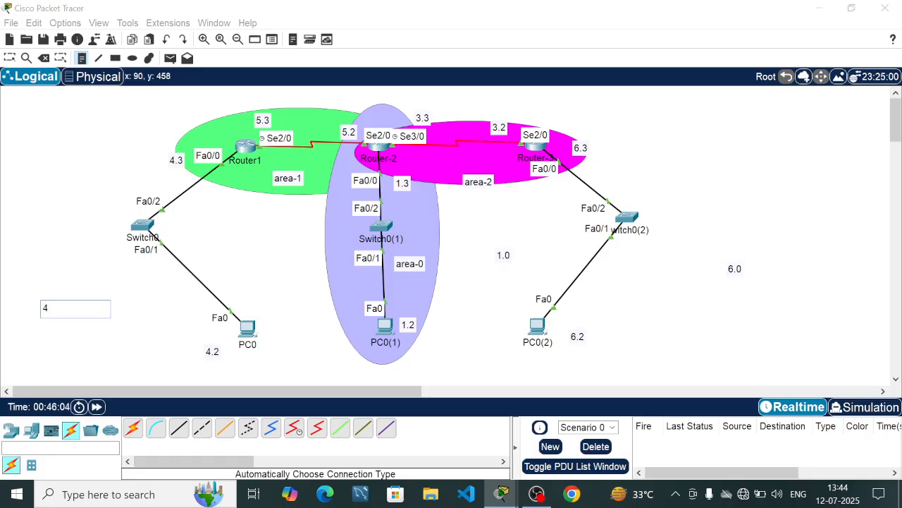
text(.0)
Add network notes 5.0 above the Router1 to Router-2 serial link and 3.0 above the Router-2 to Router-3 link
click(299, 121)
text(5)
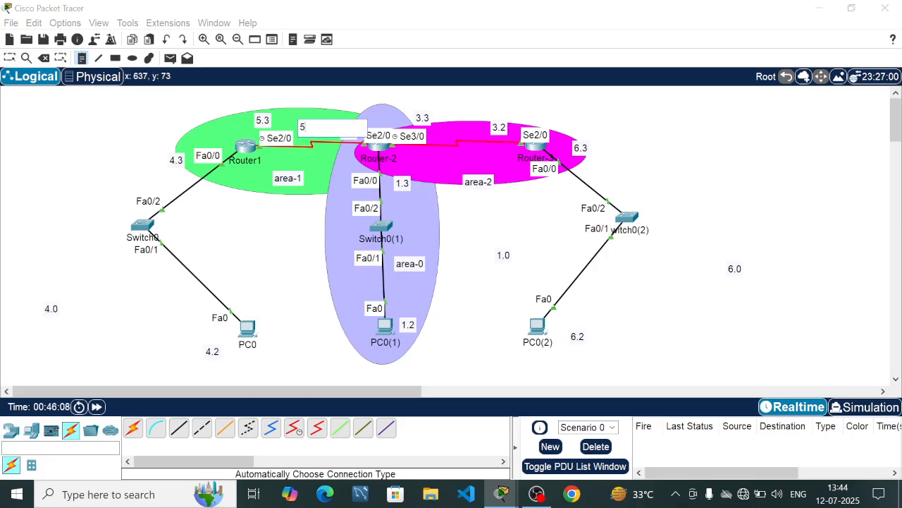
click(269, 249)
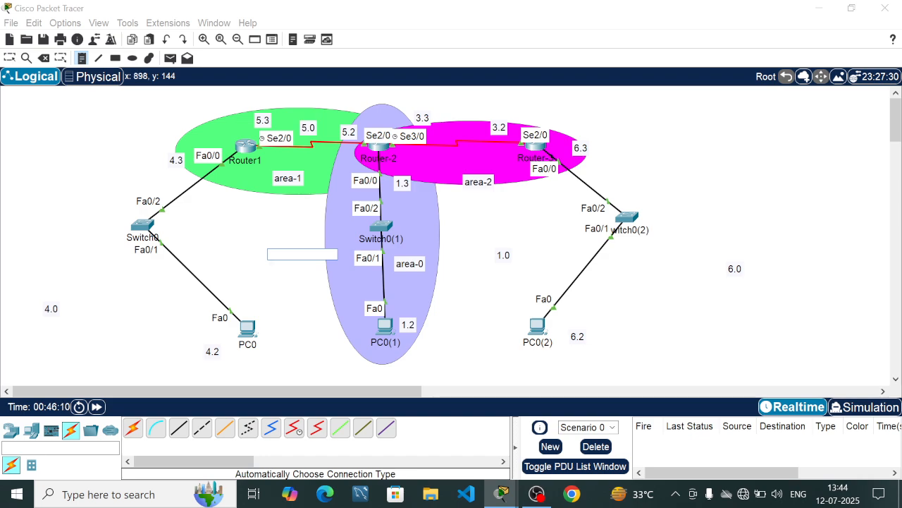
click(465, 101)
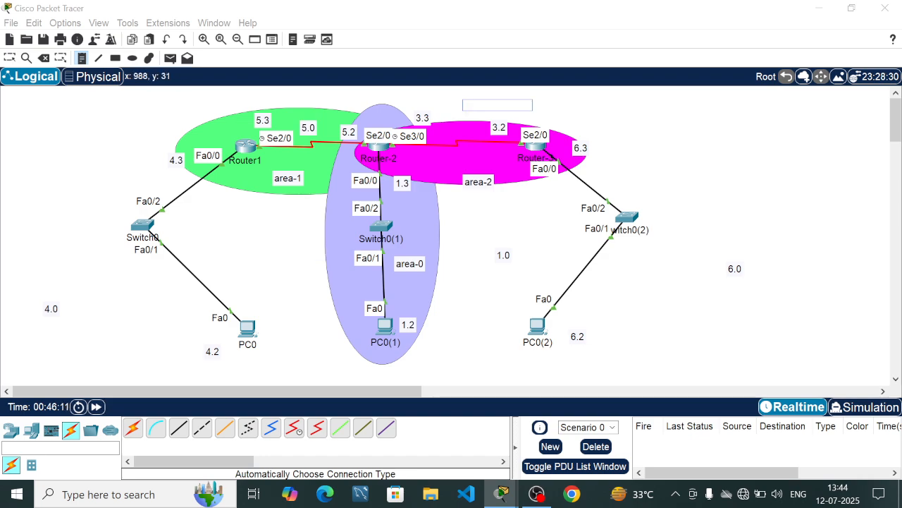
text(4)
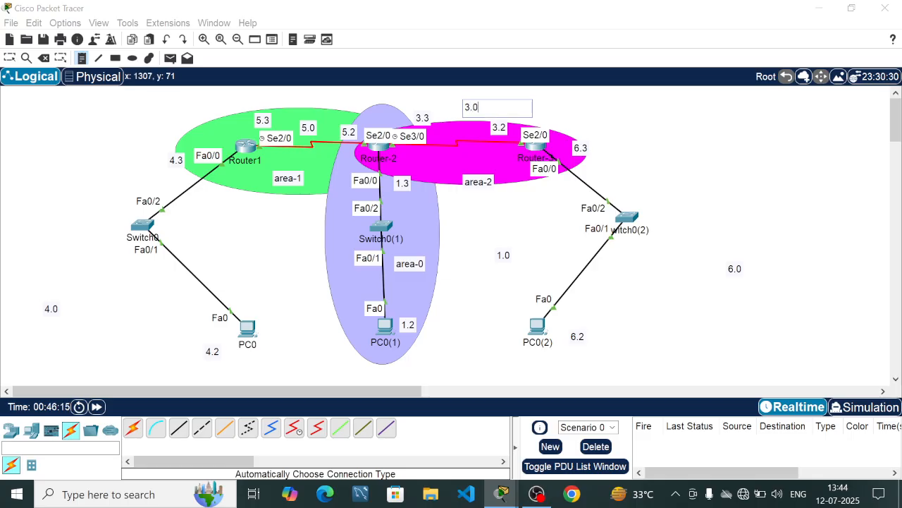
key(Escape)
Move the note 6.0 next to Switch0(2) and the note 4.0 next to Switch0
drag(734, 268, 666, 204)
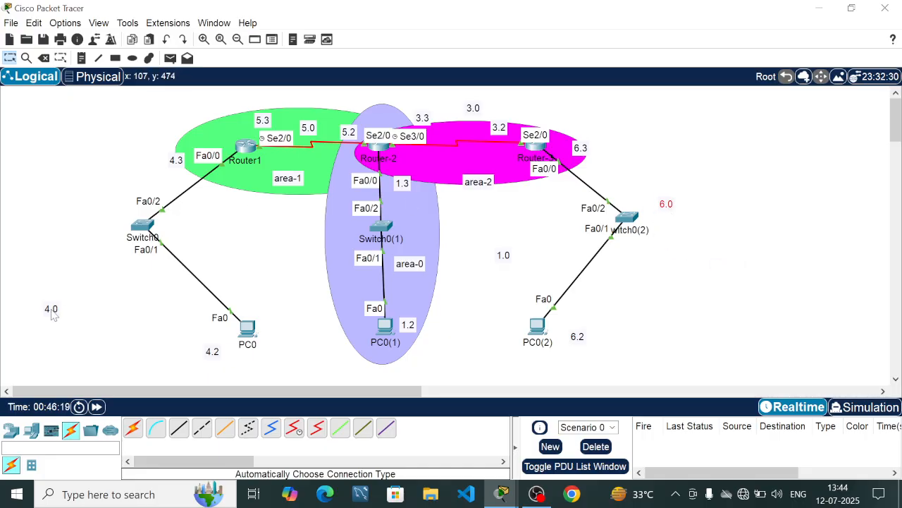
drag(53, 312, 97, 239)
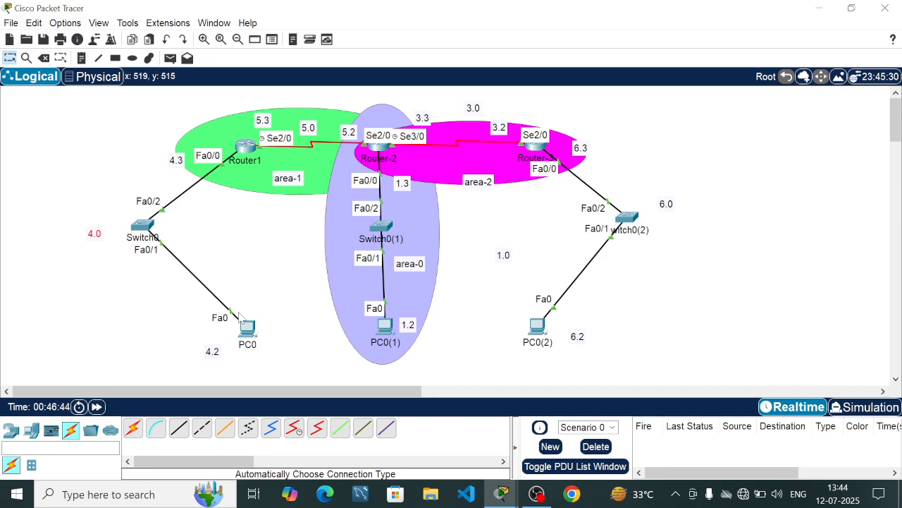
mouse_move(248, 146)
mouse_move(248, 330)
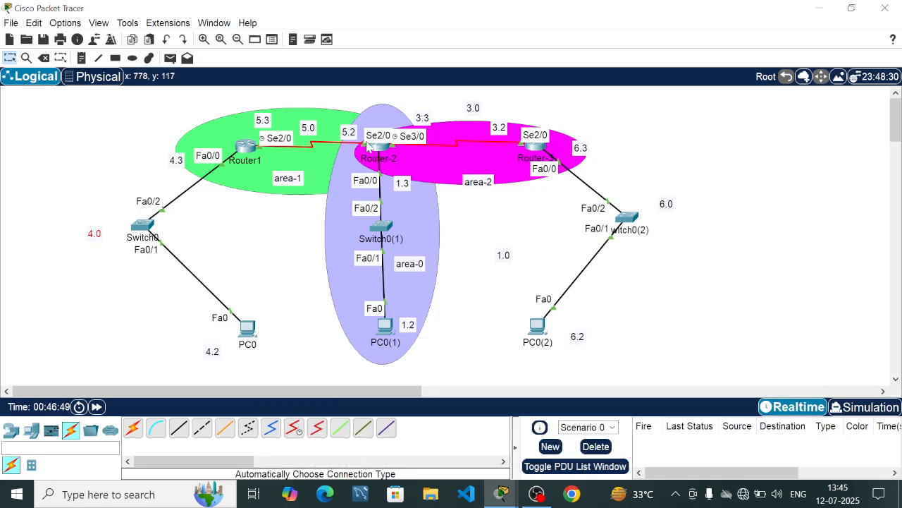
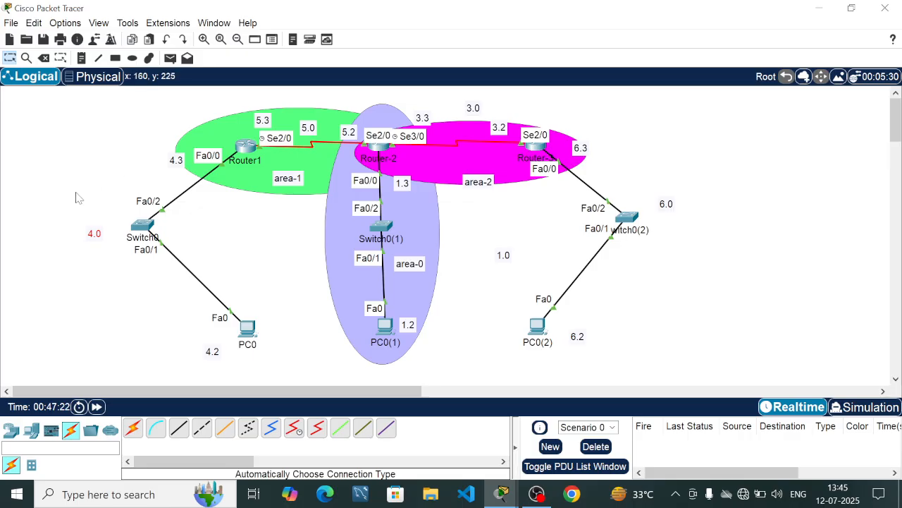
Open Router1's command line and exit from interface configuration to global configuration mode
click(247, 148)
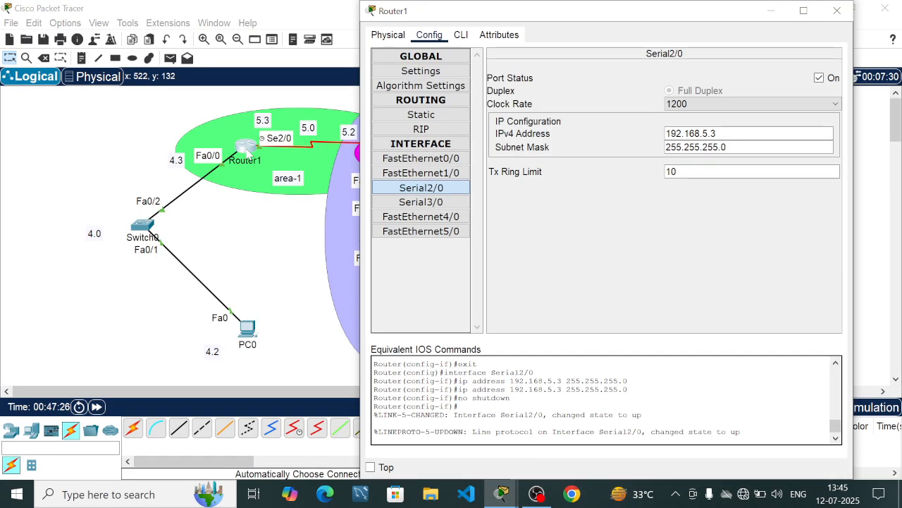
click(462, 37)
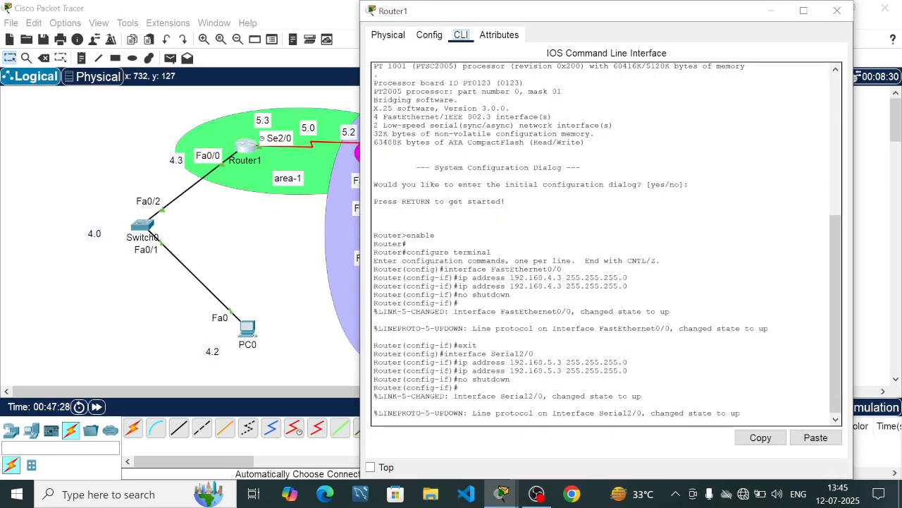
drag(835, 324, 835, 345)
click(511, 378)
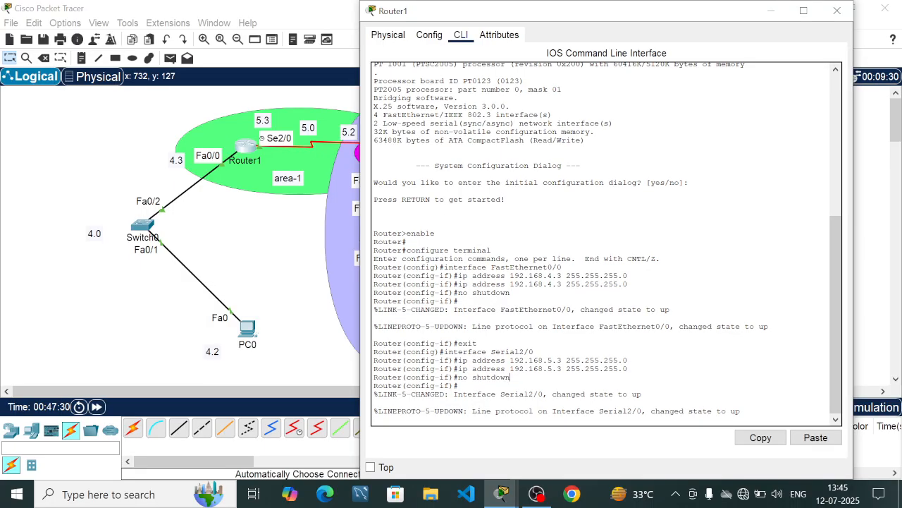
key(Return)
key(Return)
key(Return)
key(Return)
key(Return)
key(Return)
key(Return)
key(Return)
key(Return)
key(Return)
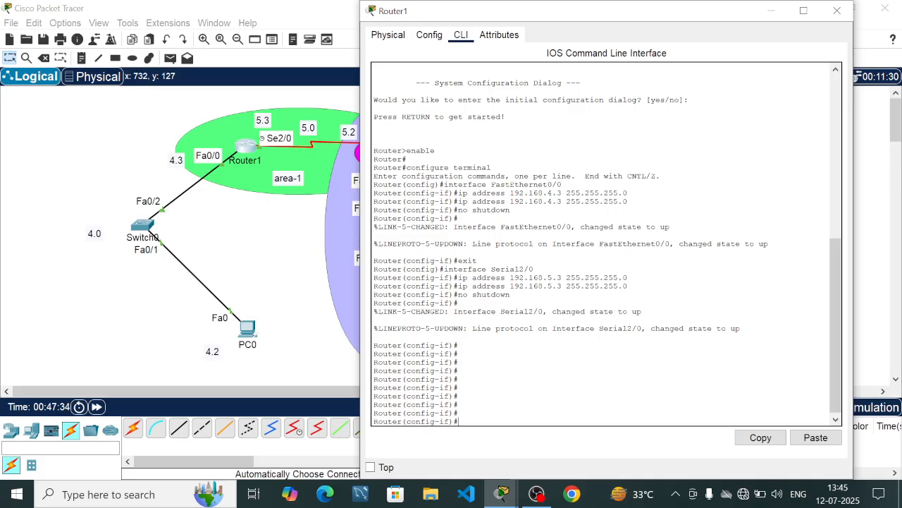
text(exi)
key(Return)
key(Return)
key(Return)
key(Return)
key(Return)
key(Return)
key(Return)
key(Return)
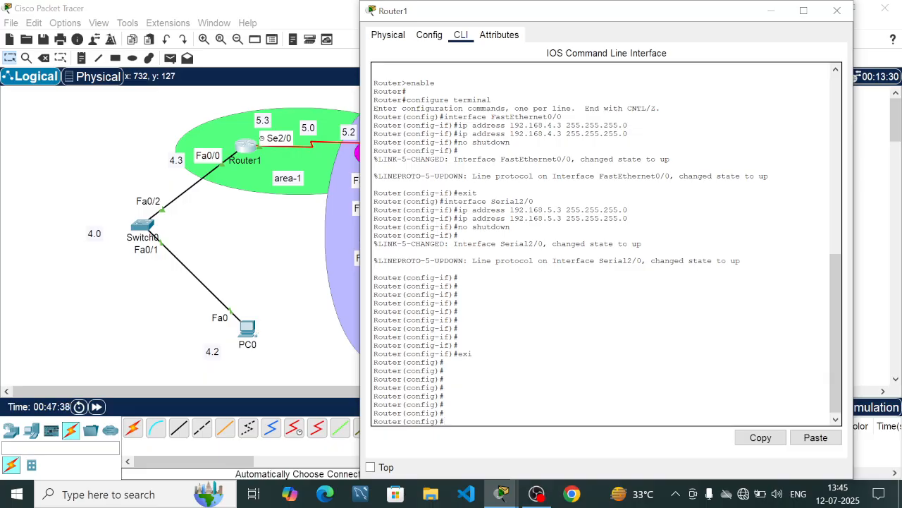
Start OSPF process 1 on Router1 and advertise network 192.168.4.0 with wildcard 0.0.0.255 in area 1
text(router sospf 1)
key(Return)
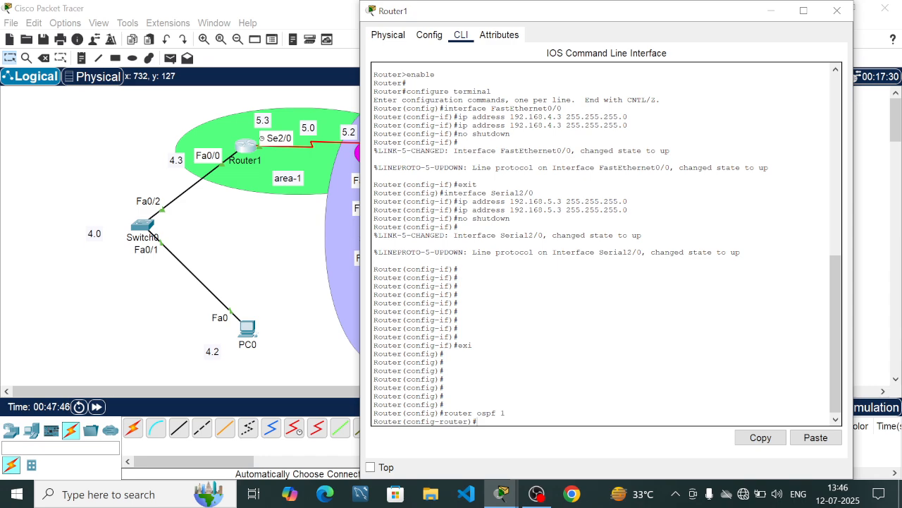
text(net)
key(Tab)
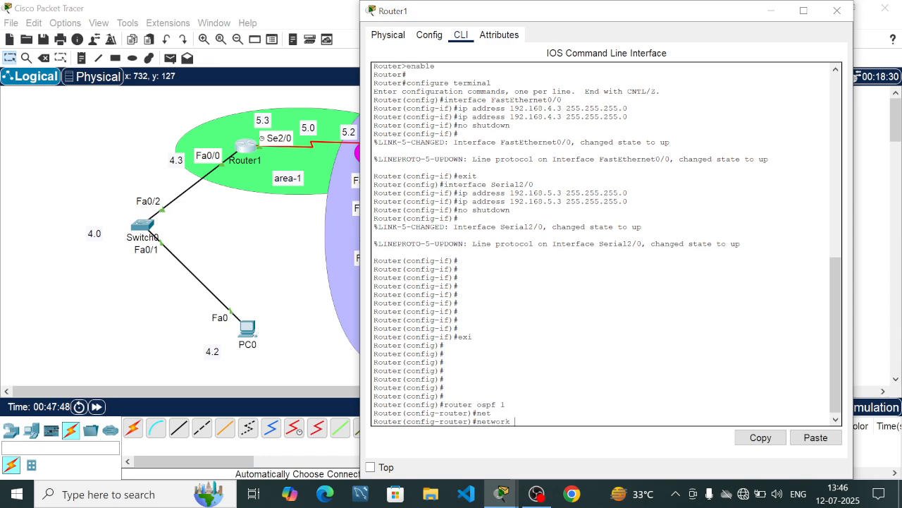
text(192.168.4.0)
text(0.)
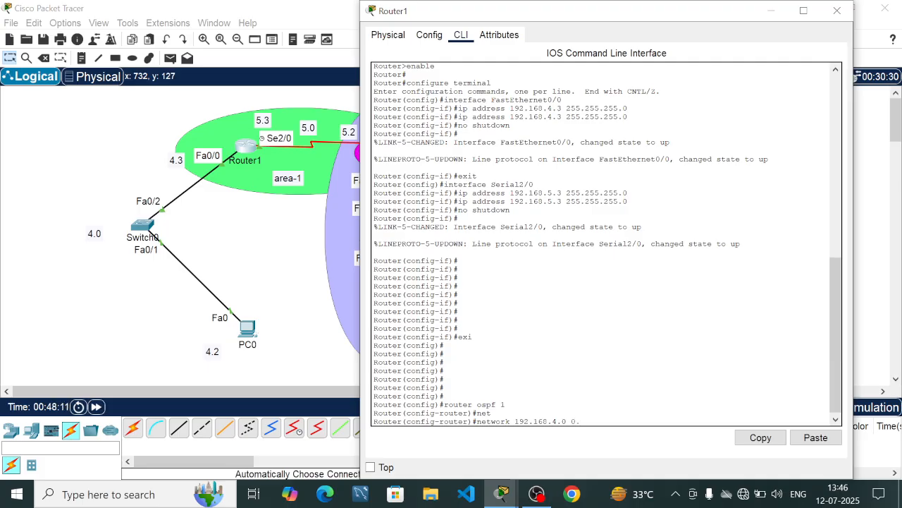
text(0.0.255 area 1)
key(Return)
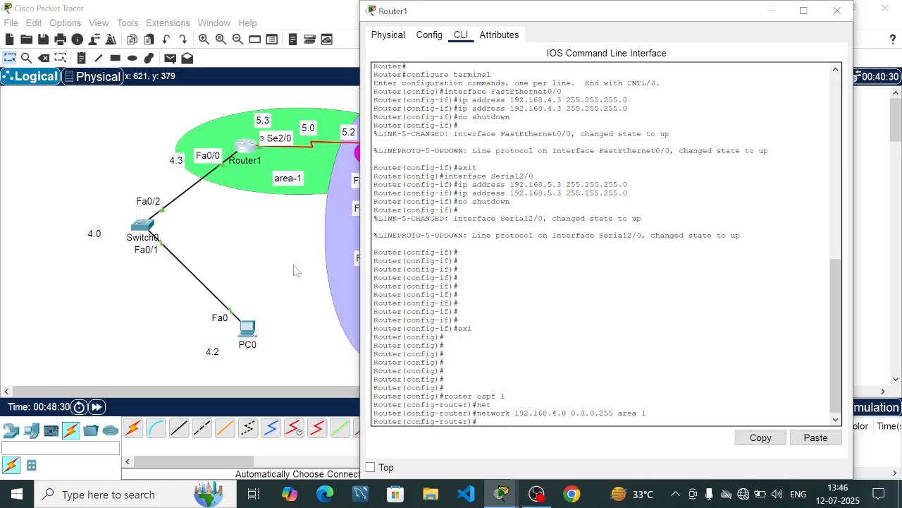
Advertise network 192.168.5.0 with wildcard 0.0.0.255 in area 1 on Router1, and minimise its window
key(Up)
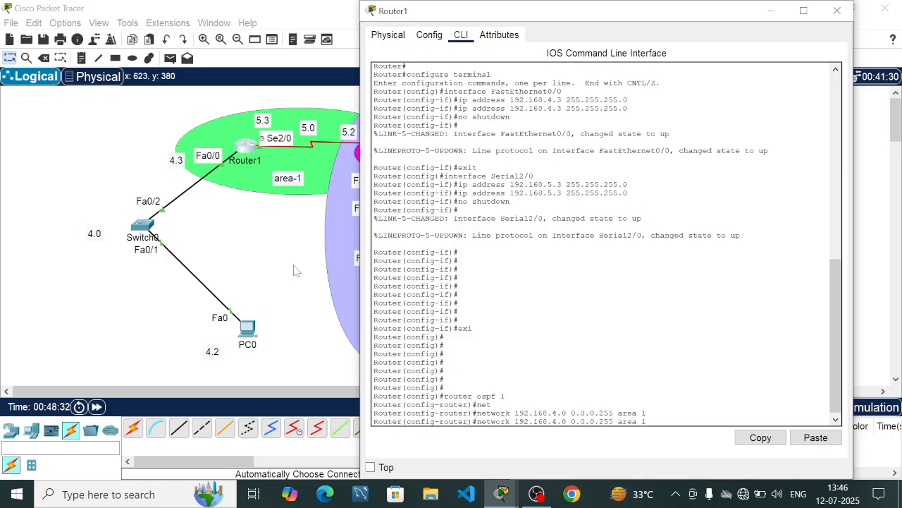
key(Left)
key(Left)
key(Left)
key(Left)
key(Left)
key(Left)
key(Left)
key(Left)
key(Left)
key(Left)
key(Left)
key(Left)
key(Left)
key(Left)
key(Left)
key(Left)
key(Left)
key(BackSpace)
text(5)
key(Return)
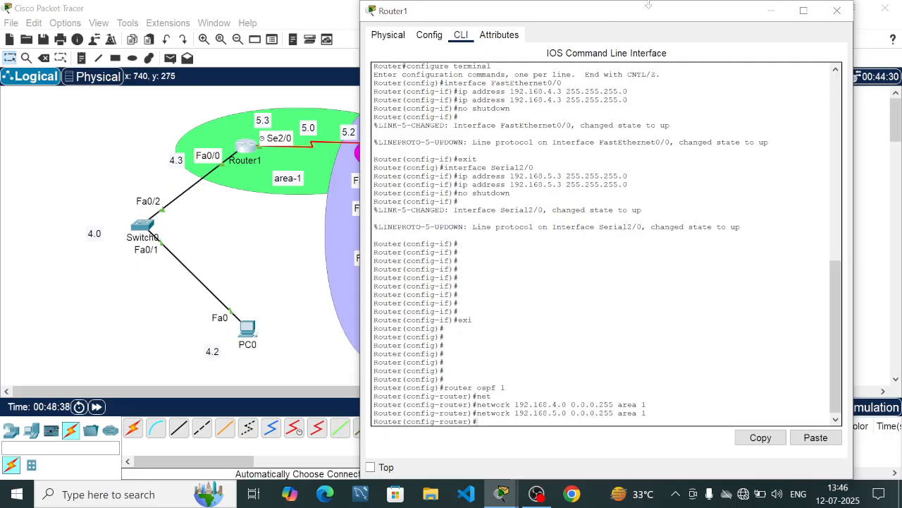
click(775, 11)
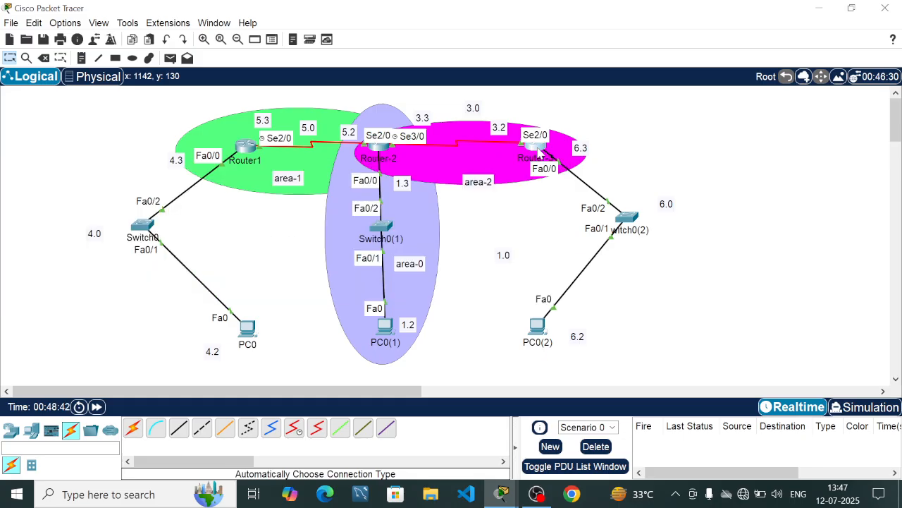
Open Router-3's command line and exit from interface configuration to global configuration mode
click(540, 149)
click(509, 35)
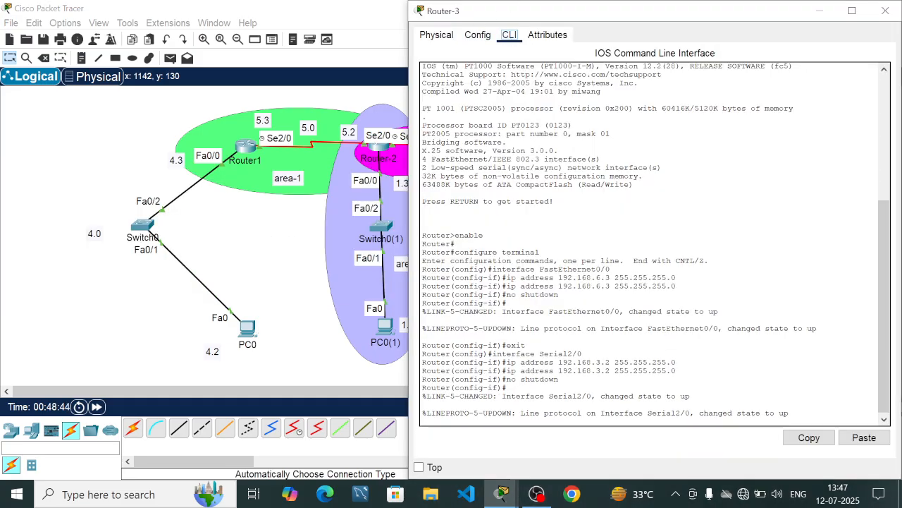
key(Return)
key(Return)
key(Return)
key(Return)
key(Return)
key(Return)
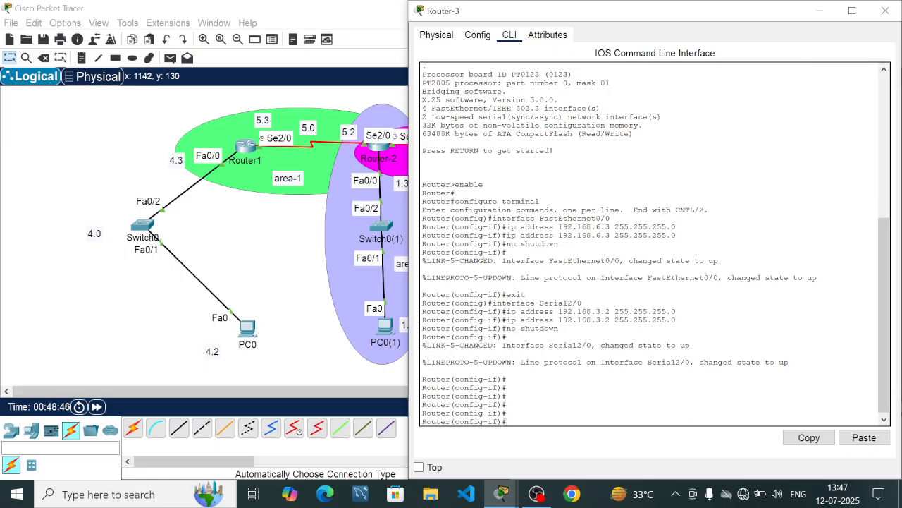
key(Return)
key(Return)
text(exi)
key(Return)
key(Return)
key(Return)
key(Return)
key(Return)
key(Return)
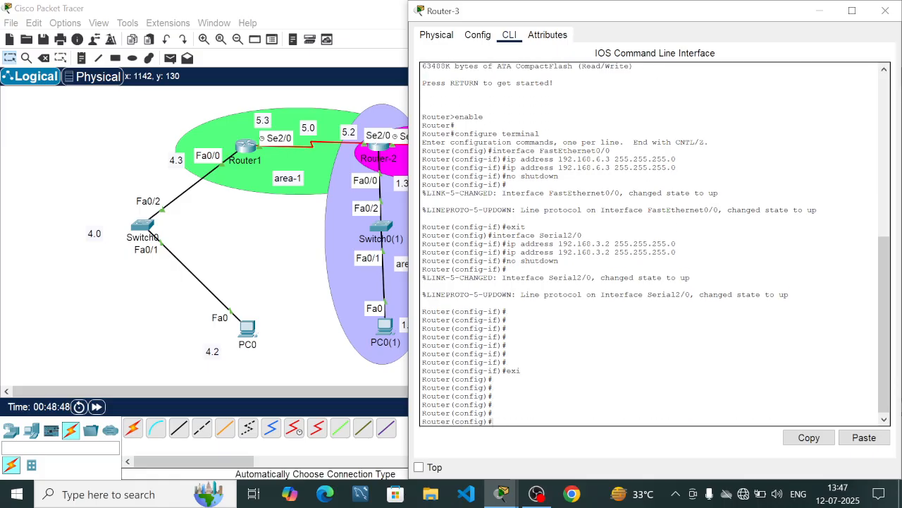
key(Return)
Start OSPF process 2 on Router-3 and advertise network 192.168.6.0 with wildcard 0.0.0.255 in area 2
text(rout)
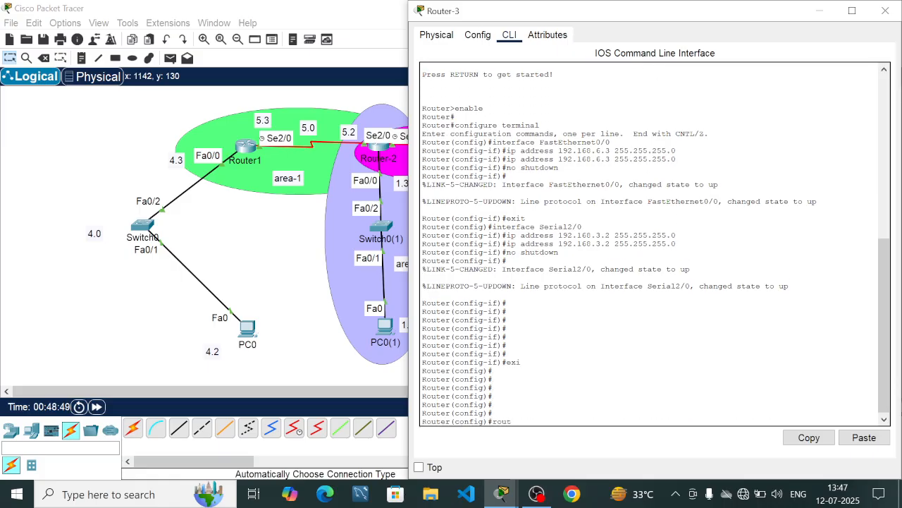
text(er ospf 2)
key(Return)
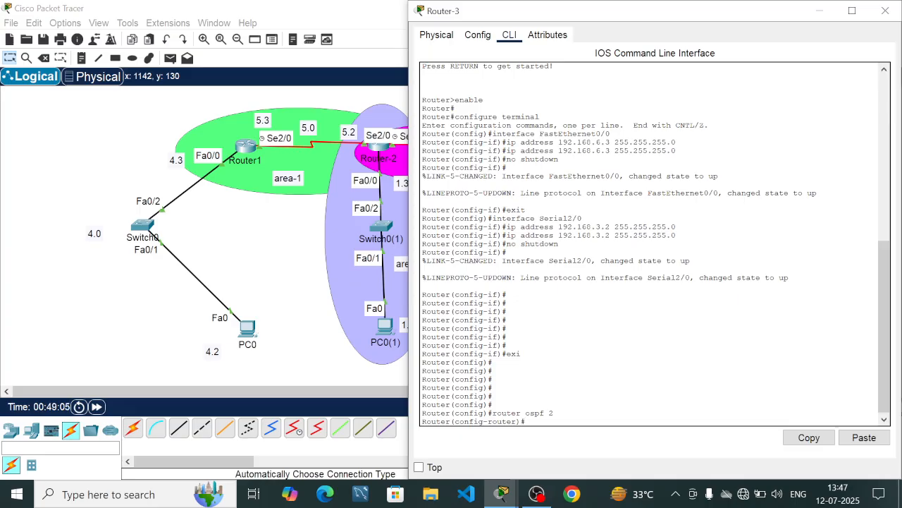
text(net)
key(Tab)
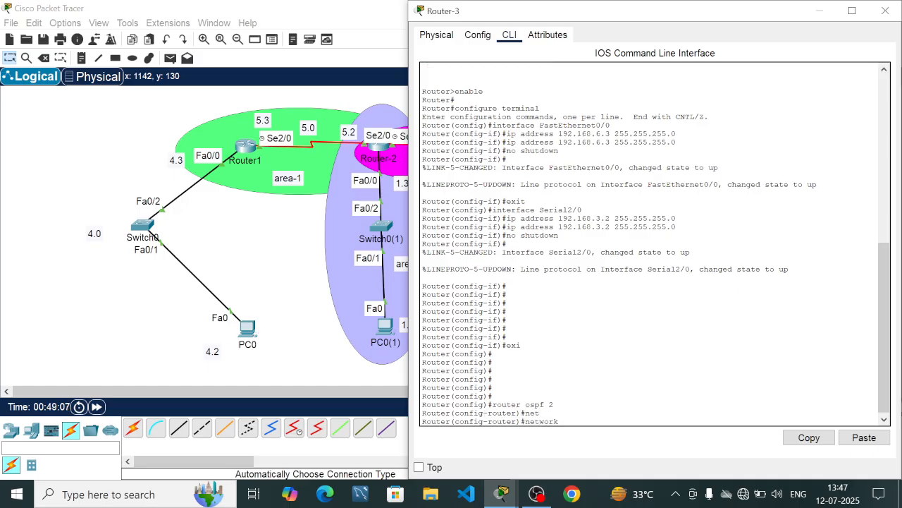
text(192.168.1.)
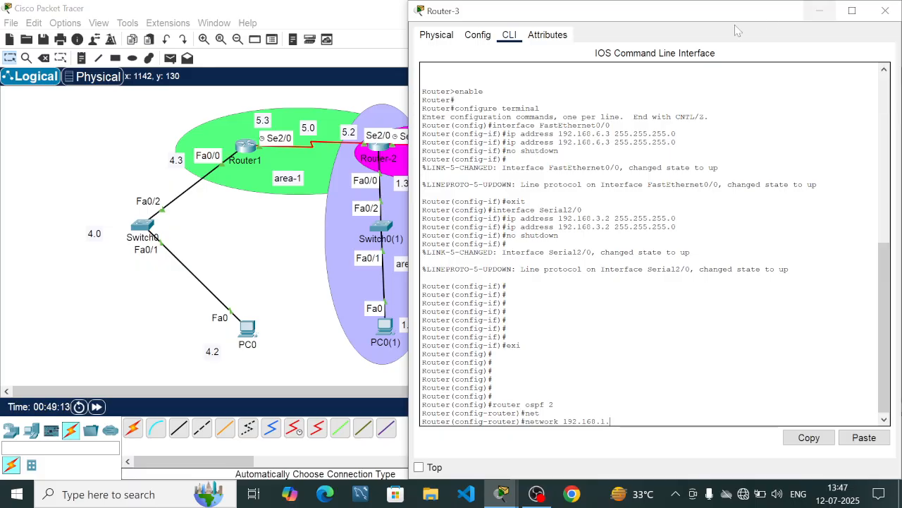
drag(769, 18, 494, 352)
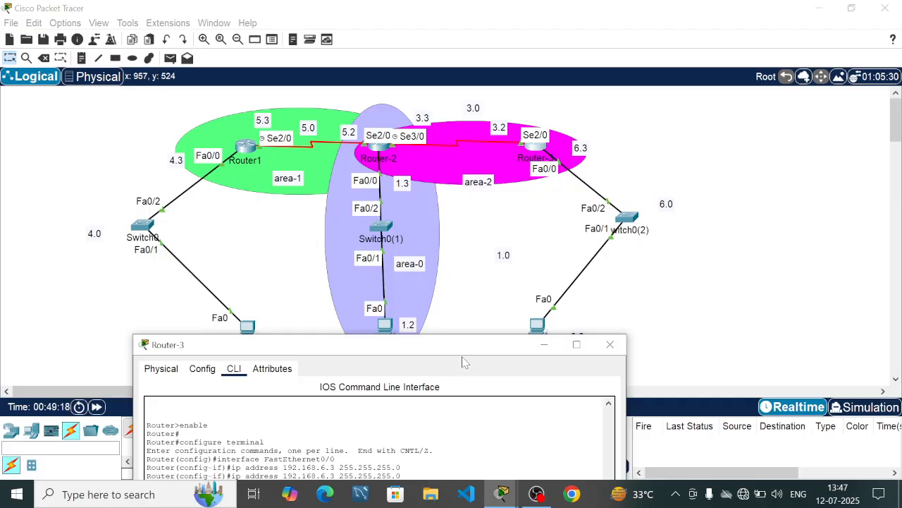
drag(476, 349, 715, 37)
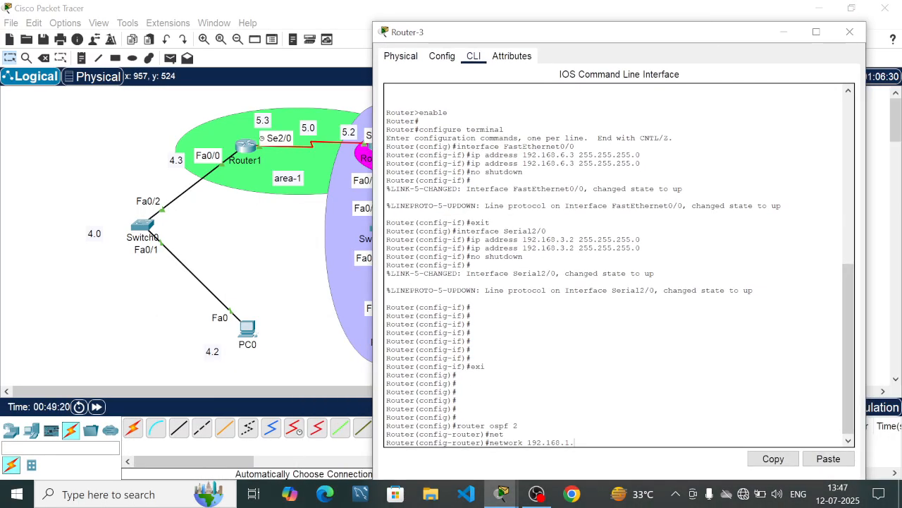
text(6.)
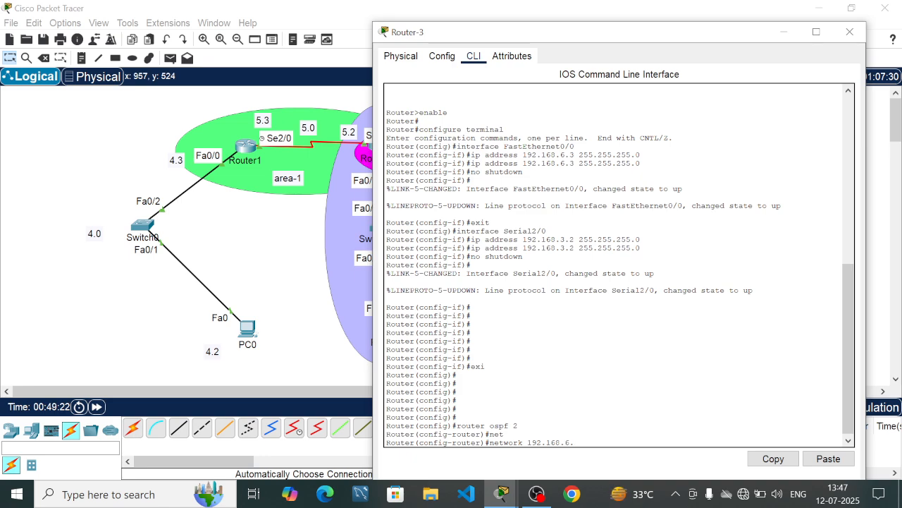
text(0 0.0.0.255 area 2)
key(Return)
Advertise network 192.168.3.0 with wildcard 0.0.0.255 in area 2 on Router-3, and minimise its window
key(Up)
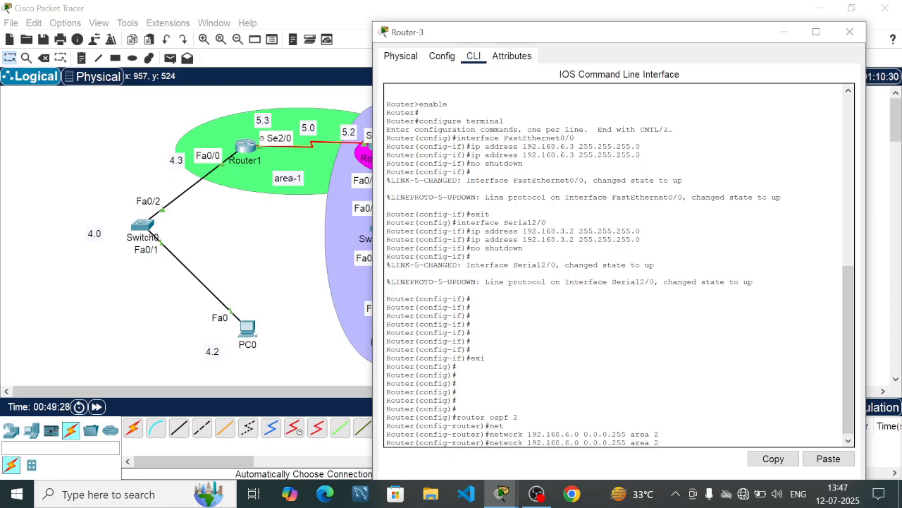
key(Left)
key(Left)
key(Left)
key(Left)
key(Left)
key(Left)
key(Left)
key(Left)
key(Left)
key(Left)
key(Left)
key(Left)
key(Left)
key(Left)
key(Left)
key(Left)
key(Left)
key(Left)
key(Left)
key(BackSpace)
drag(657, 41, 683, 62)
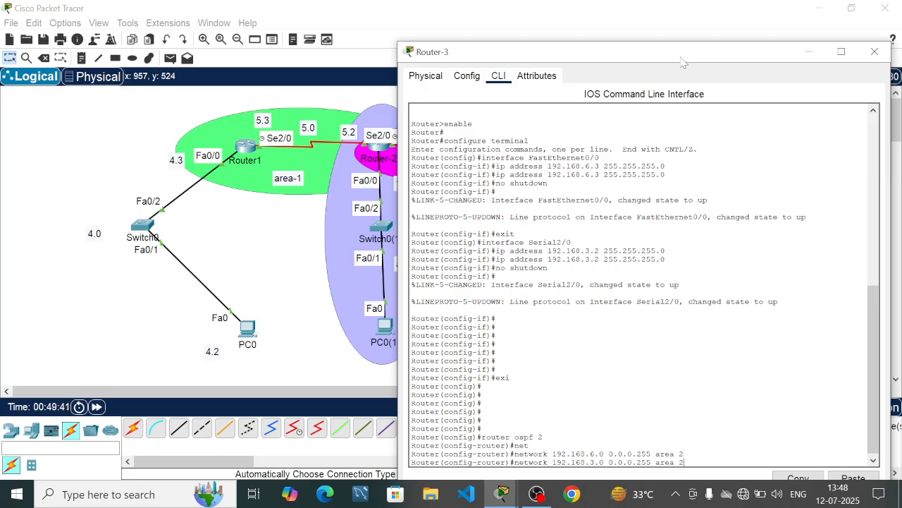
key(Return)
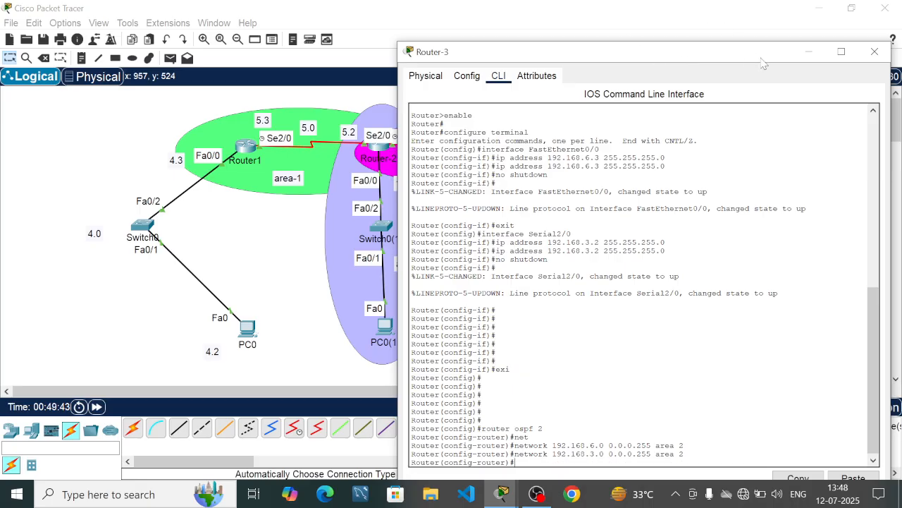
click(808, 51)
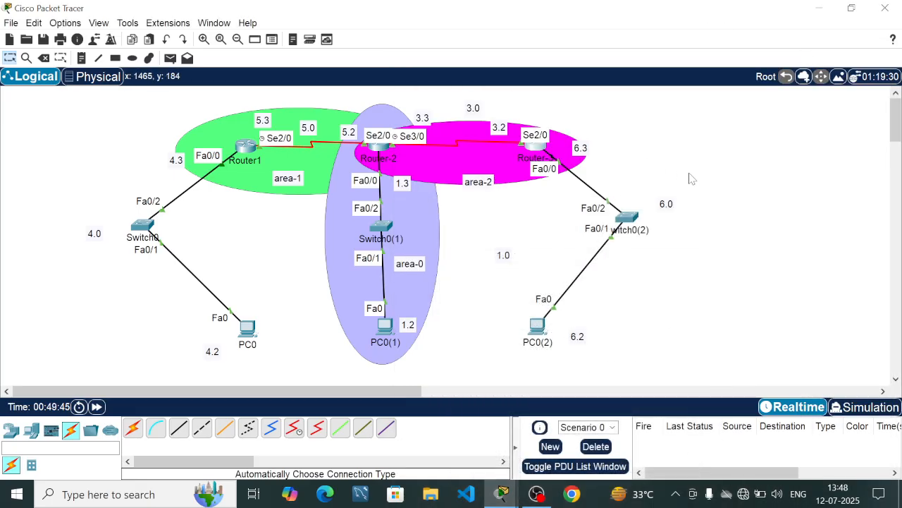
Open Router-2's command line and exit from interface configuration to global configuration mode
click(378, 154)
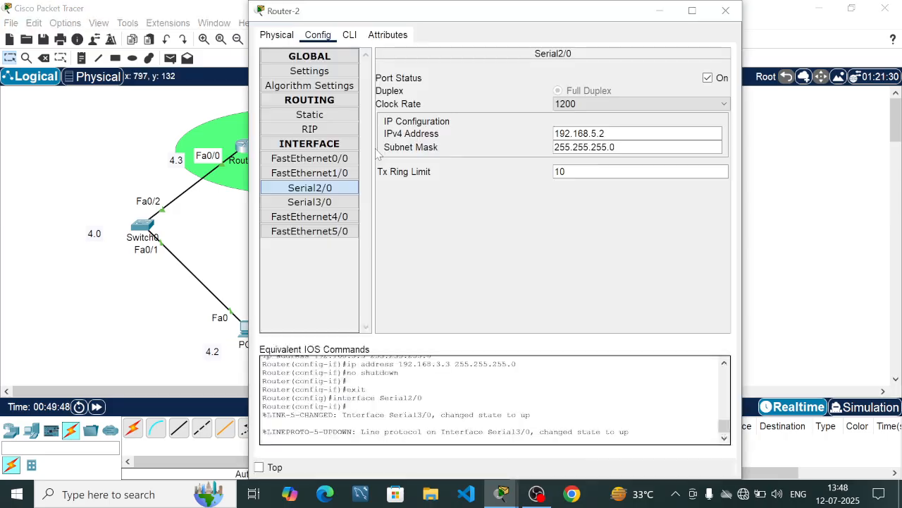
click(349, 37)
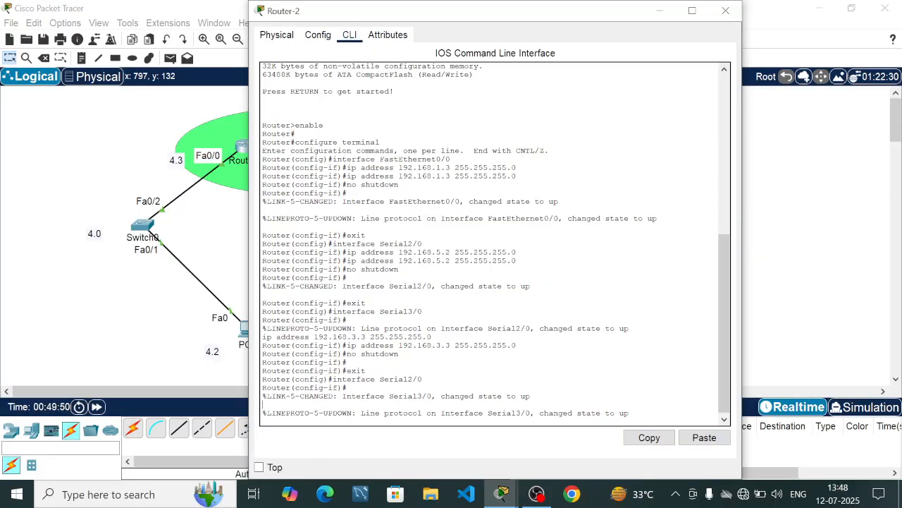
key(Return)
key(Return)
key(Return)
key(Return)
key(Return)
key(Return)
key(Return)
text(exi)
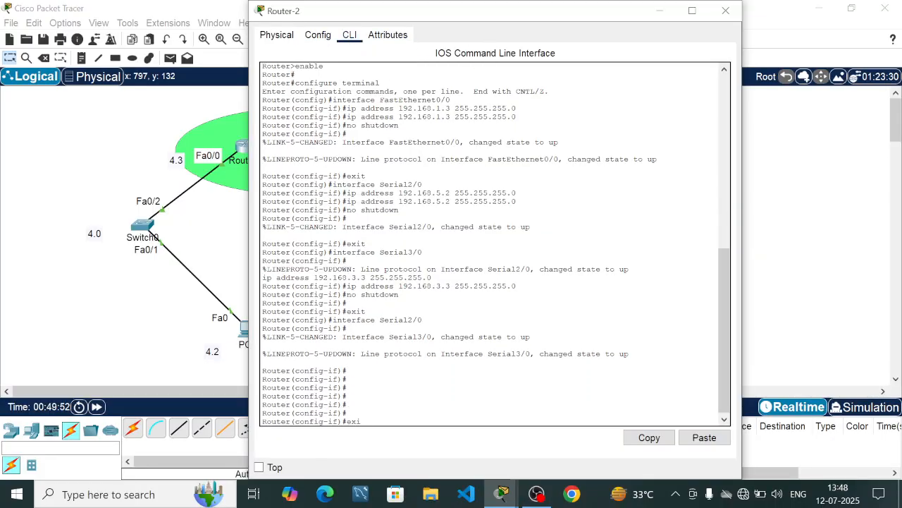
key(Return)
key(Return)
key(Return)
key(Return)
key(Return)
key(Return)
key(Return)
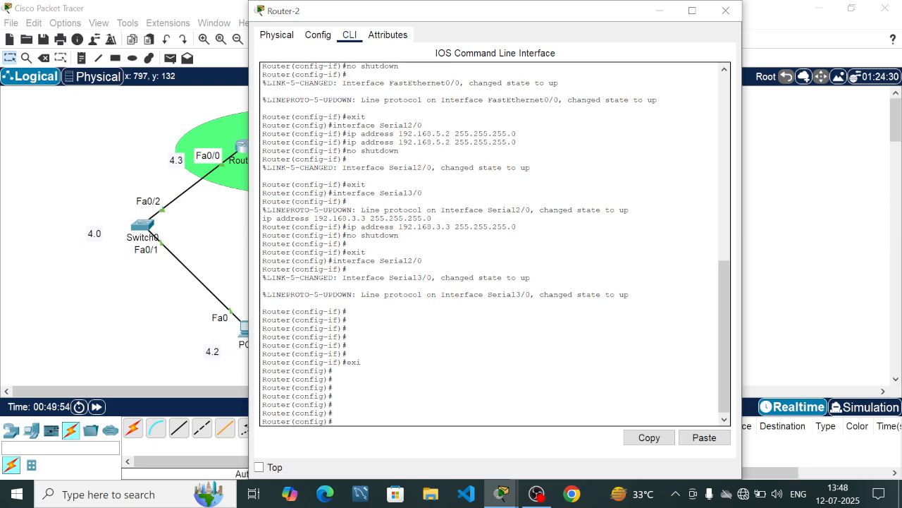
Start OSPF process 3 on Router-2 and move its window clear of area-0 in the topology
text(router ospf 3)
key(Return)
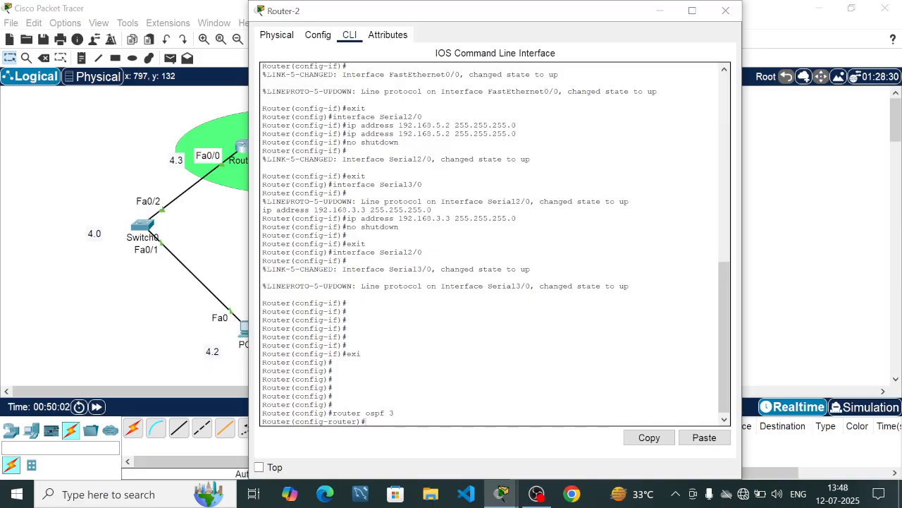
drag(498, 15, 705, 10)
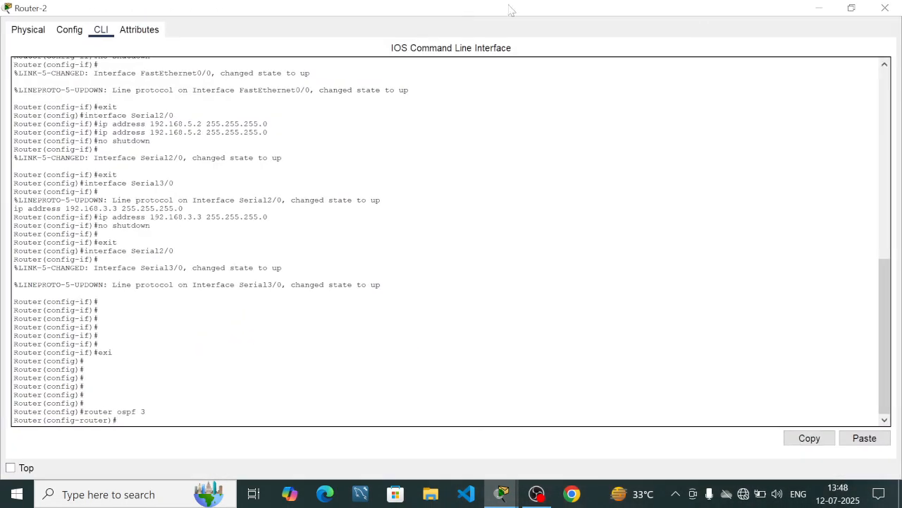
click(853, 12)
drag(521, 17, 718, 26)
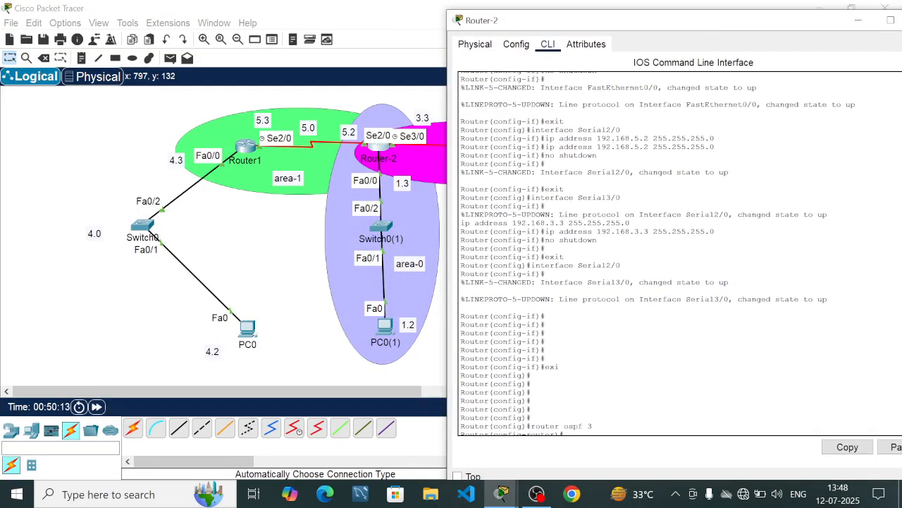
Advertise network 192.168.1.0 with wildcard 0.0.0.255 in area 0 on Router-2
text(net)
key(Tab)
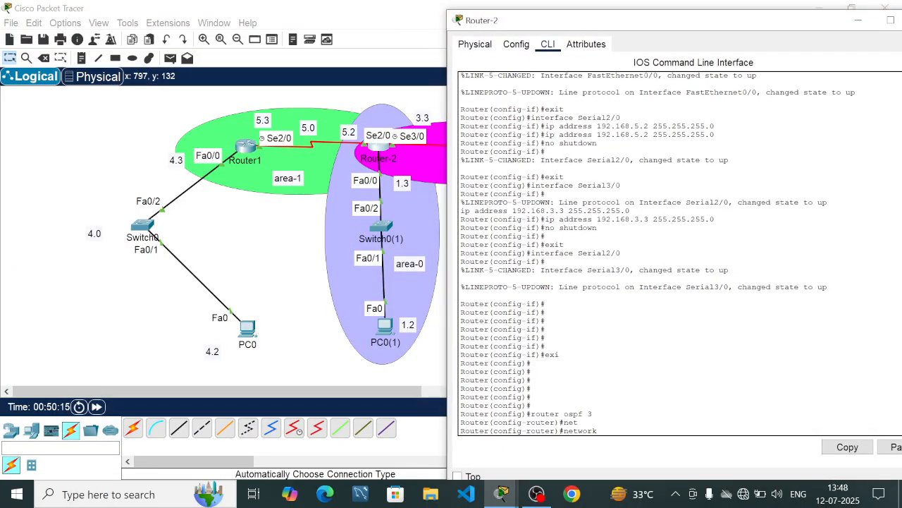
text(192.168.1.0 0.0.0.255 area 0)
key(Return)
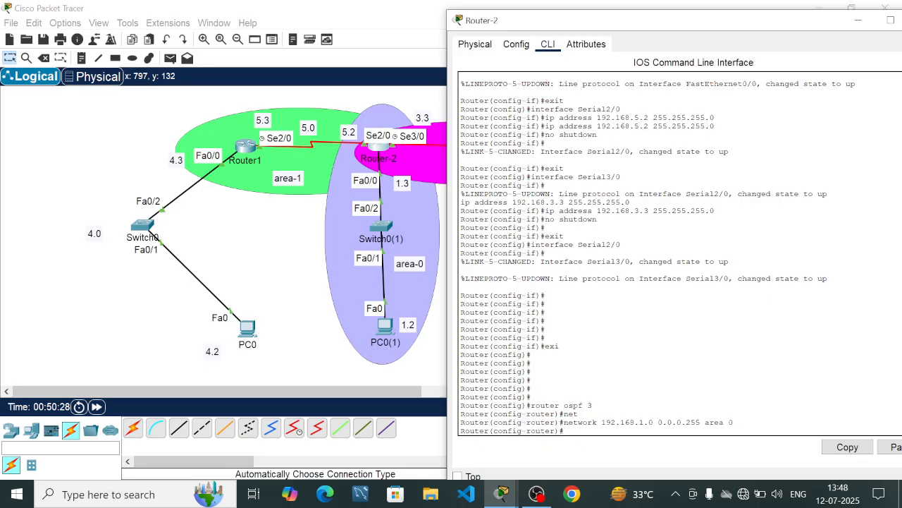
Advertise network 192.168.5.0 with wildcard 0.0.0.255 in area 1 on Router-2
key(Up)
key(Left)
key(Left)
key(Left)
key(Left)
key(Left)
key(Left)
key(Left)
key(Left)
key(Left)
key(Left)
key(Left)
key(Left)
key(Left)
key(Left)
key(Left)
key(Left)
key(Left)
key(Left)
key(Left)
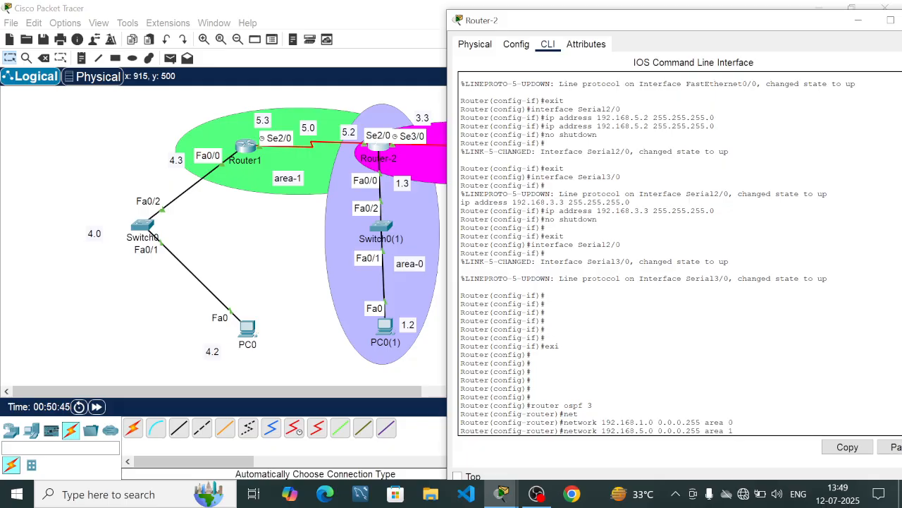
key(Return)
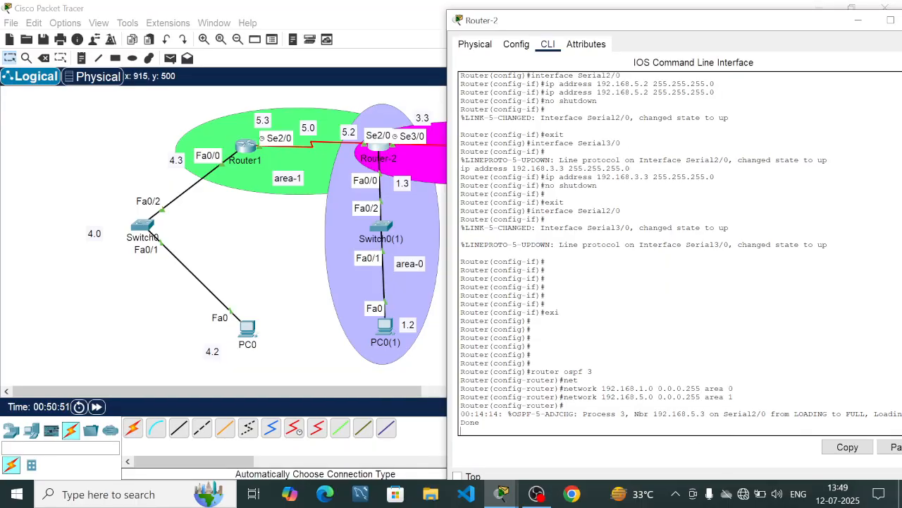
Check the area-2 addresses in the topology behind Router-2's window and bring up a fresh router configuration prompt
click(891, 19)
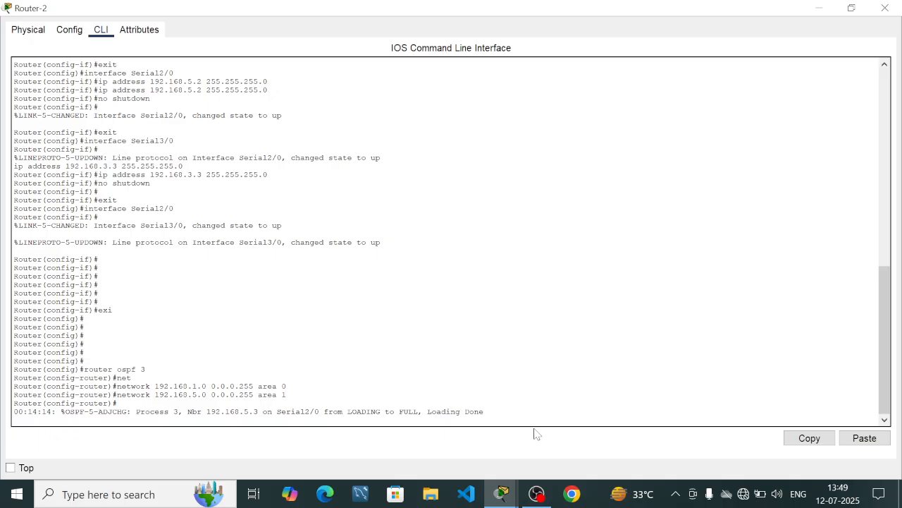
key(Return)
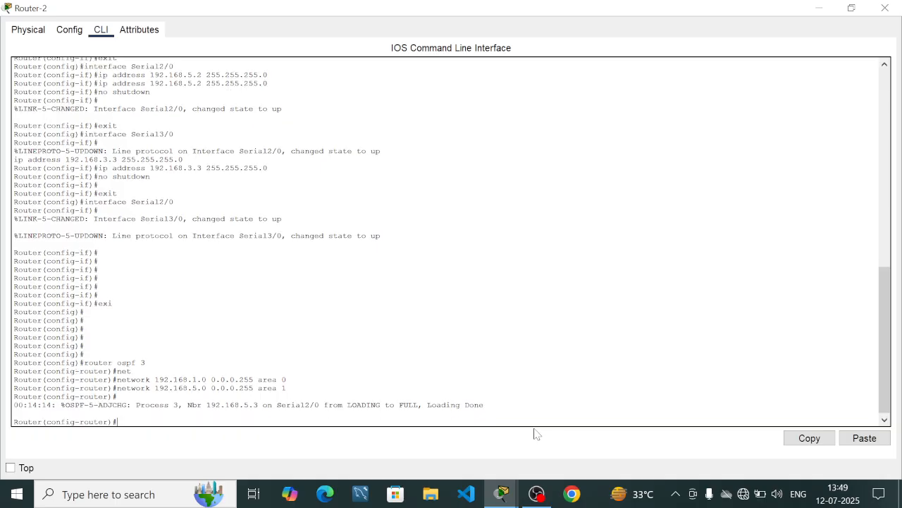
click(852, 7)
drag(637, 22, 624, 175)
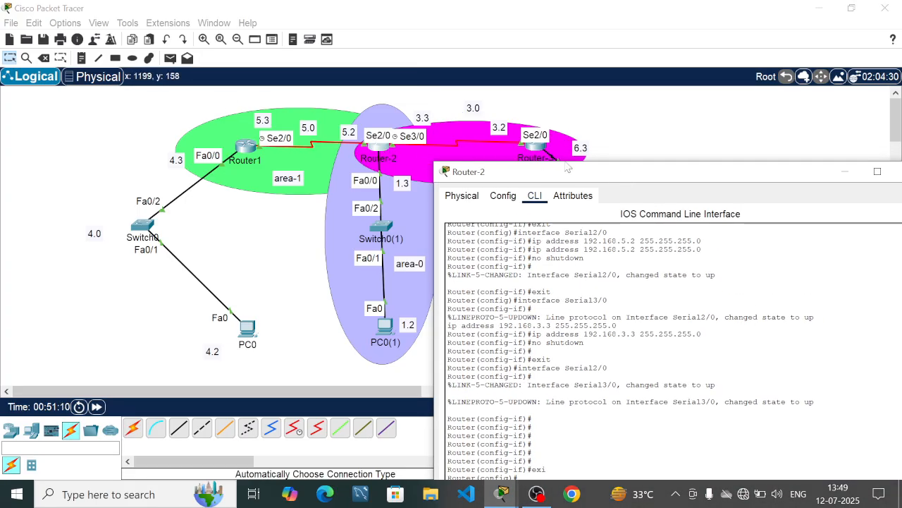
drag(573, 173, 546, 234)
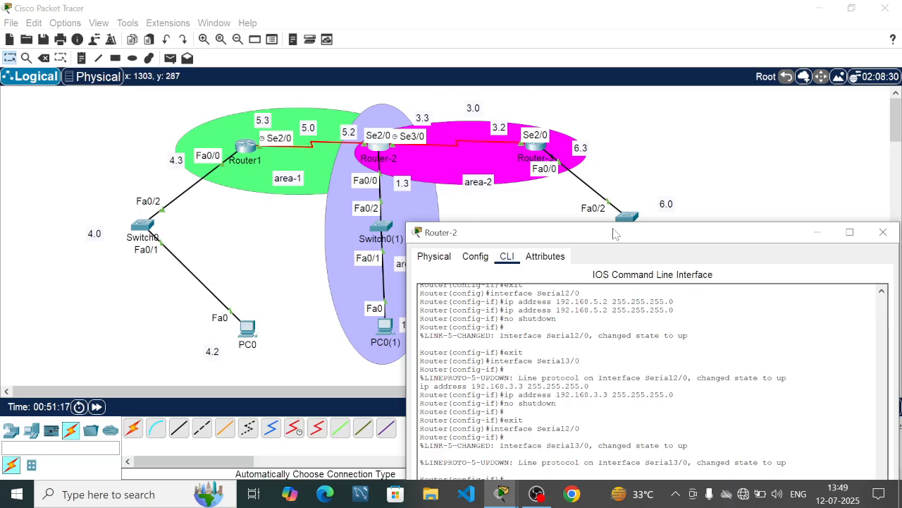
drag(614, 234, 612, 29)
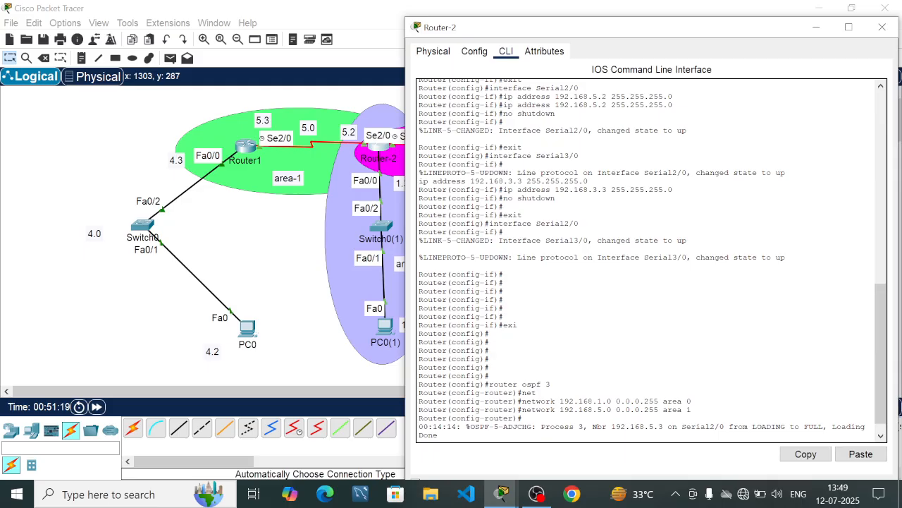
key(Return)
key(Return)
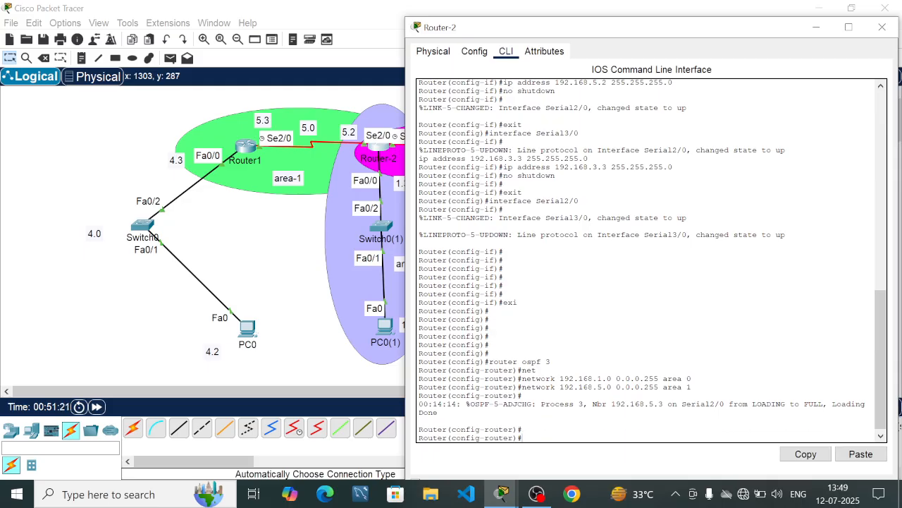
Advertise network 192.168.3.0 with wildcard 0.0.0.255 in area 2 on Router-2, and minimise its window
key(Up)
key(Right)
key(Right)
key(Right)
key(Right)
key(Right)
key(Right)
key(Right)
key(Left)
key(Left)
key(Left)
key(Left)
key(Left)
key(Left)
key(Left)
key(Left)
key(Left)
key(Left)
key(Left)
key(Left)
key(Left)
key(BackSpace)
text(3)
drag(659, 37, 399, 215)
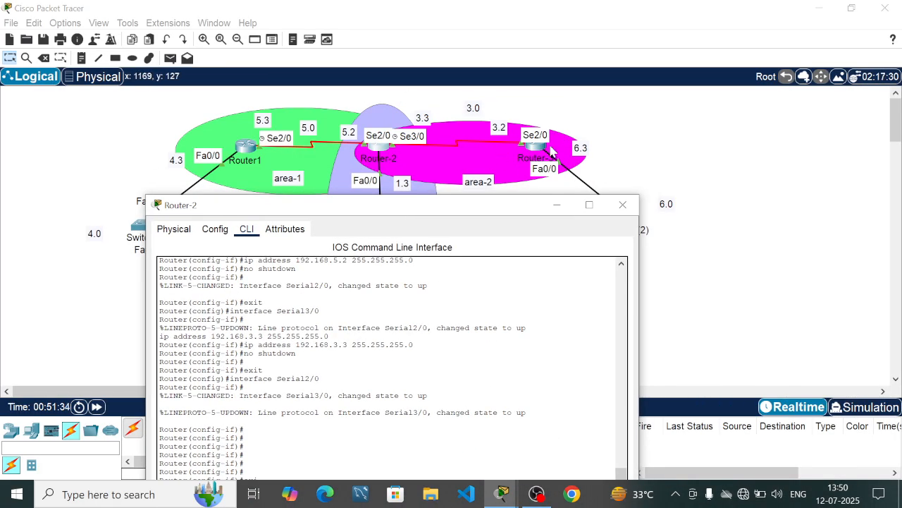
drag(442, 211, 644, 32)
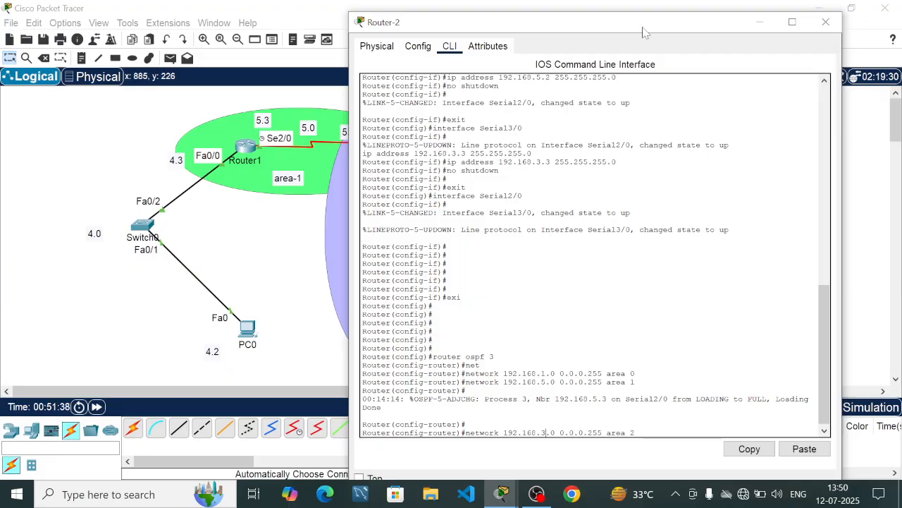
key(Return)
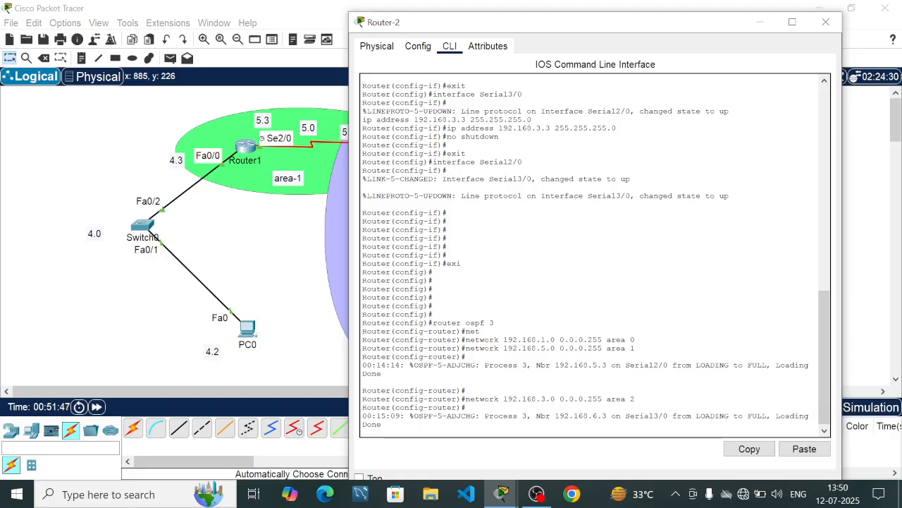
drag(681, 23, 415, 248)
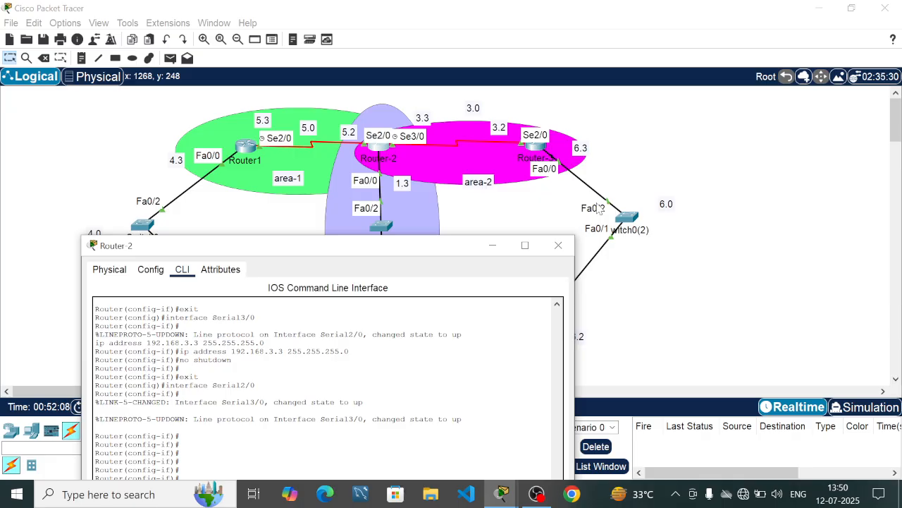
click(492, 246)
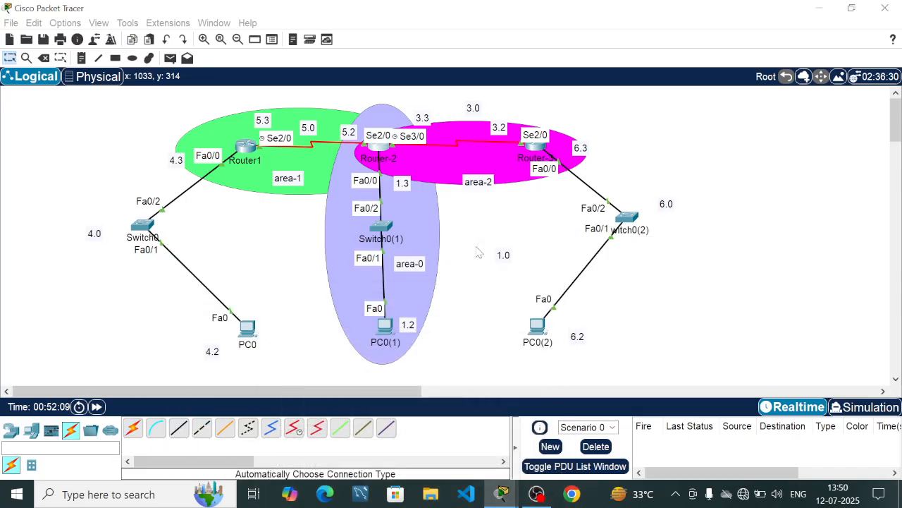
Open the Command Prompt on PC0 in place of its IP configuration and move the window clear of area-0
click(248, 330)
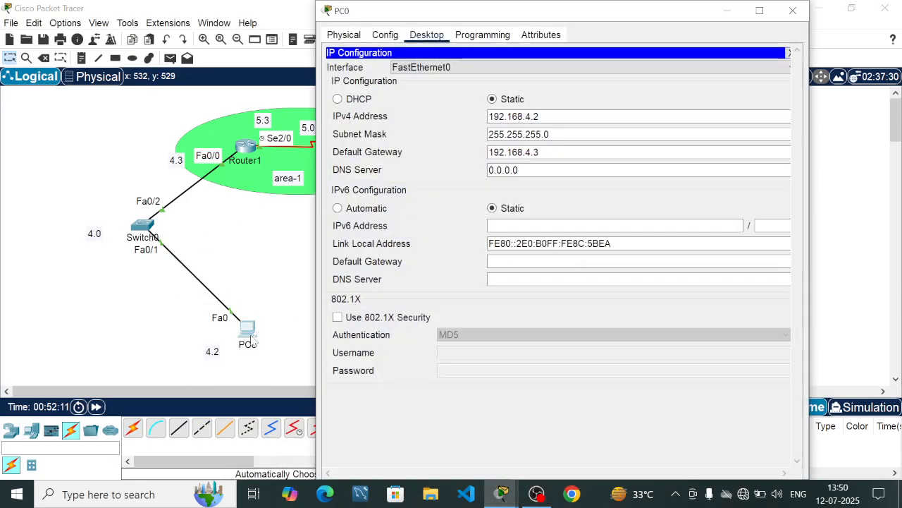
click(790, 54)
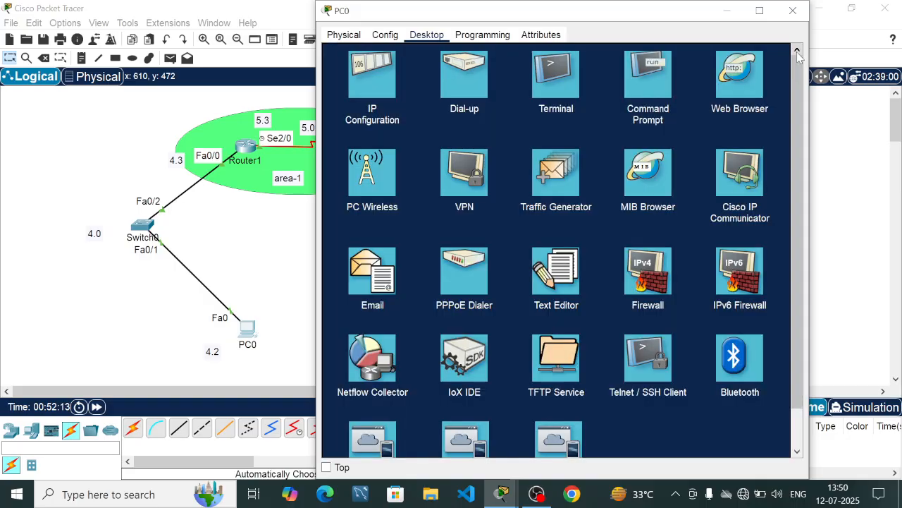
click(641, 82)
drag(524, 17, 671, 213)
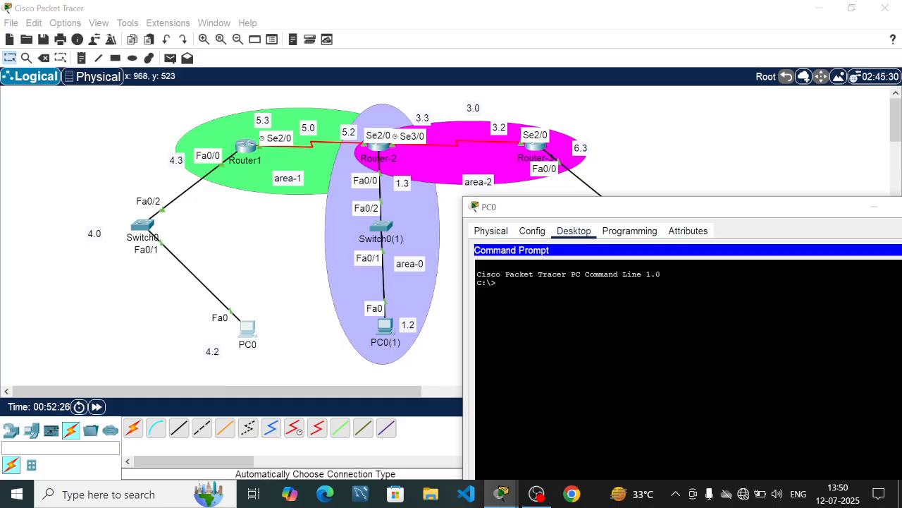
Ping PC0(1) at 192.168.1.2 from PC0's Command Prompt, and repeat the ping
text(ping 192,168)
key(BackSpace)
key(BackSpace)
text(.16)
key(Return)
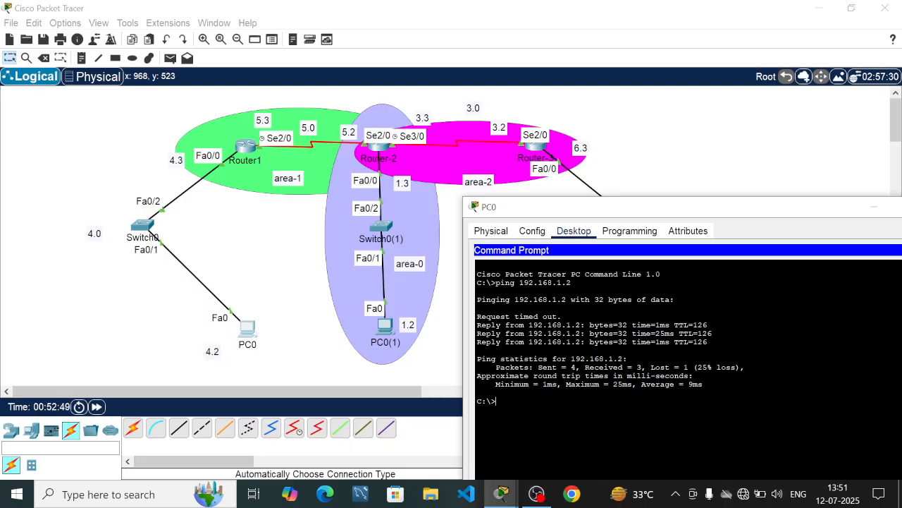
key(Return)
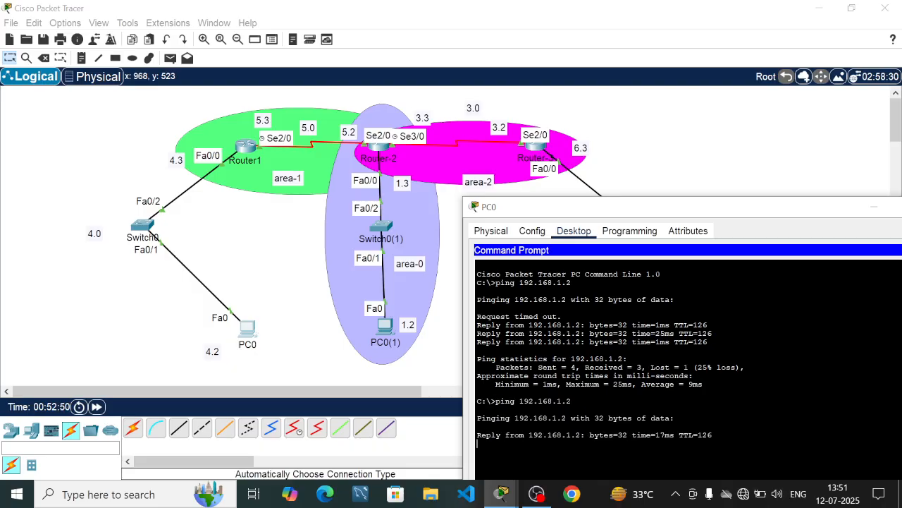
Uncover PC0(1) in the topology, open its Command Prompt and move that window clear of area-0
drag(595, 213, 591, 69)
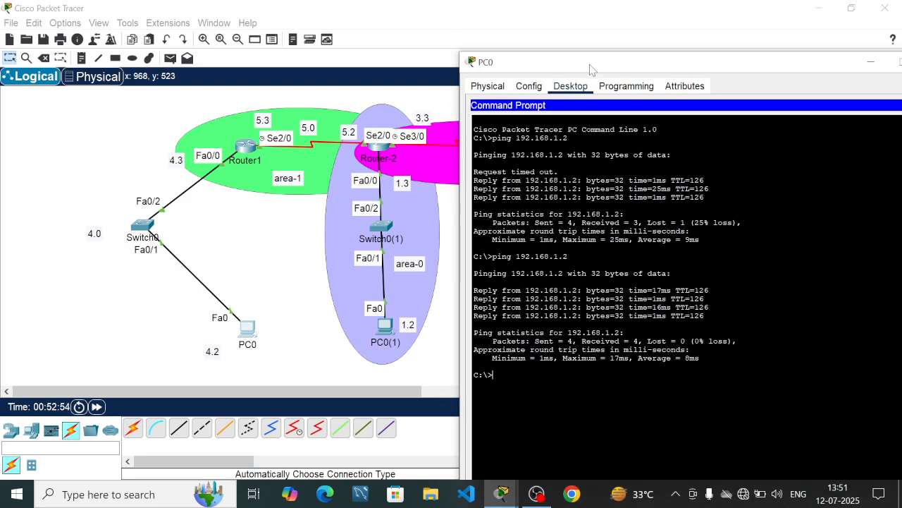
drag(591, 69, 591, 303)
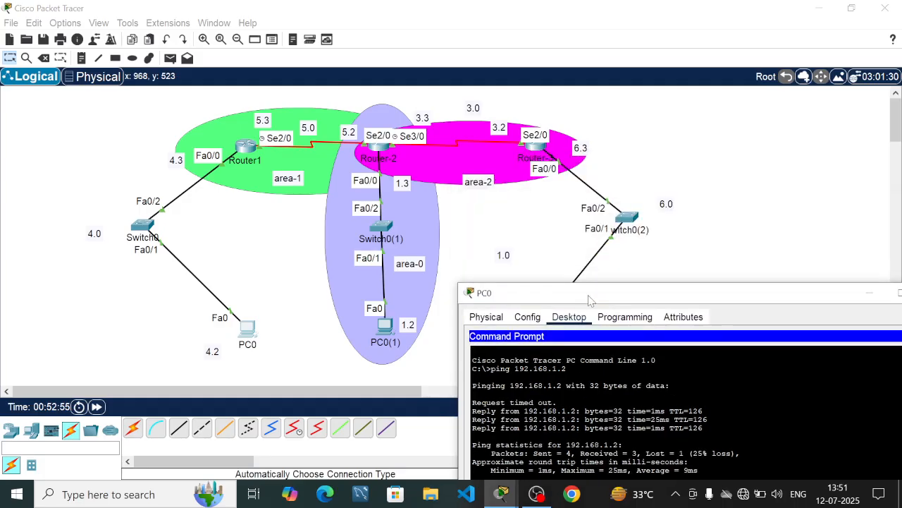
click(380, 332)
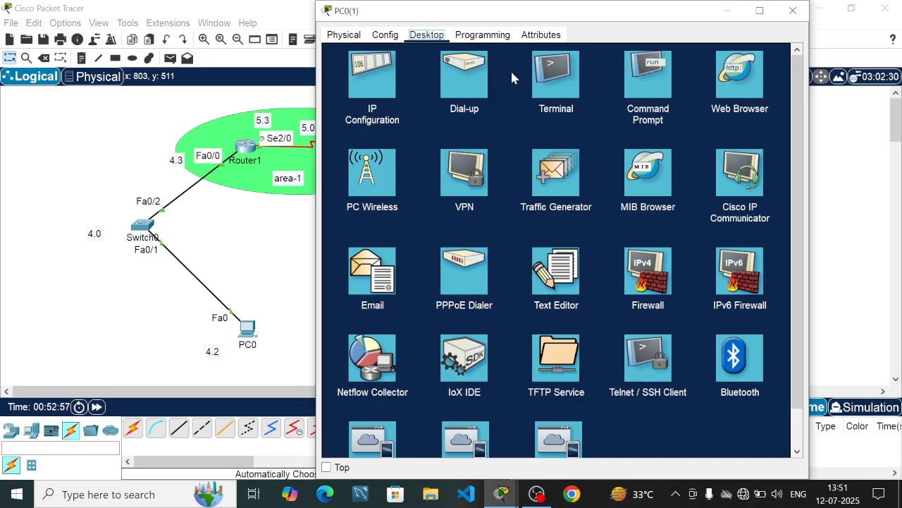
click(631, 94)
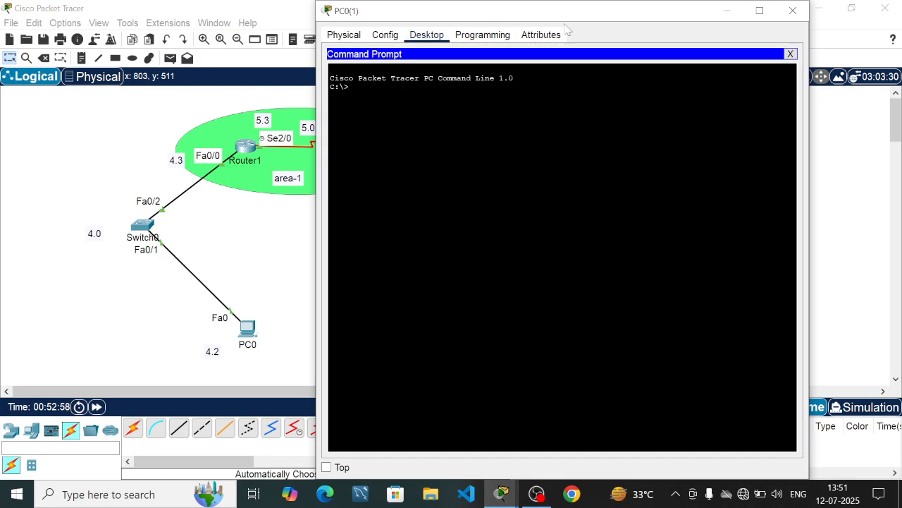
drag(564, 21, 758, 109)
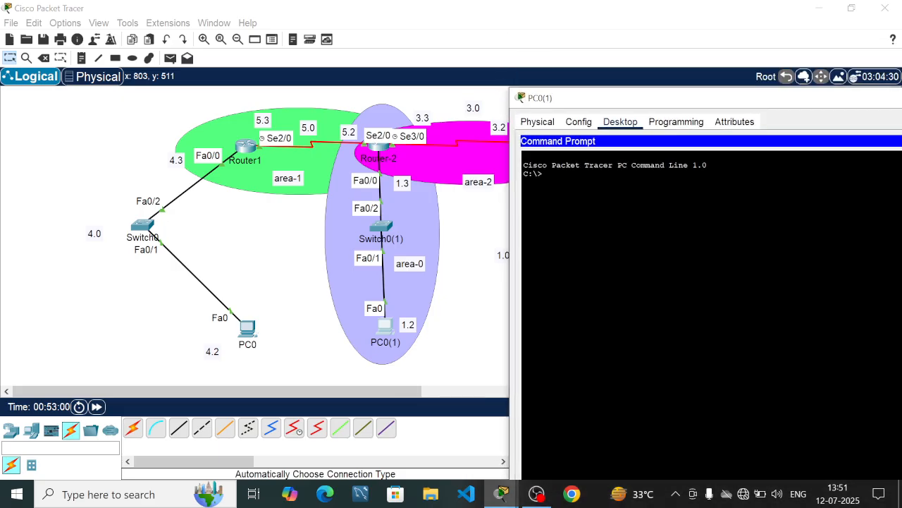
Ping Router1's interface addresses 192.168.5.3 and 192.168.4.3 from PC0(1)
text(19)
key(BackSpace)
text(.168.5.3)
key(Return)
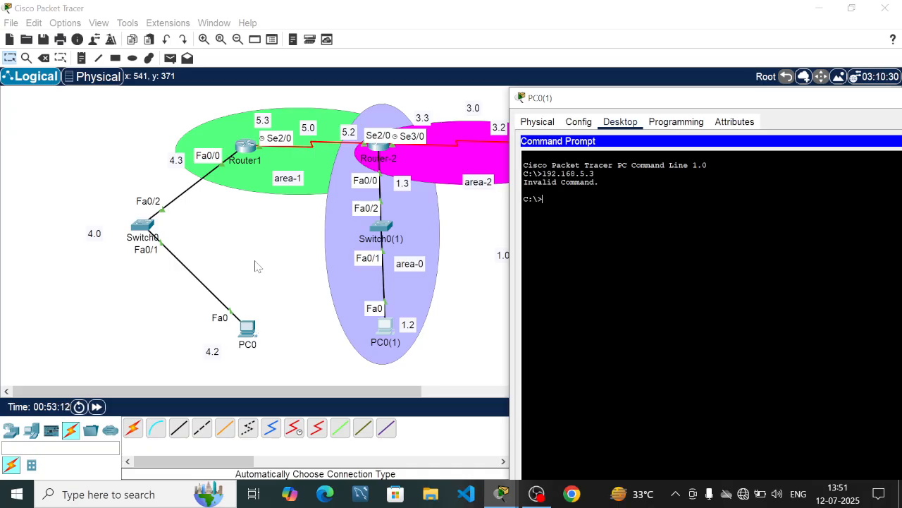
key(Up)
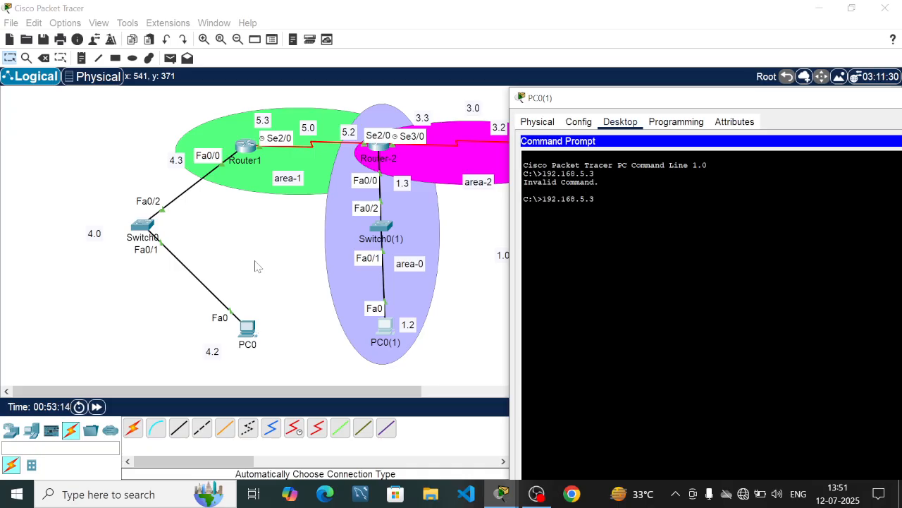
key(Home)
text(ping)
key(Return)
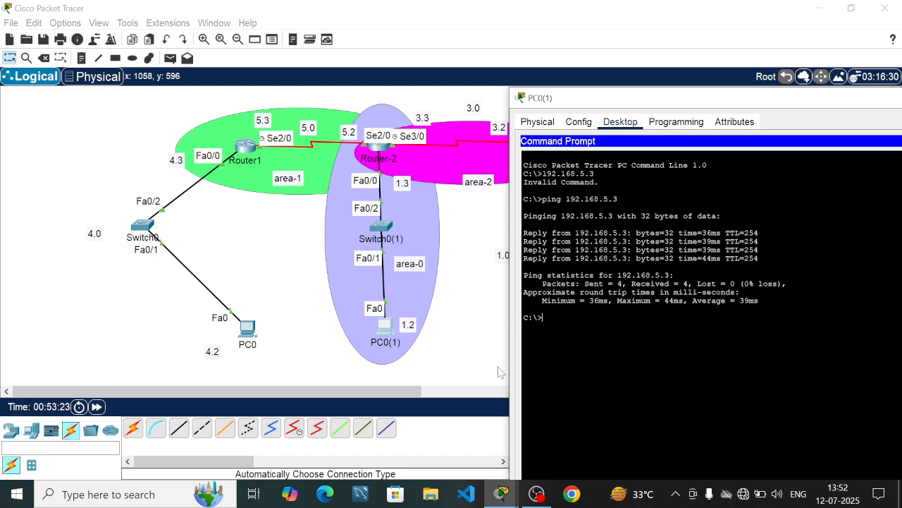
key(Up)
key(Return)
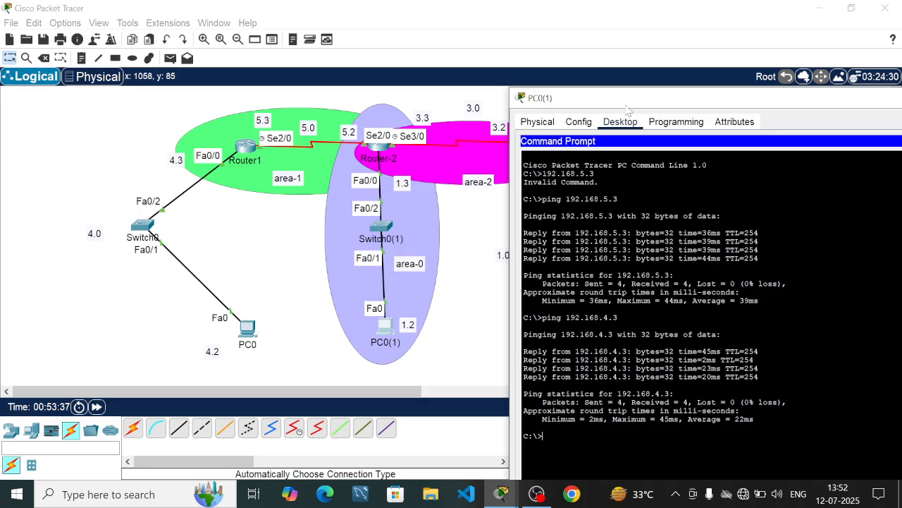
Ping Router-3's serial address 192.168.3.2 from PC0(1), and close the PC0(1) window
drag(649, 104, 63, 80)
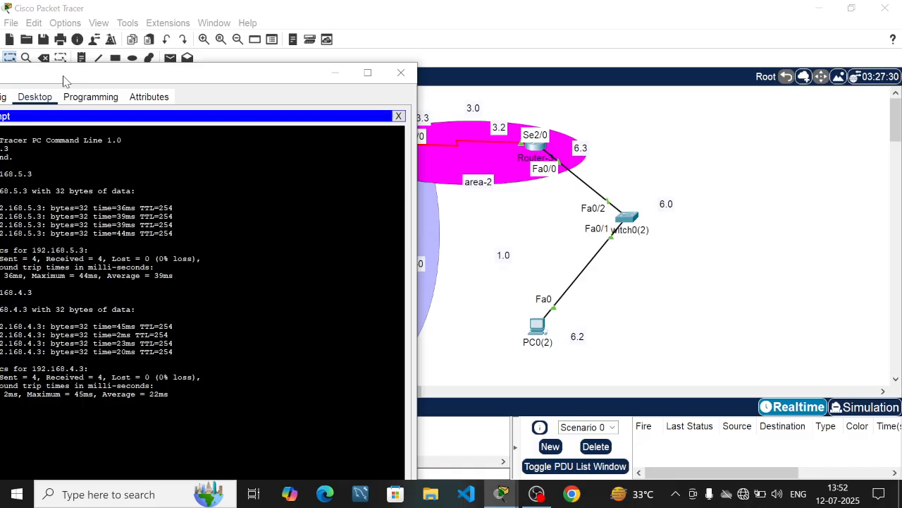
drag(64, 80, 461, 51)
key(Up)
key(Left)
key(Left)
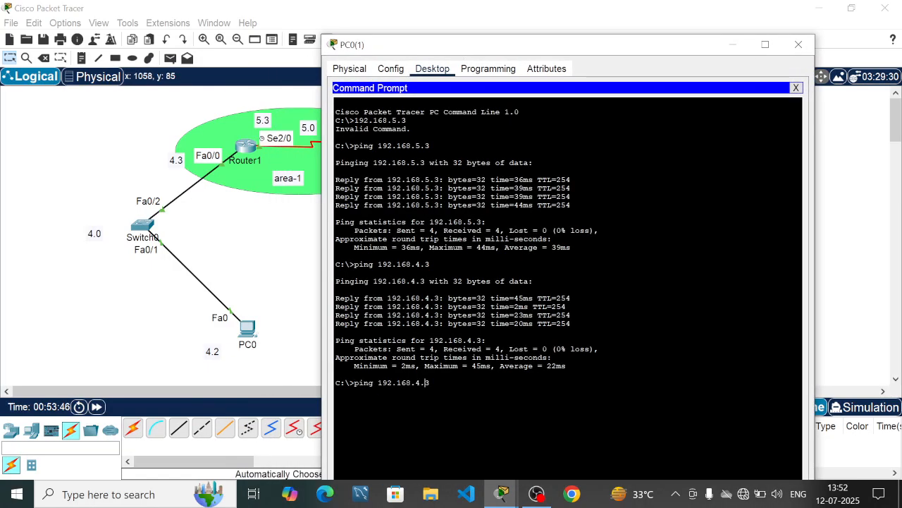
key(BackSpace)
text(3)
key(End)
key(BackSpace)
text(2)
key(Return)
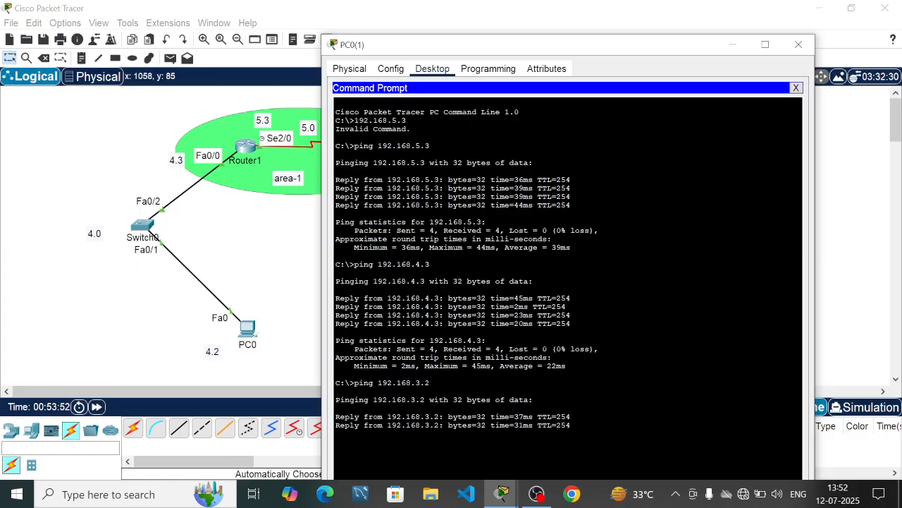
drag(637, 48, 253, 115)
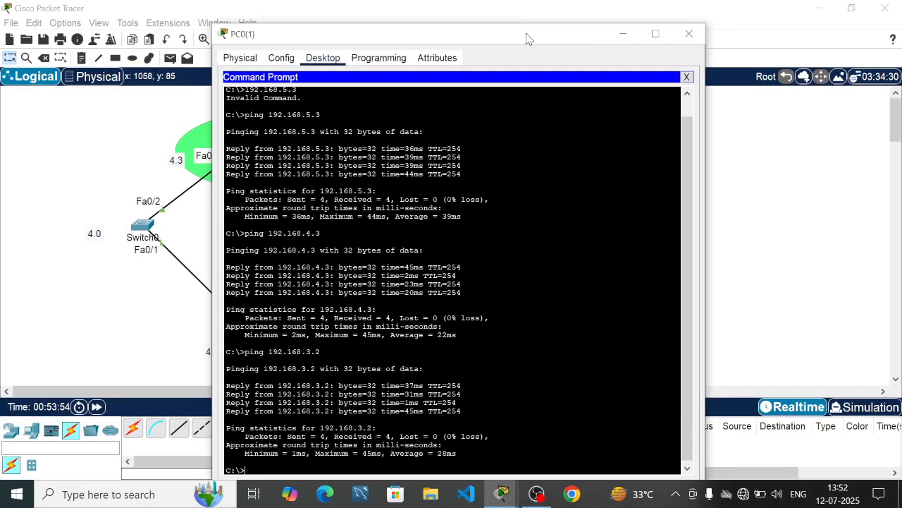
drag(528, 36, 634, 45)
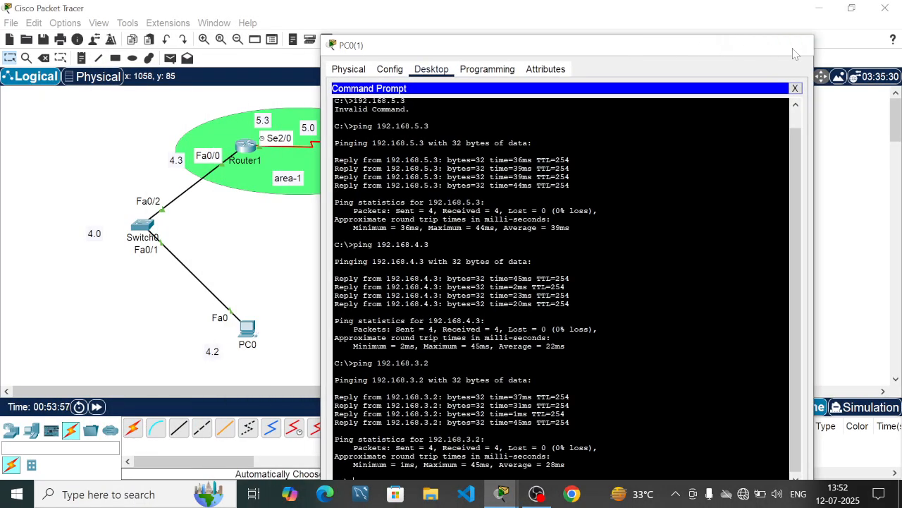
click(797, 45)
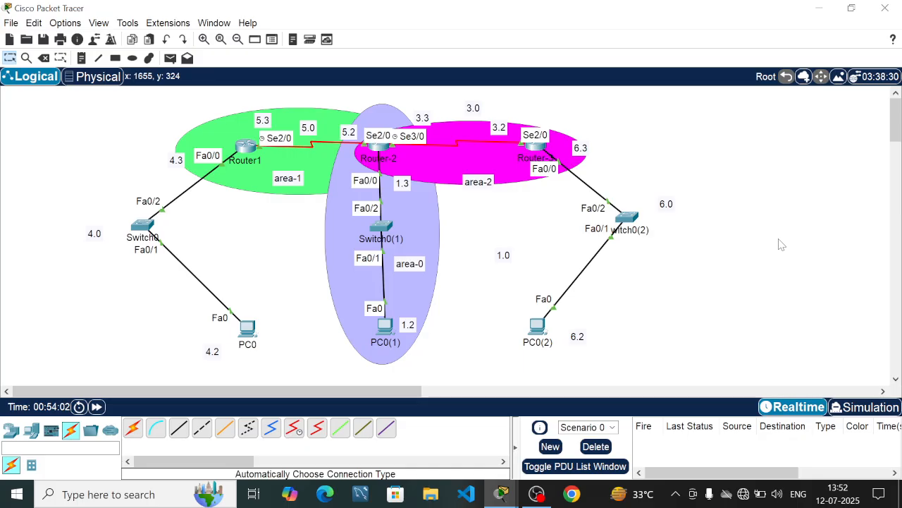
Open Router-3's command line and bring up a clean router configuration prompt
click(533, 147)
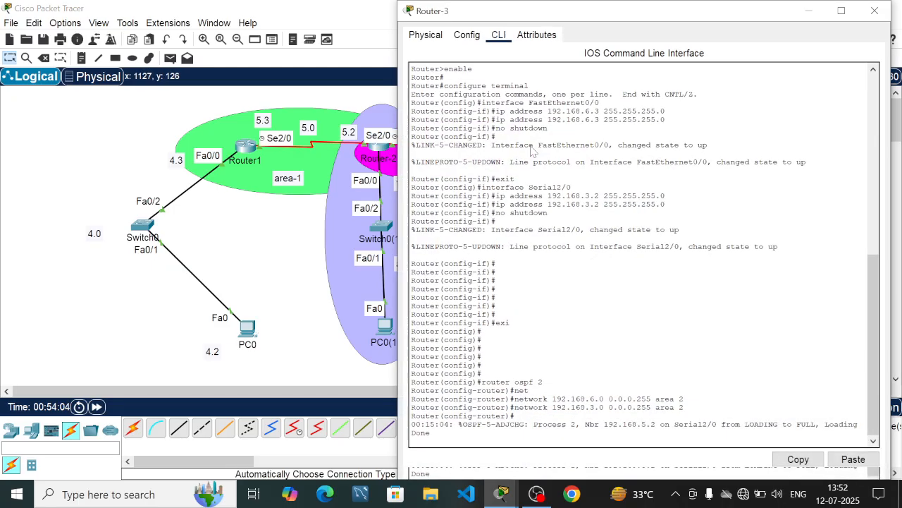
key(Return)
key(Return)
key(Return)
key(Return)
key(Return)
key(Return)
key(Return)
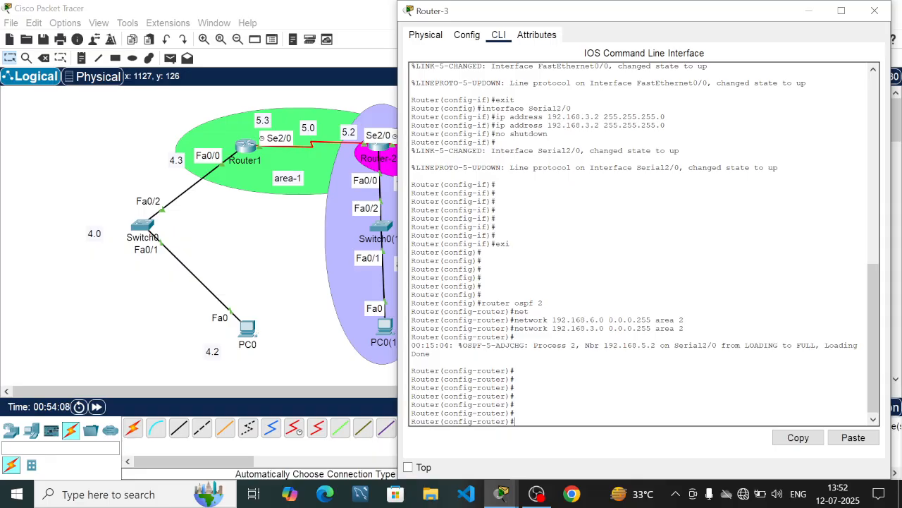
Leave router configuration mode on Router-3 with end and bring up a clean privileged prompt
text(end)
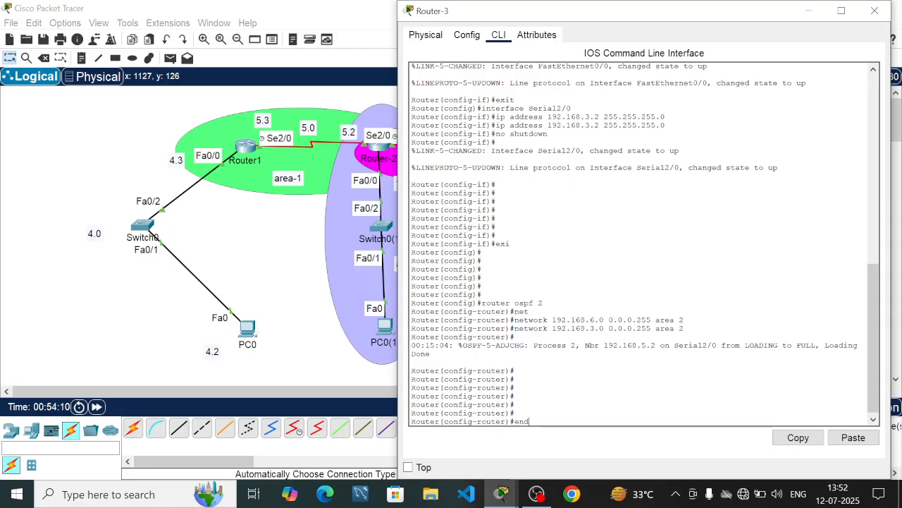
key(Return)
key(Return)
key(Return)
key(Return)
key(Return)
key(Return)
key(Return)
key(Return)
key(Return)
key(Return)
key(Return)
key(Return)
key(Return)
key(Return)
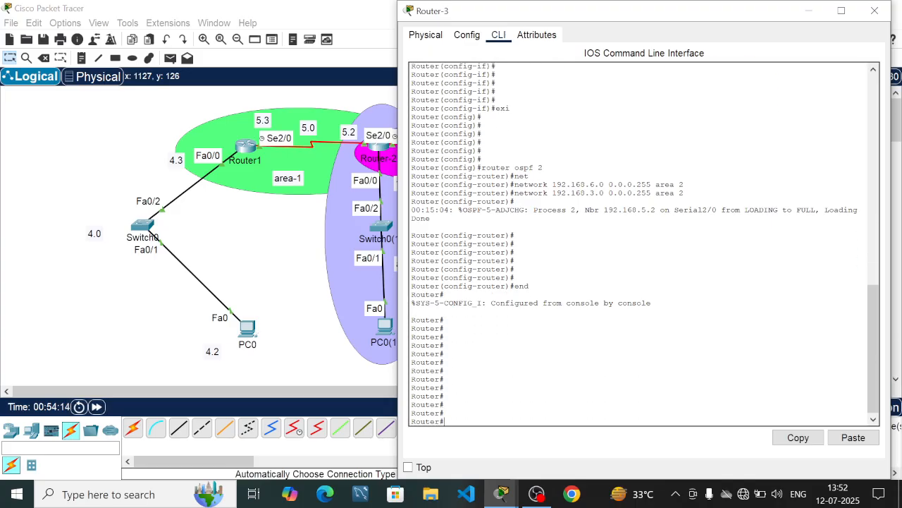
Ping Router1's serial address 192.168.5.3 from Router-3, and minimize the Router-3 window
text(ping 192.168.1.2)
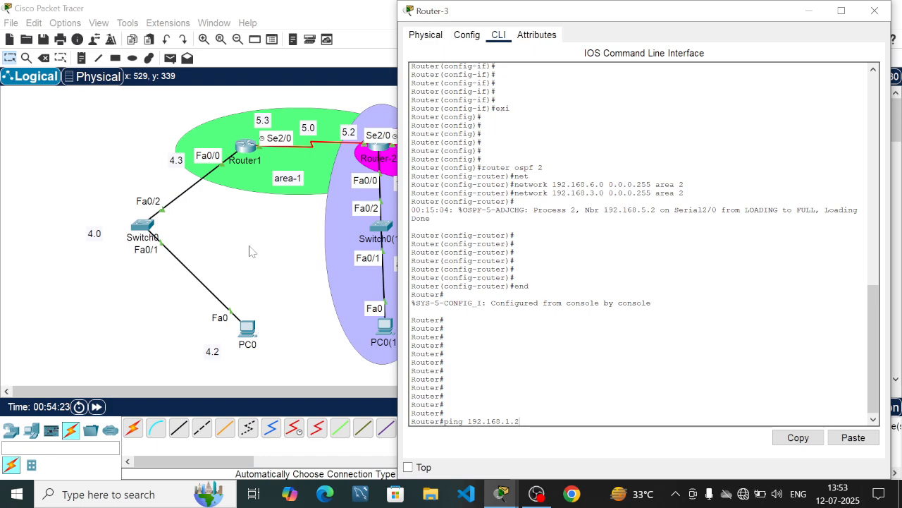
key(BackSpace)
key(BackSpace)
key(Return)
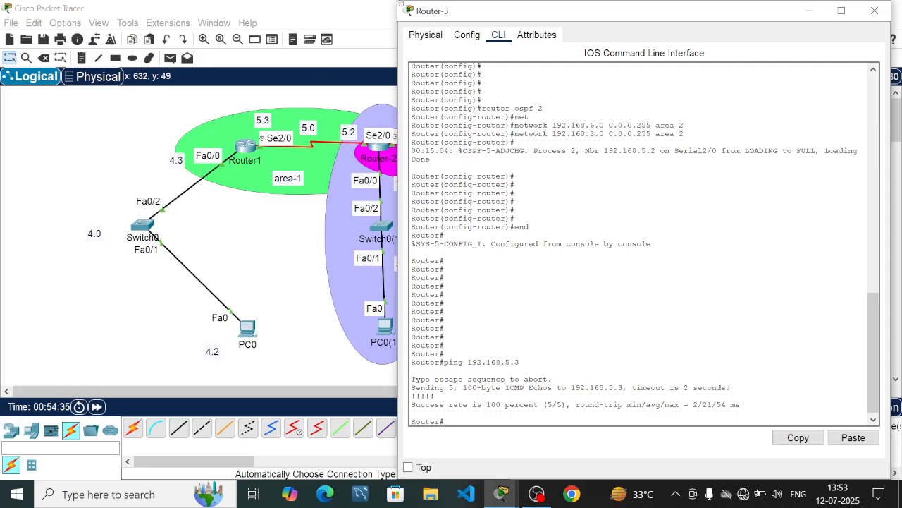
click(808, 12)
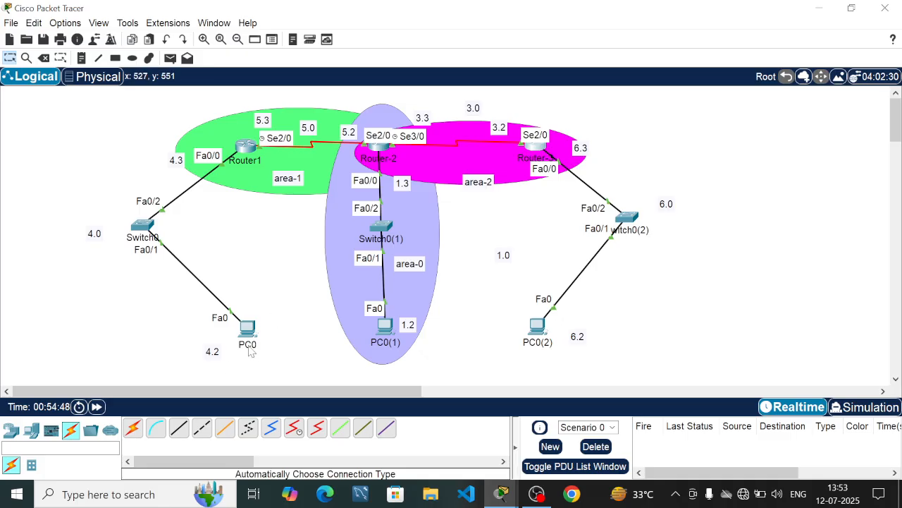
Open PC0's Command Prompt in a maximized window
mouse_move(249, 351)
mouse_move(530, 339)
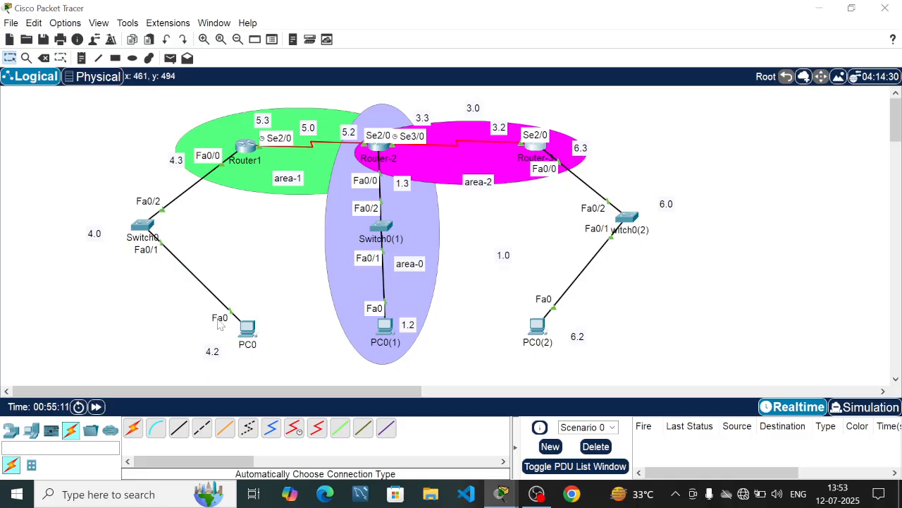
click(248, 338)
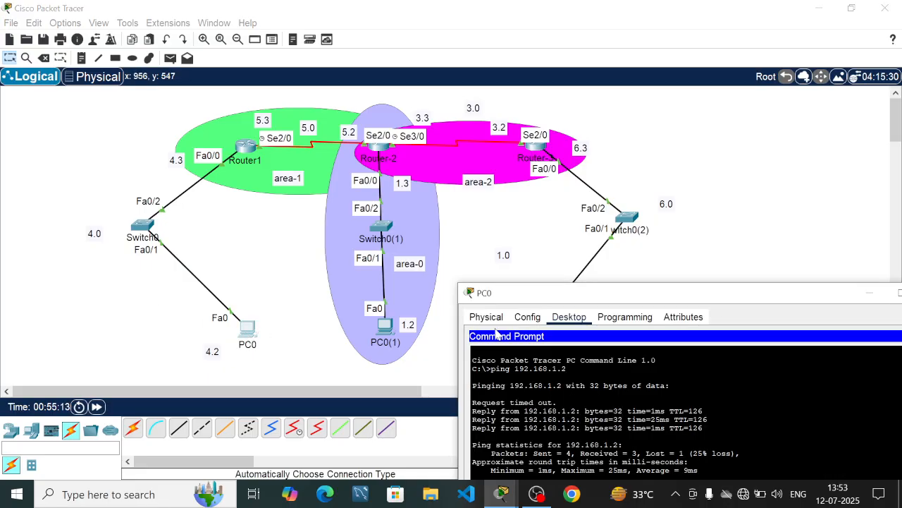
drag(607, 300, 554, 9)
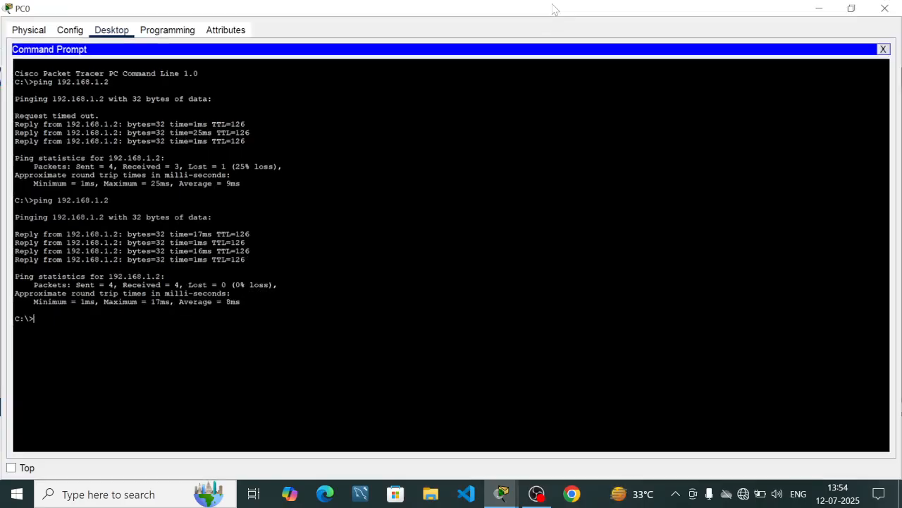
click(883, 48)
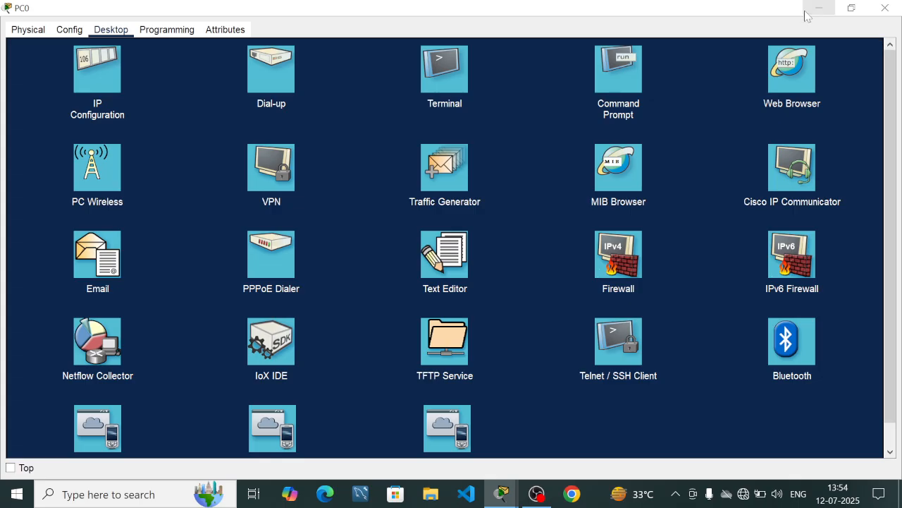
click(618, 70)
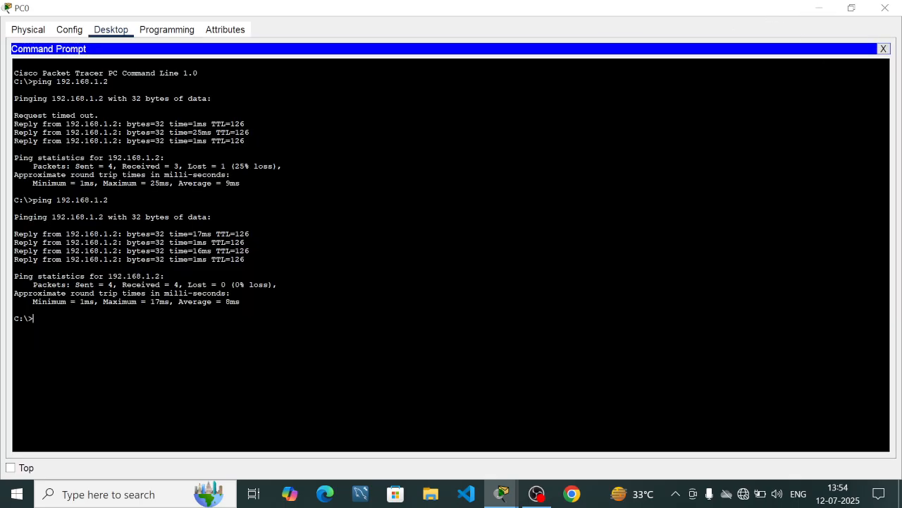
Trace the route from PC0 to PC0(2) at 192.168.6.2 with tracert, checking the target address against the topology
text(ping 192.168.6.2)
click(851, 8)
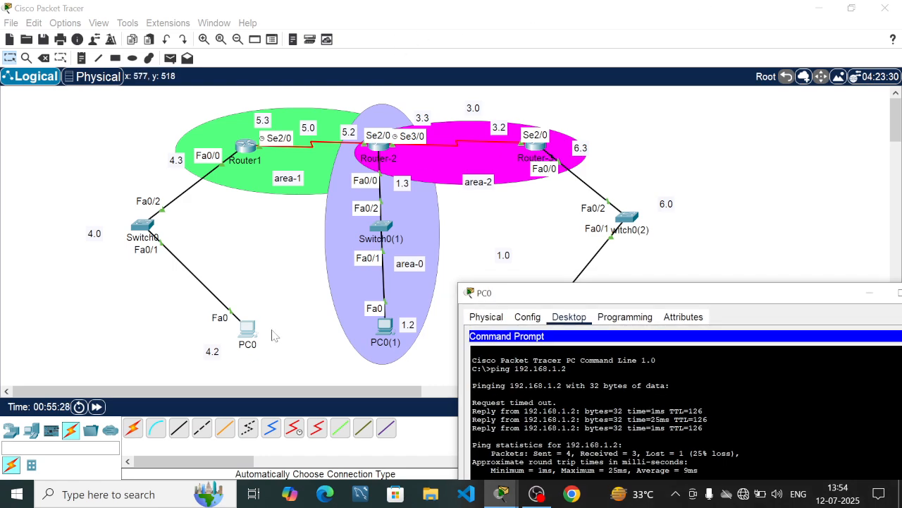
drag(564, 303, 472, 32)
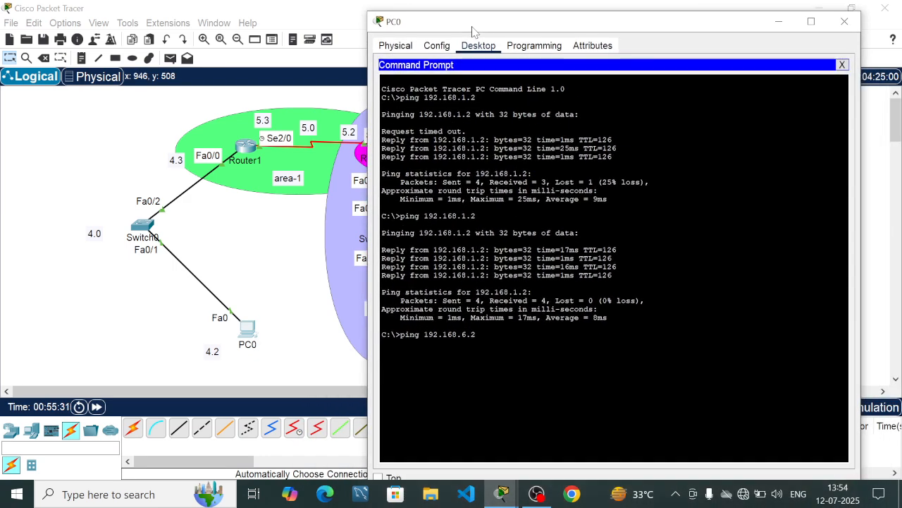
click(812, 22)
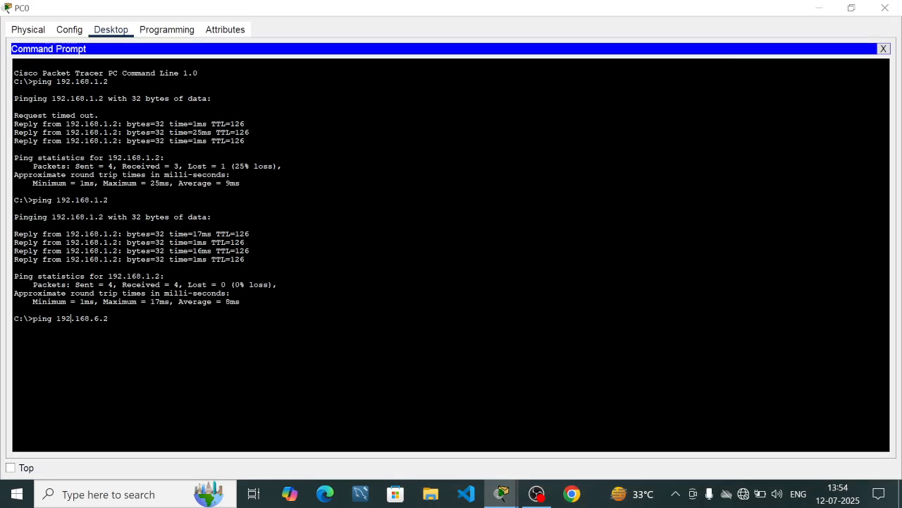
key(BackSpace)
key(BackSpace)
key(BackSpace)
key(BackSpace)
text(tracert)
key(Return)
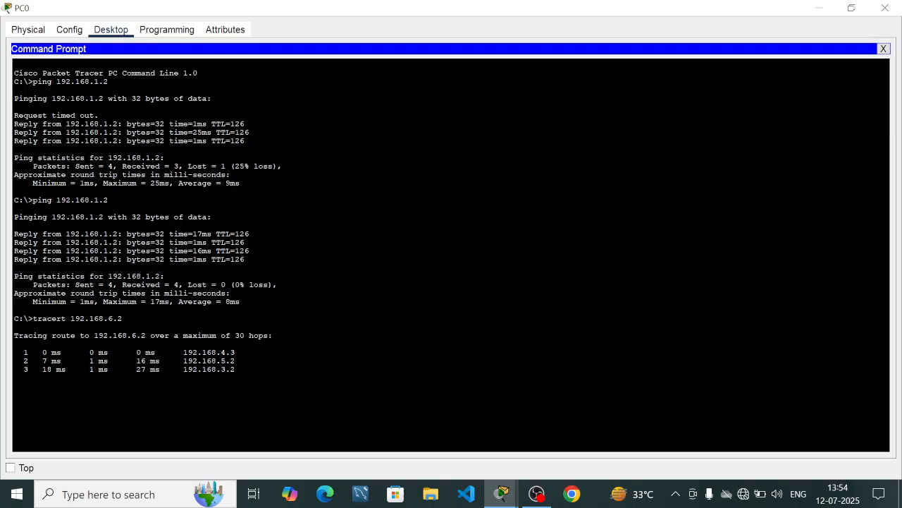
Compare the hops of PC0's trace with the router addresses labelled in the topology, and close the PC0 window
click(819, 8)
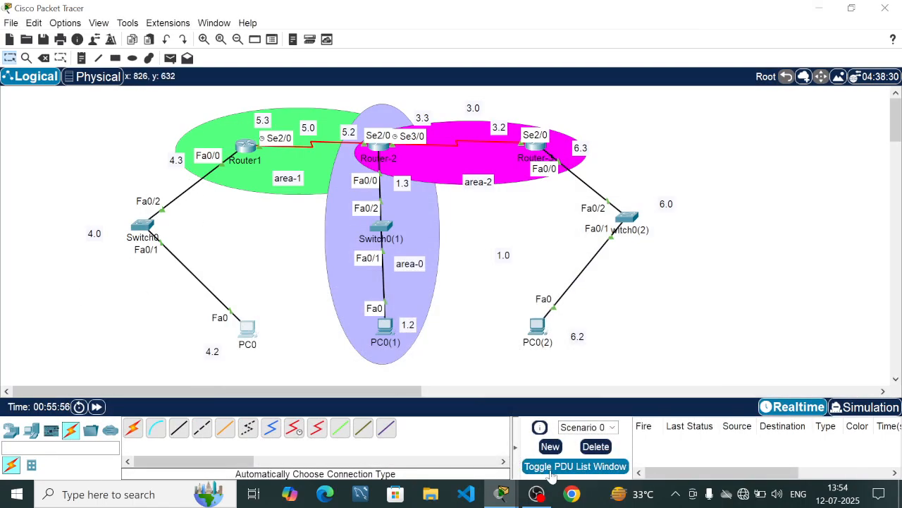
click(247, 345)
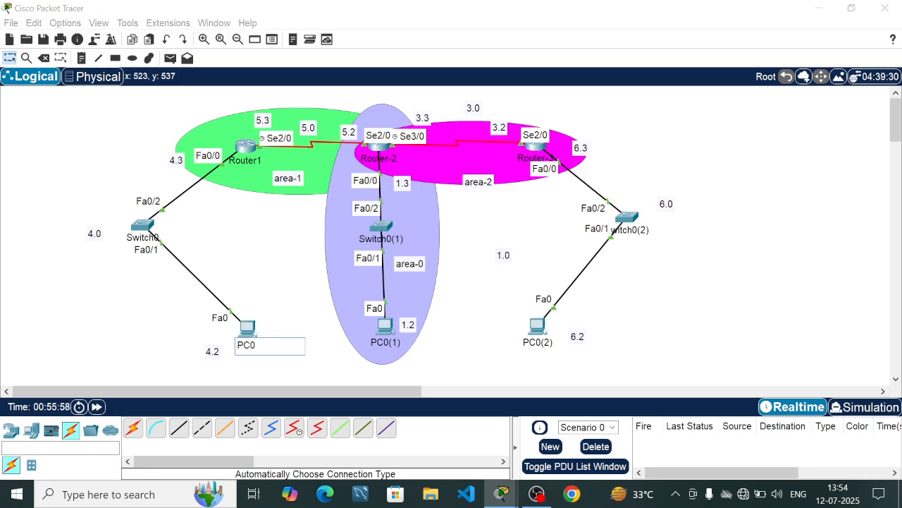
click(248, 326)
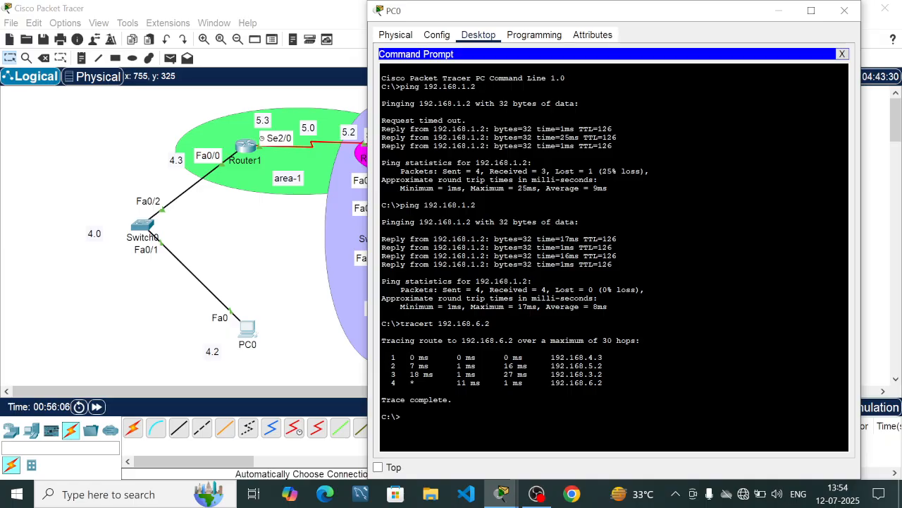
drag(517, 18, 583, 58)
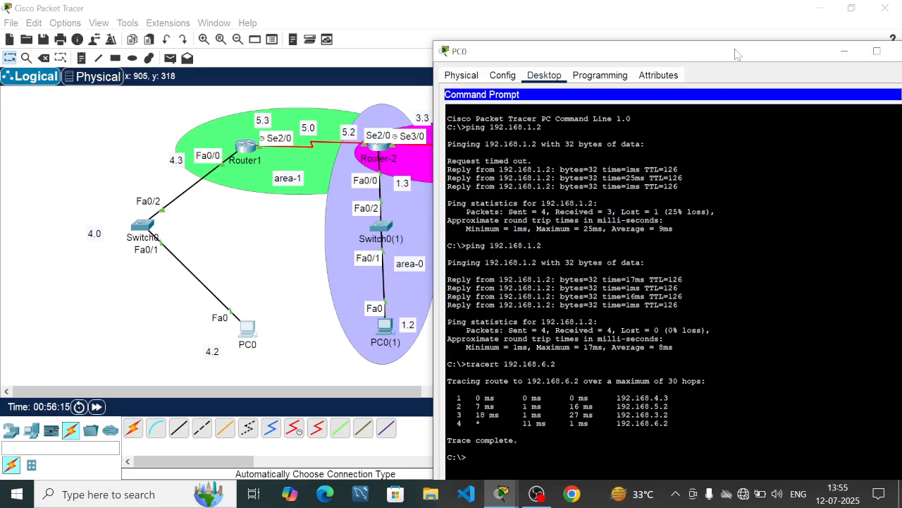
drag(740, 53, 307, 172)
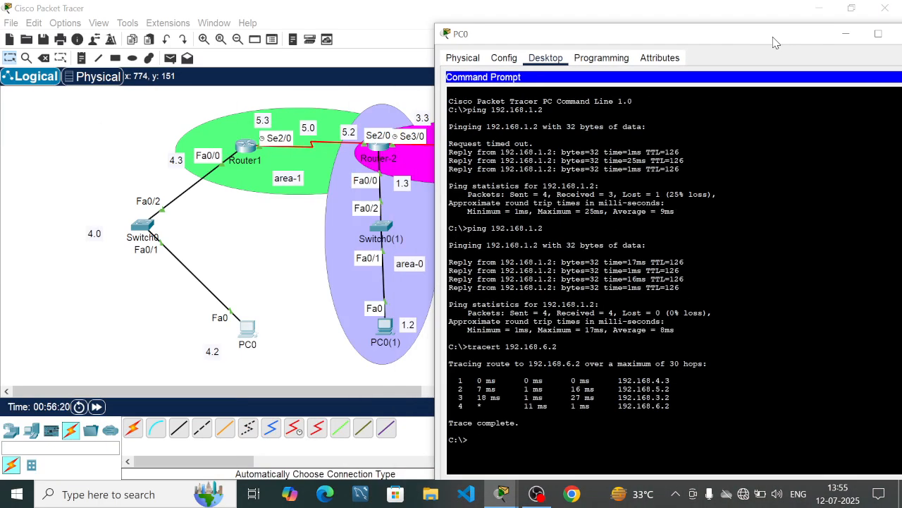
double_click(772, 37)
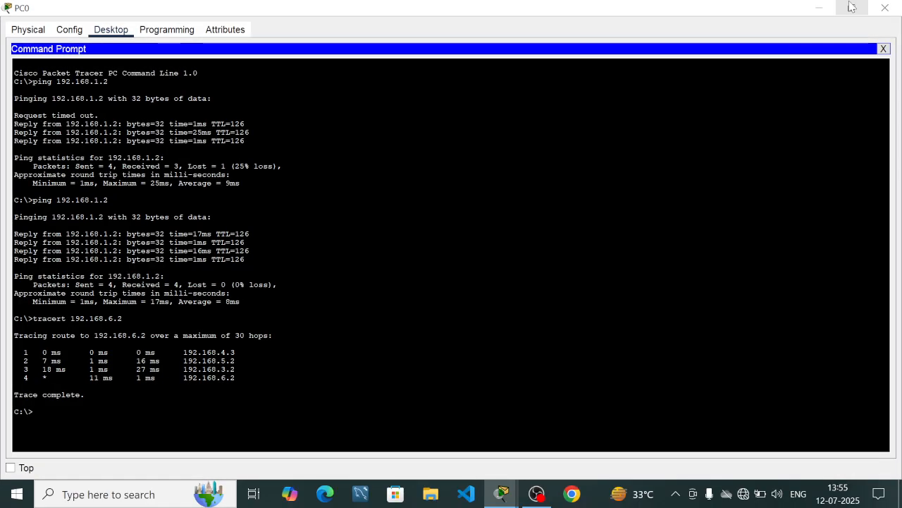
click(851, 6)
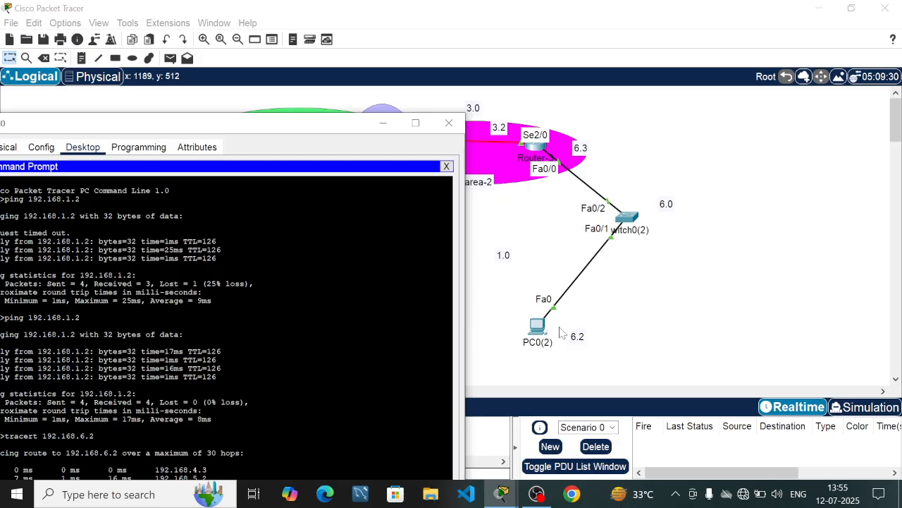
click(448, 123)
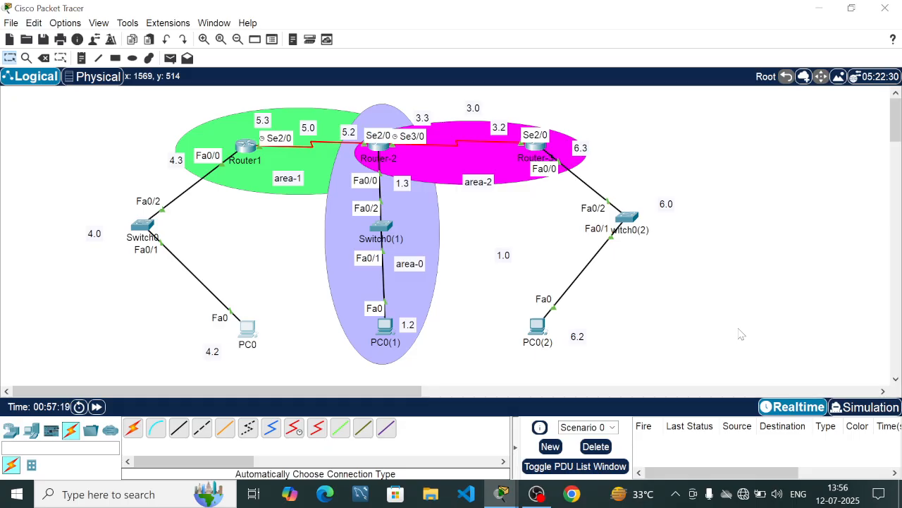
Open Router1's command line and leave router configuration mode with end to reach a clean privileged prompt
click(245, 146)
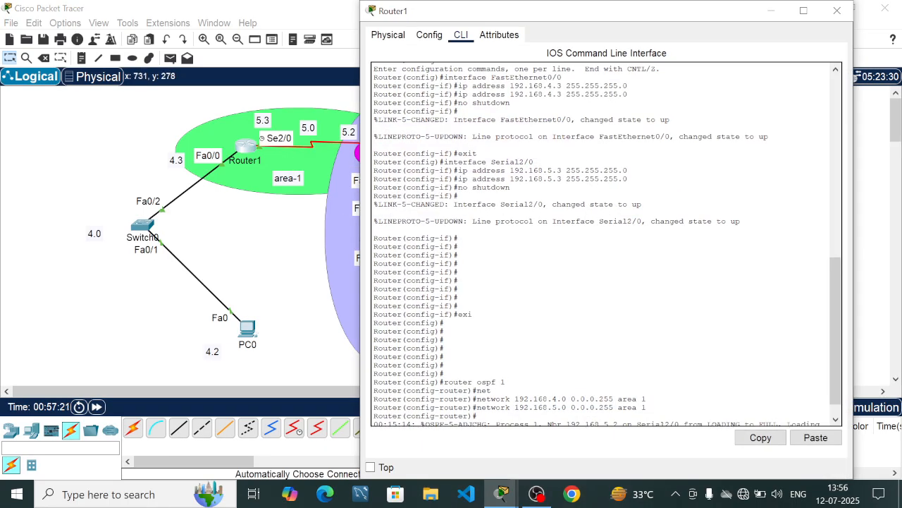
key(Return)
key(Return)
key(Return)
key(Return)
key(Return)
key(Return)
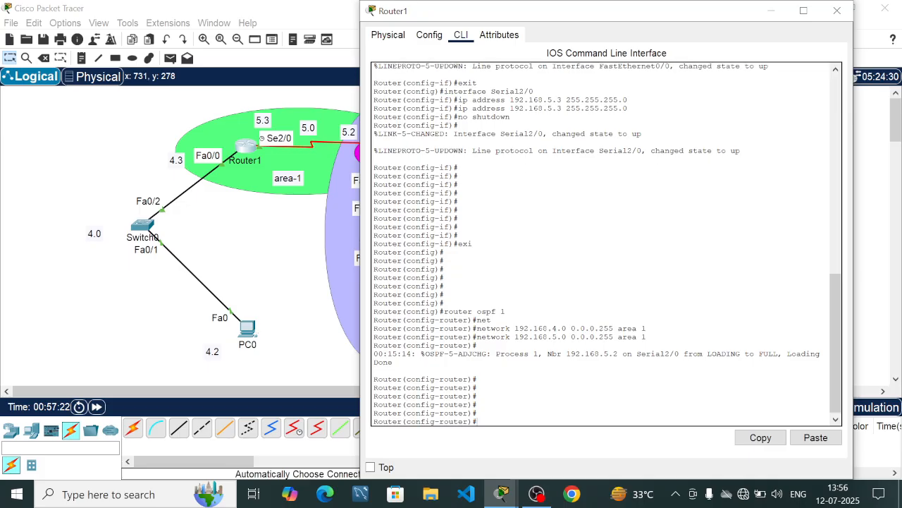
text(emd)
key(Return)
key(Return)
key(Return)
key(Return)
key(Return)
key(Return)
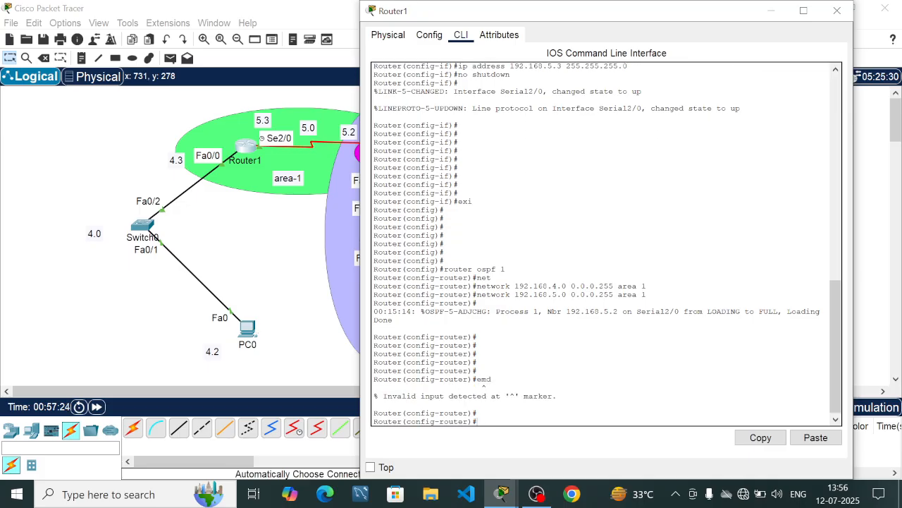
text(end)
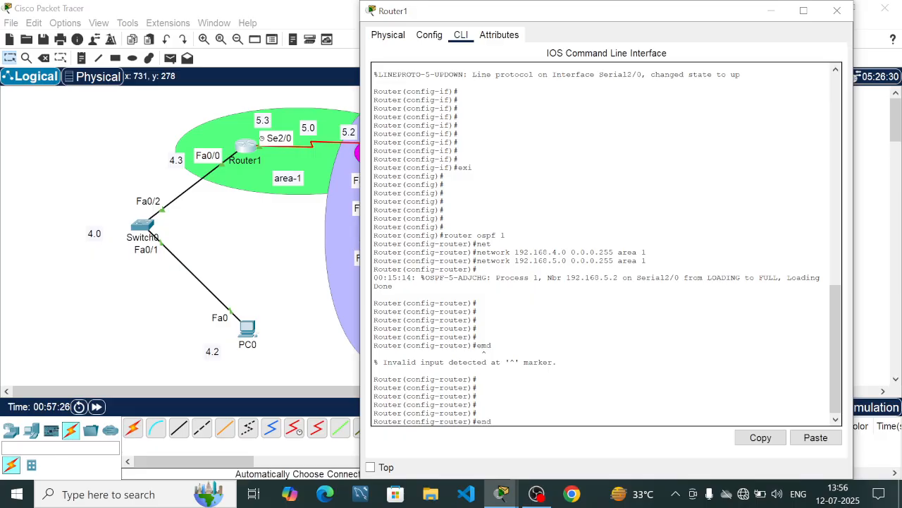
key(Return)
key(Return)
key(Return)
key(Return)
key(Return)
key(Return)
key(Return)
key(Return)
key(Return)
Save Router1's running configuration with wr, and minimize the Router1 window
text(w)
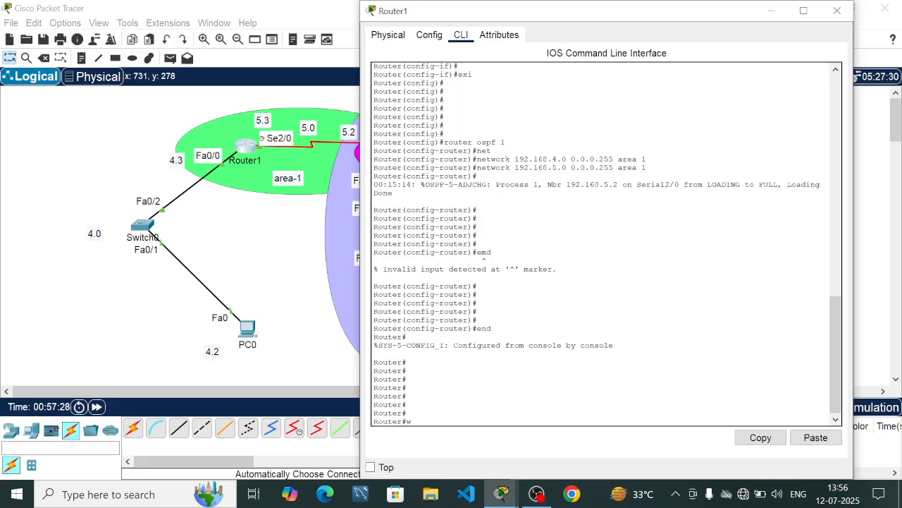
text(r)
key(Return)
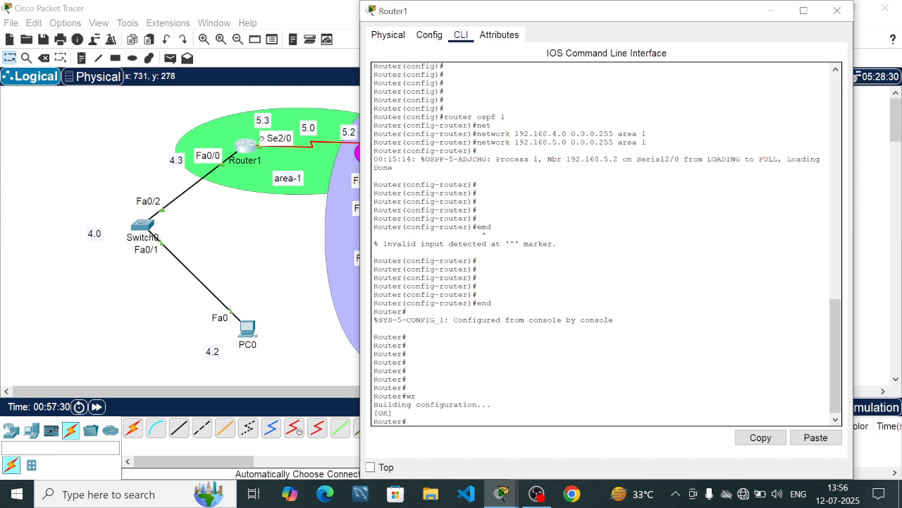
click(762, 11)
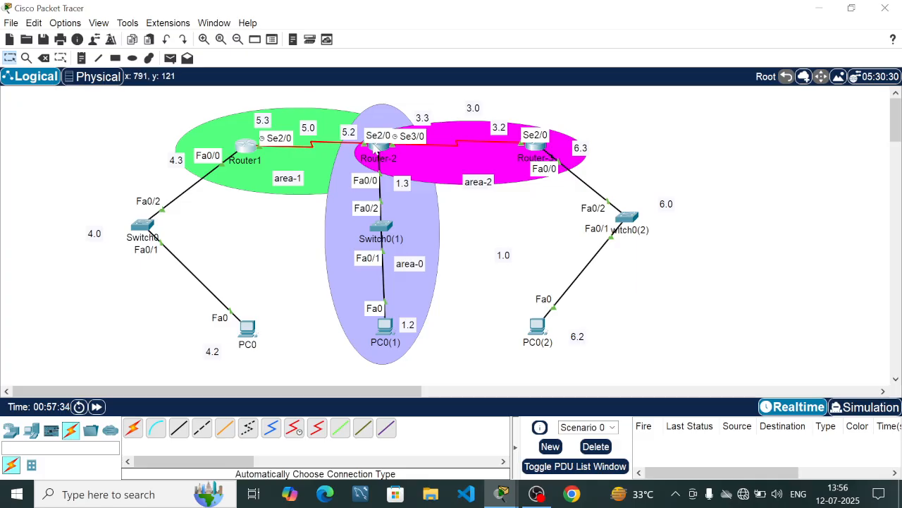
Open Router-2's command line and leave router configuration mode with end
click(378, 145)
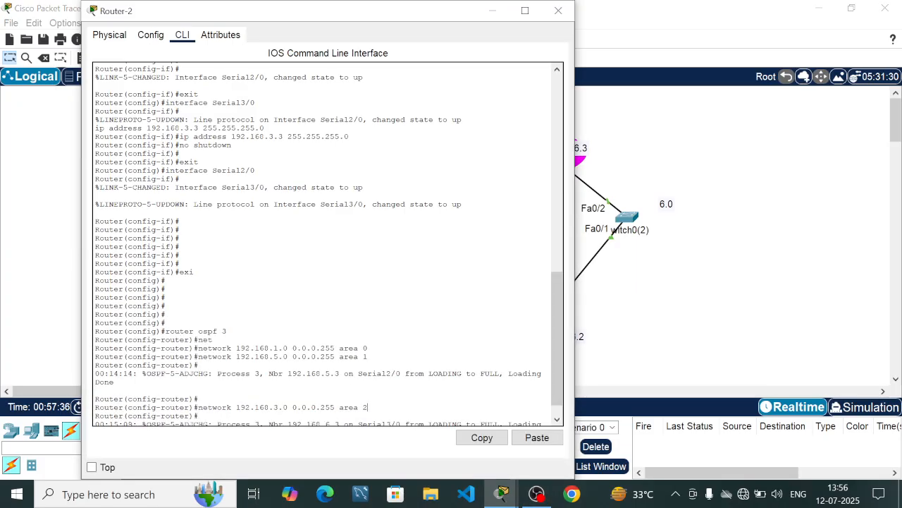
key(Return)
key(Return)
key(Return)
key(Return)
key(Return)
key(Return)
key(Return)
text(end)
key(Return)
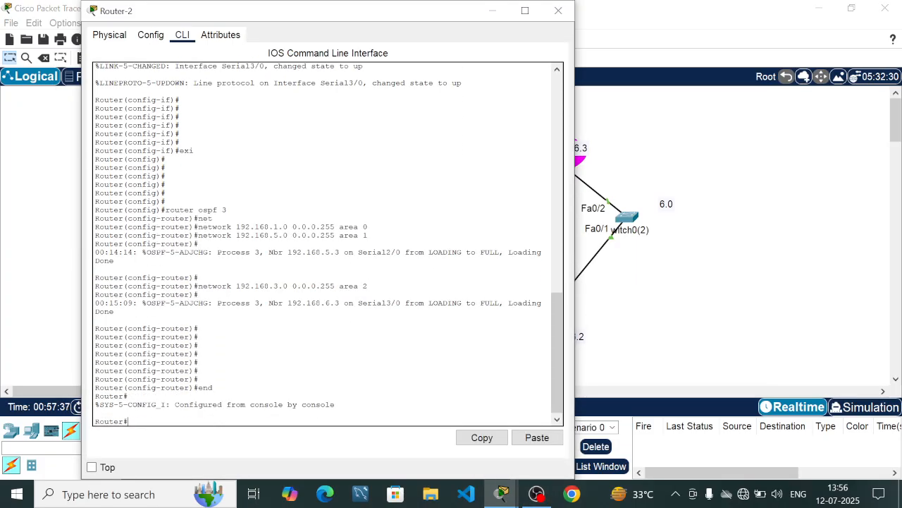
Save Router-2's running configuration with wr, and minimize the Router-2 window
key(Return)
key(Return)
key(Return)
key(Return)
text(wr)
key(Return)
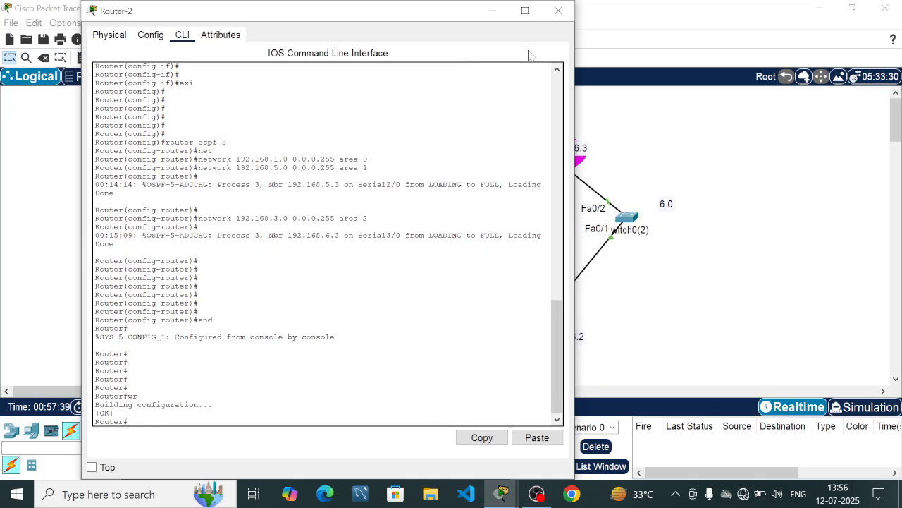
click(493, 10)
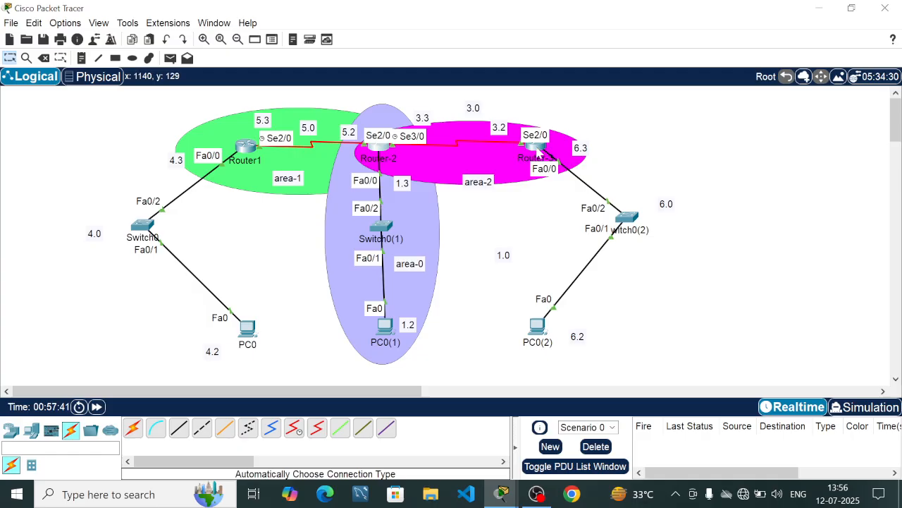
Save Router-3's running configuration with wr, and minimize its window and the main program window
click(539, 150)
key(Return)
key(Return)
key(Return)
key(Return)
key(Return)
key(Return)
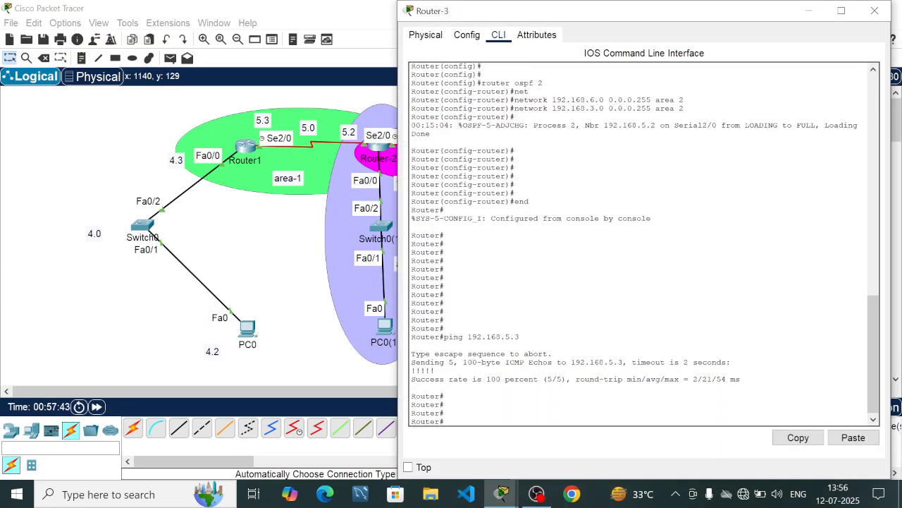
text(wr)
key(Return)
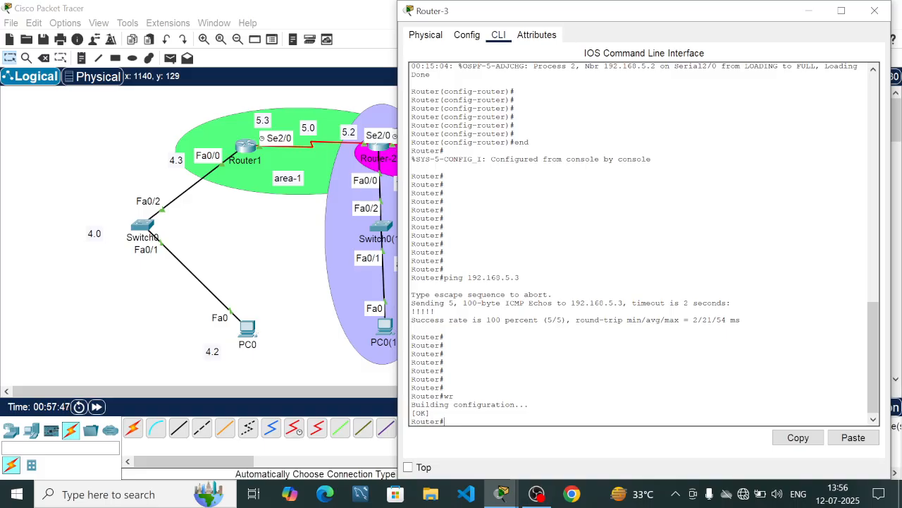
click(809, 11)
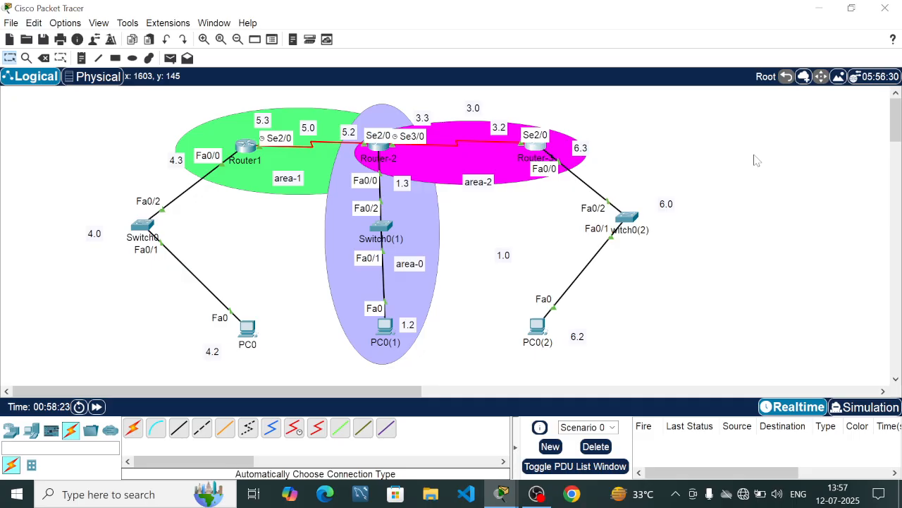
click(811, 7)
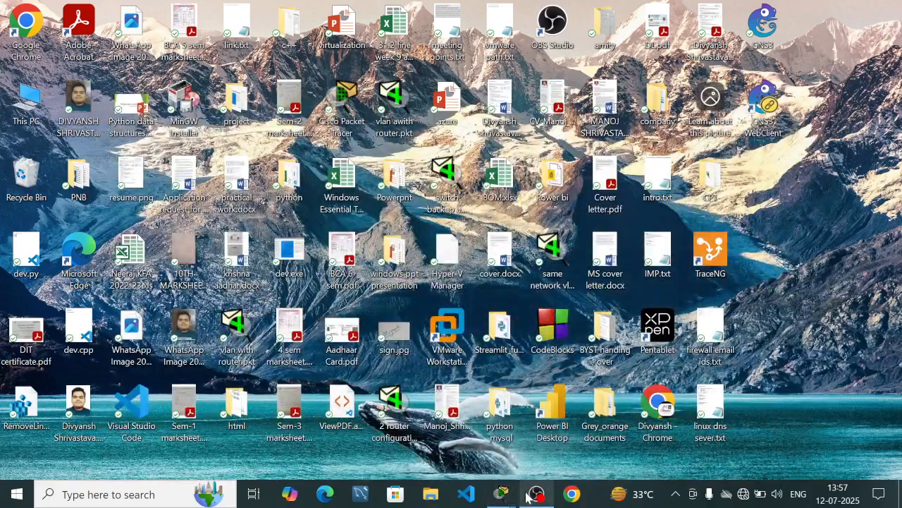